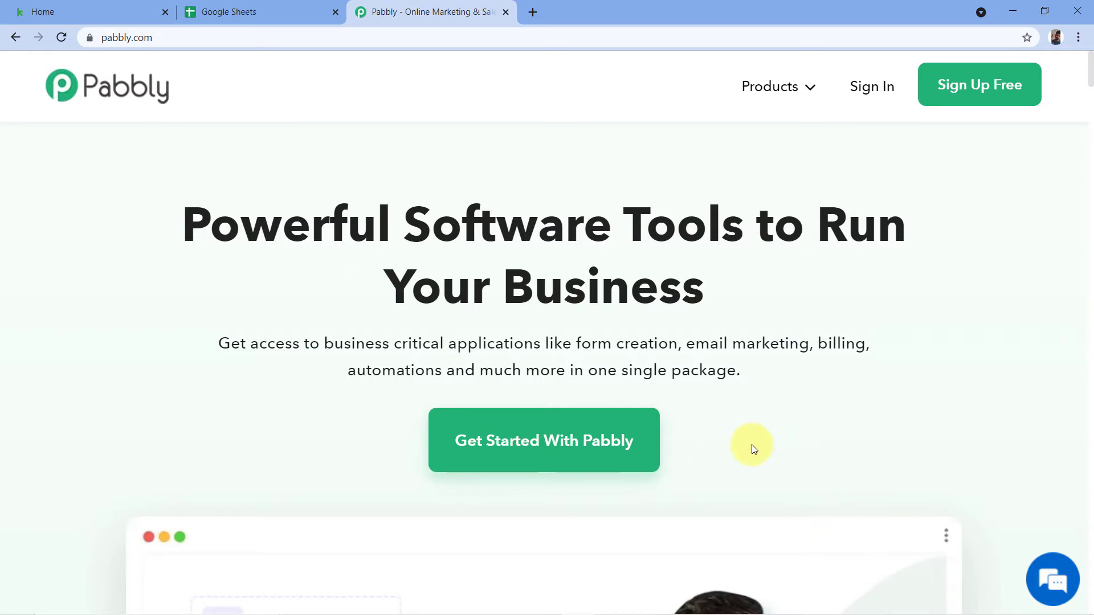
# Go to Pabbly Connect from the Pabbly site, sign in and open the Pabbly Connect dashboard.
pyautogui.moveTo(792, 88)
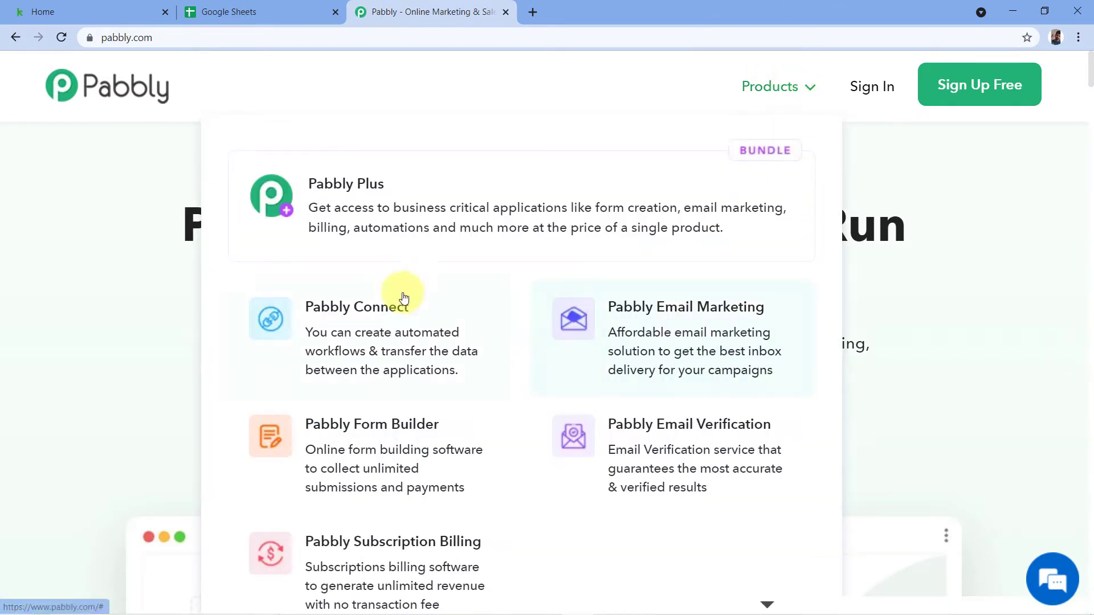
pyautogui.click(331, 327)
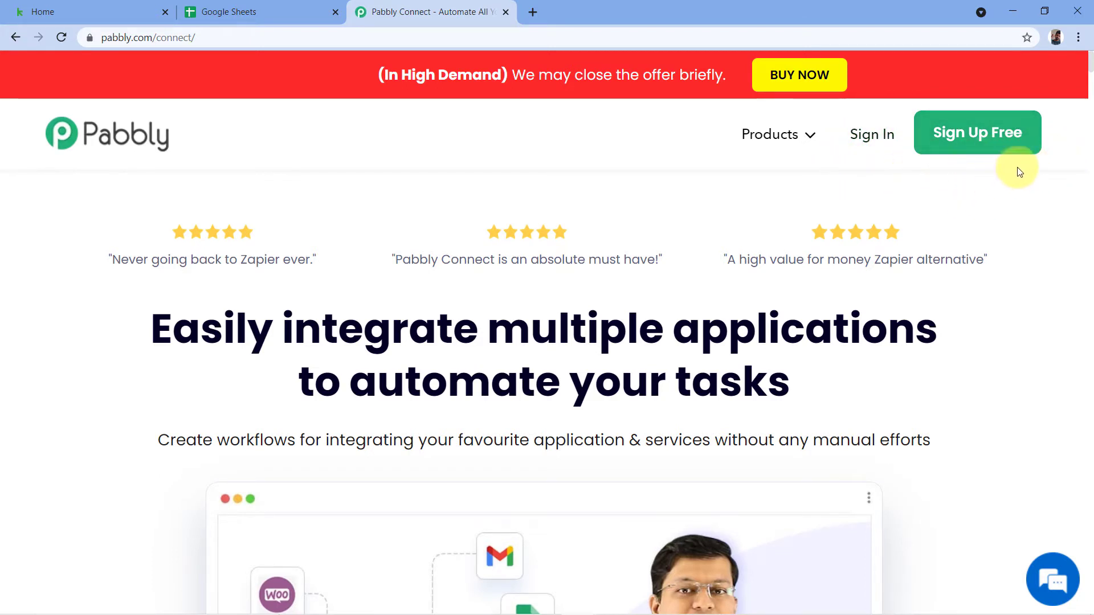
pyautogui.click(870, 142)
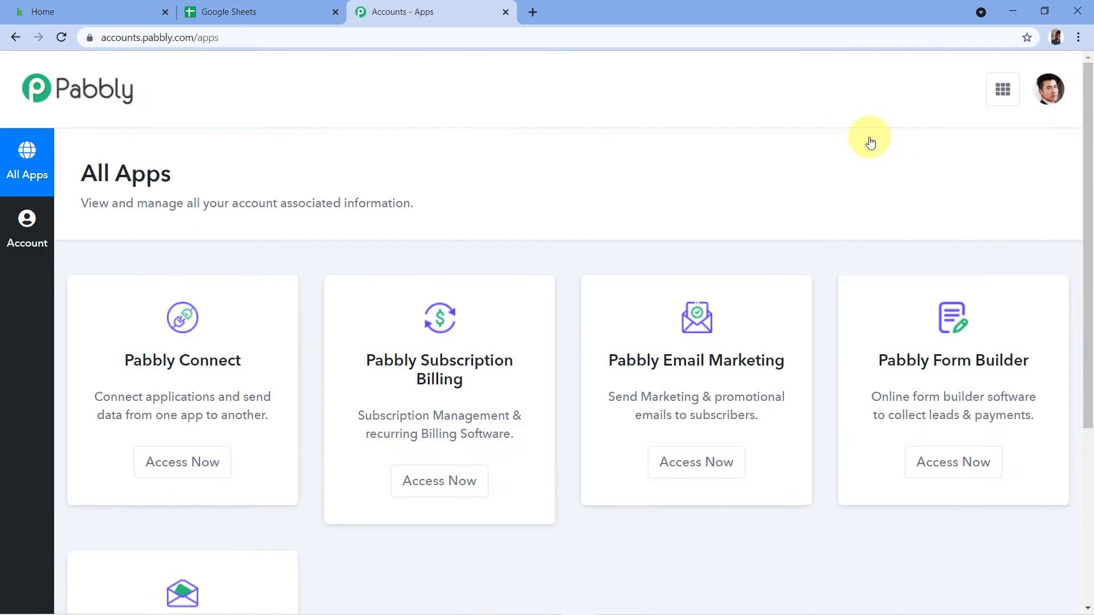
pyautogui.scroll(-1, 813, 131)
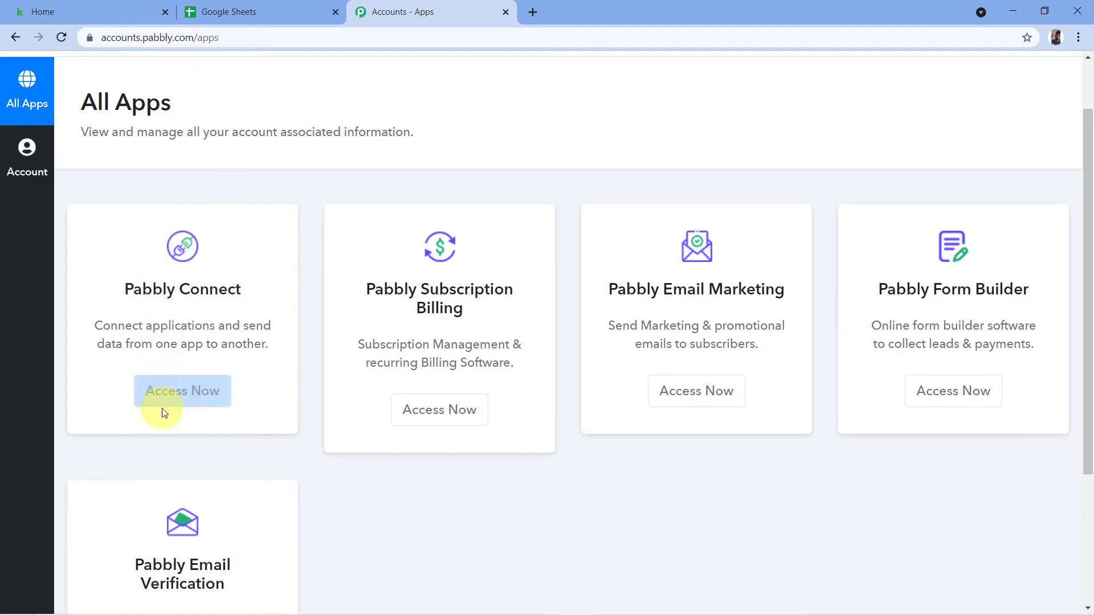
pyautogui.click(189, 396)
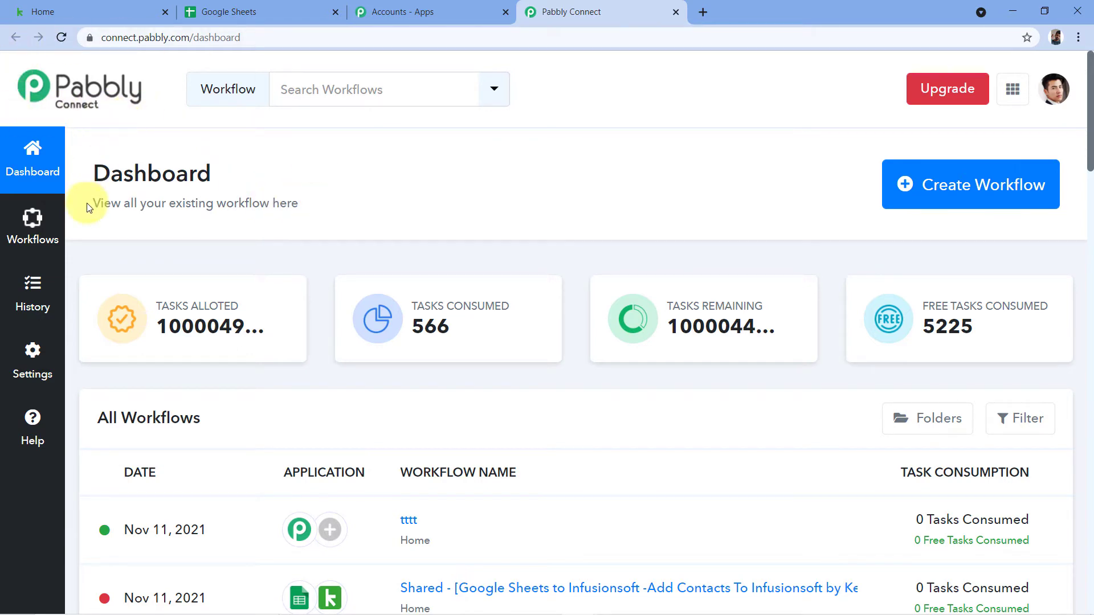
# Create a new workflow named "Keap (Infusionsoft) to Google Sheets".
pyautogui.click(940, 190)
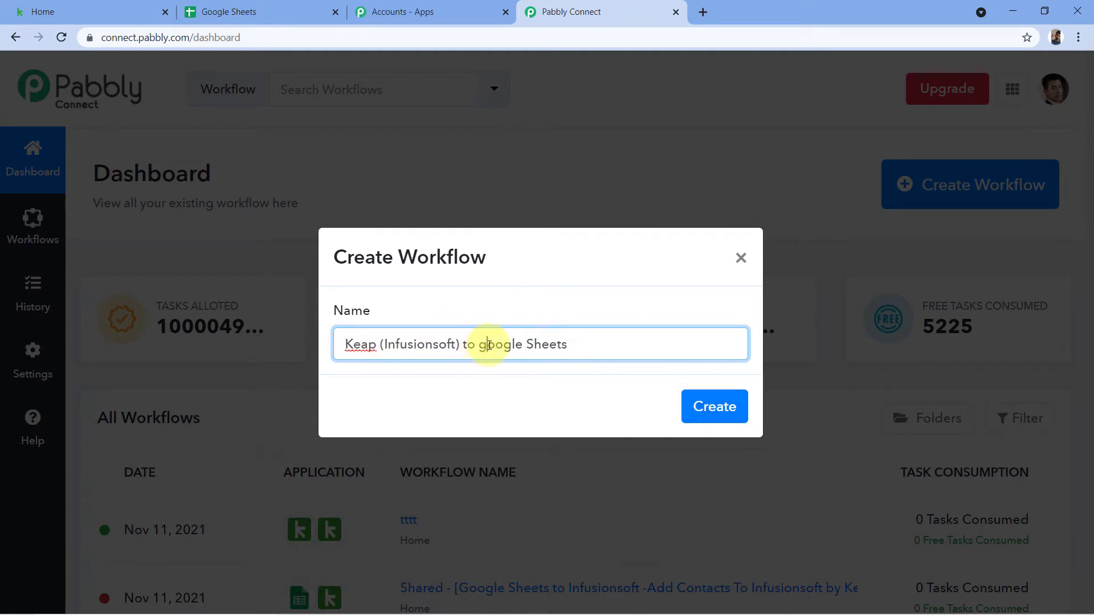
pyautogui.write('G')
pyautogui.click(443, 323)
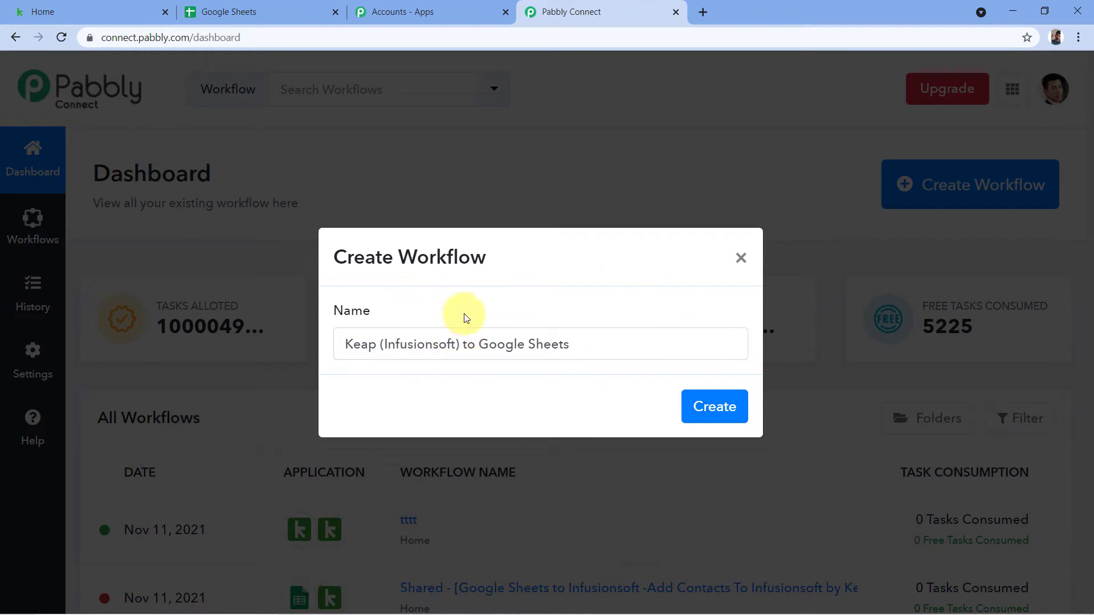
pyautogui.click(712, 415)
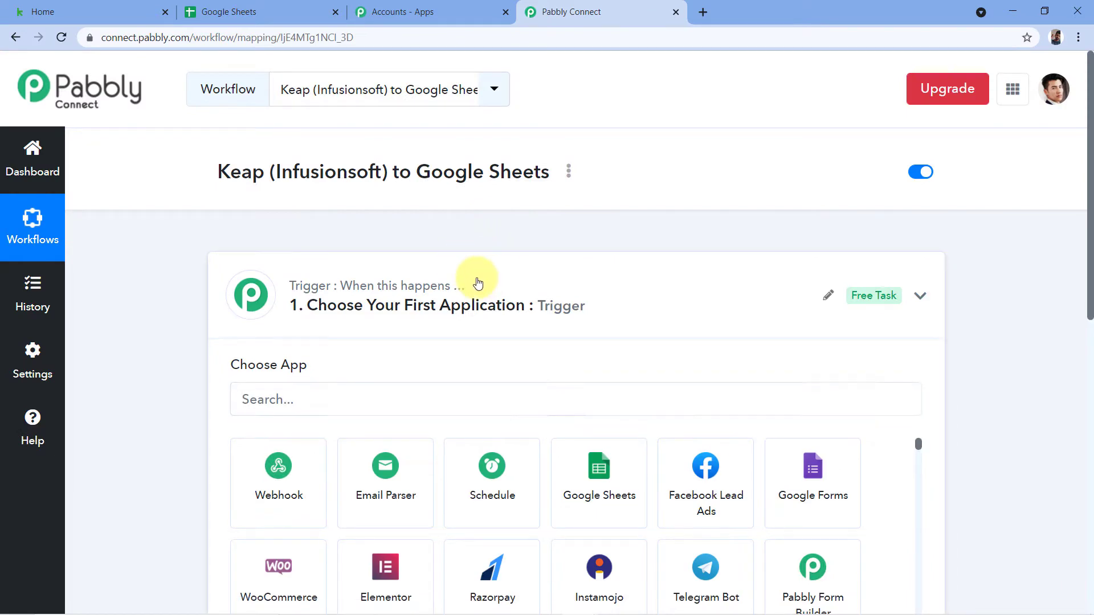
# Search for Infusionsoft in the workflow's trigger step and choose Infusionsoft by Keap as the trigger app.
pyautogui.click(489, 283)
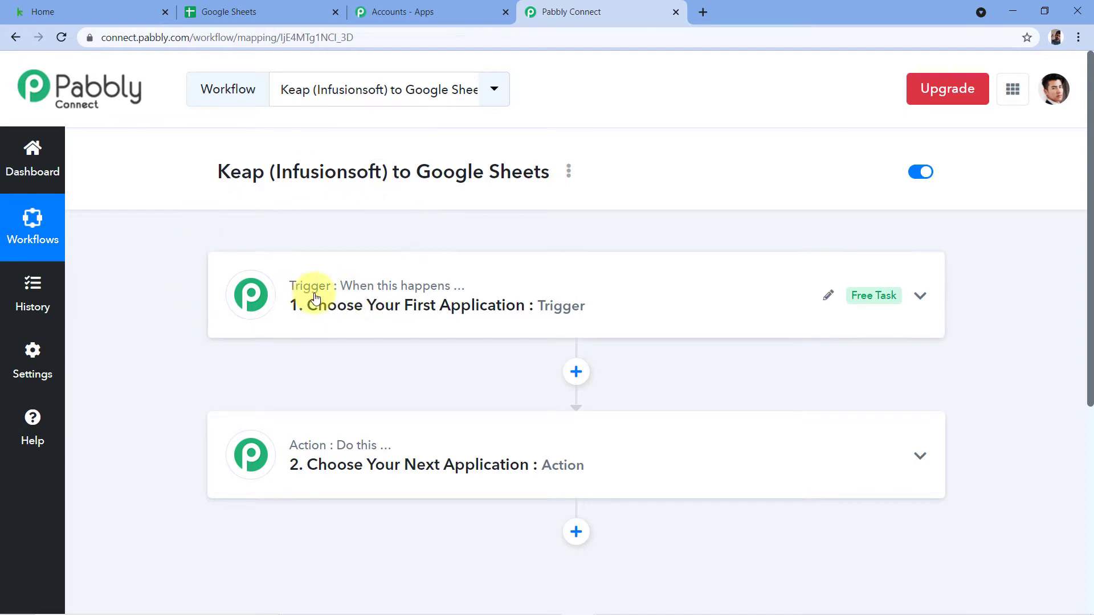
pyautogui.moveTo(322, 457)
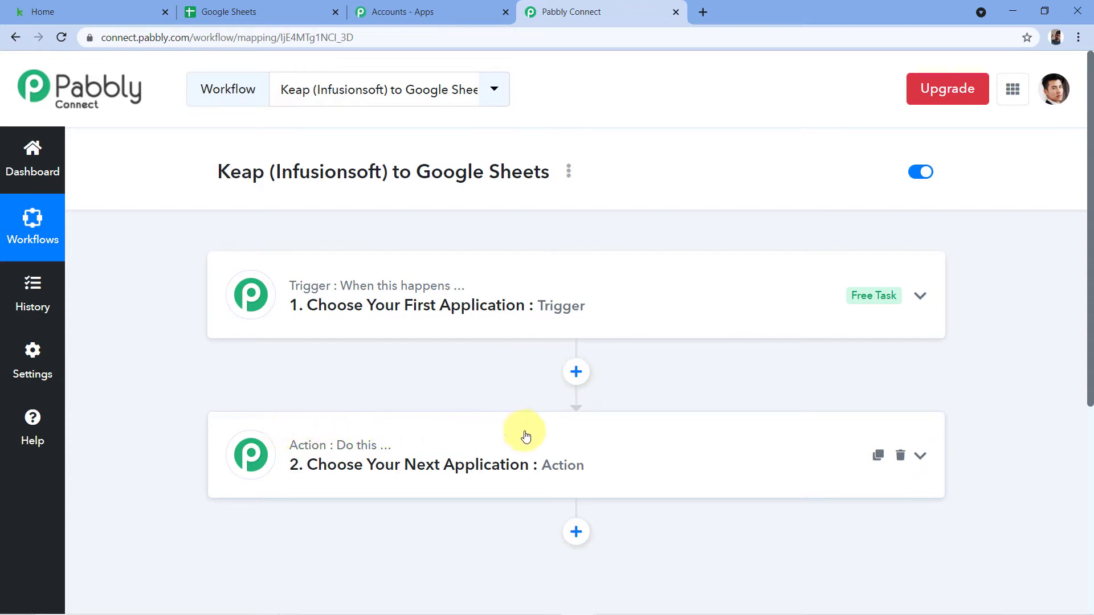
pyautogui.click(364, 307)
pyautogui.click(278, 401)
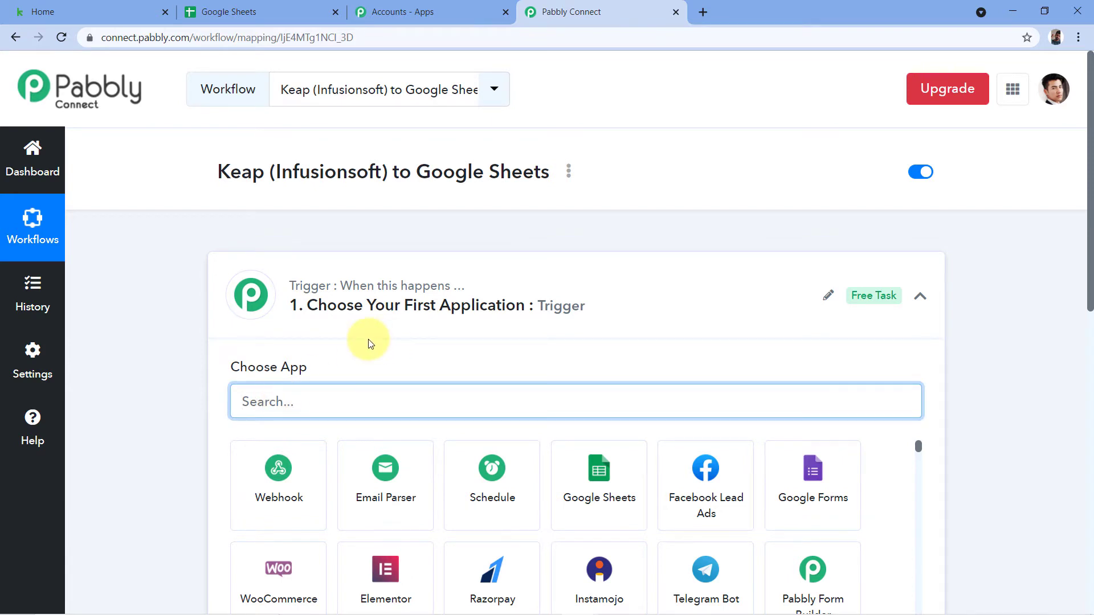
pyautogui.write('Inf')
pyautogui.press('BackSpace')
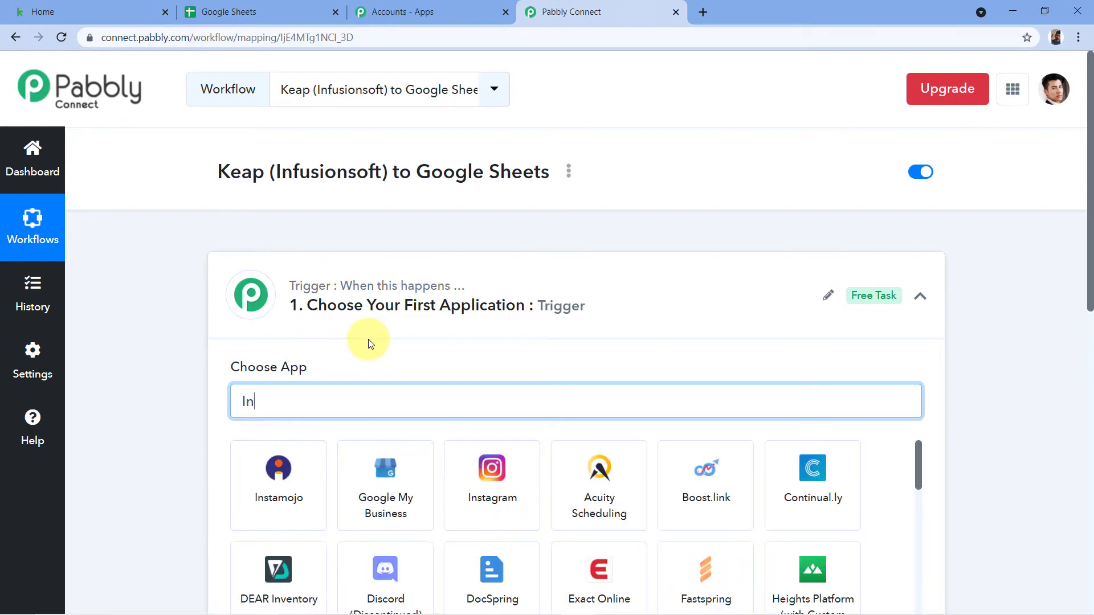
pyautogui.write('fusi')
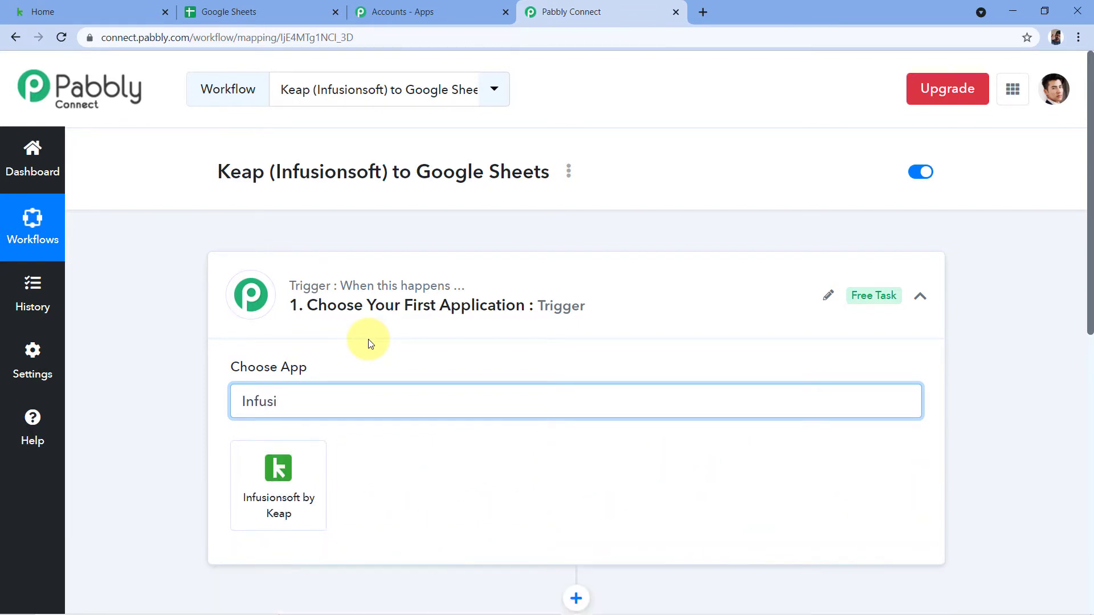
pyautogui.click(297, 465)
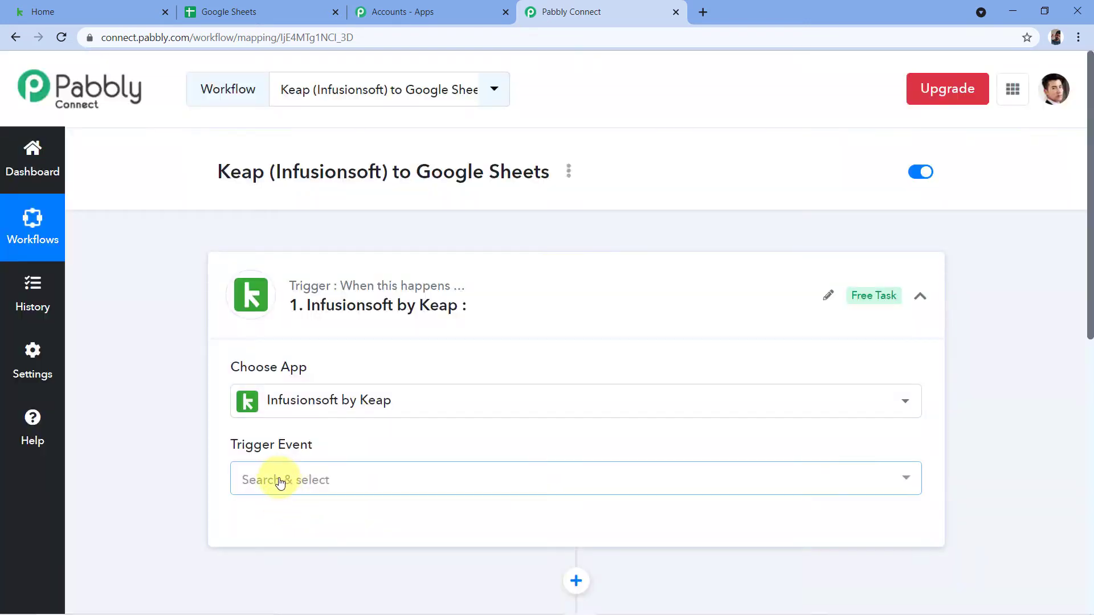
# Set the trigger event of the Infusionsoft by Keap step to New Contact.
pyautogui.moveTo(237, 376)
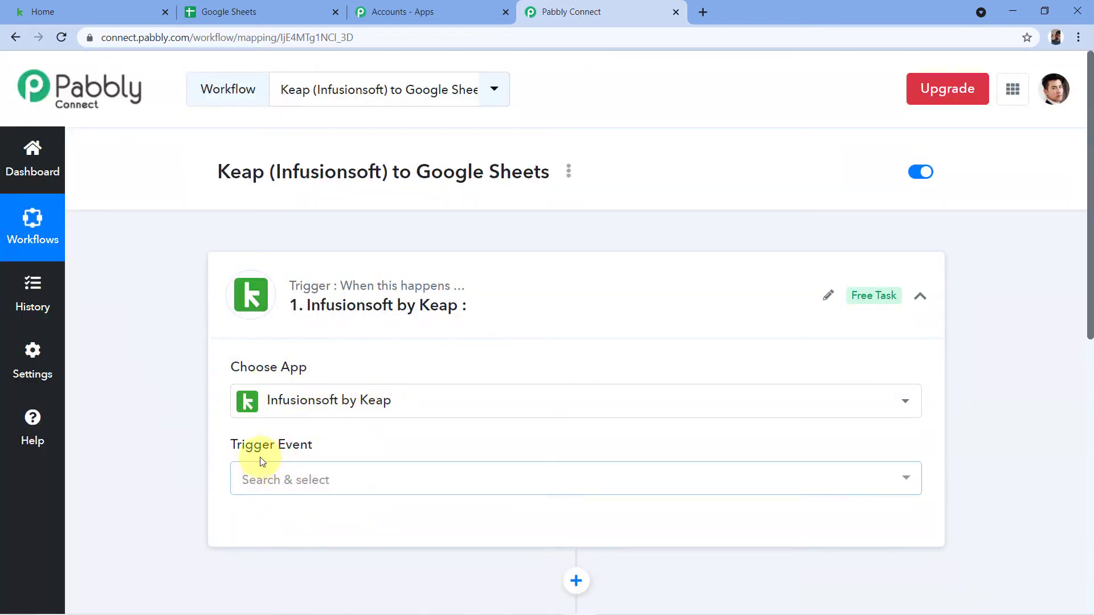
pyautogui.click(331, 478)
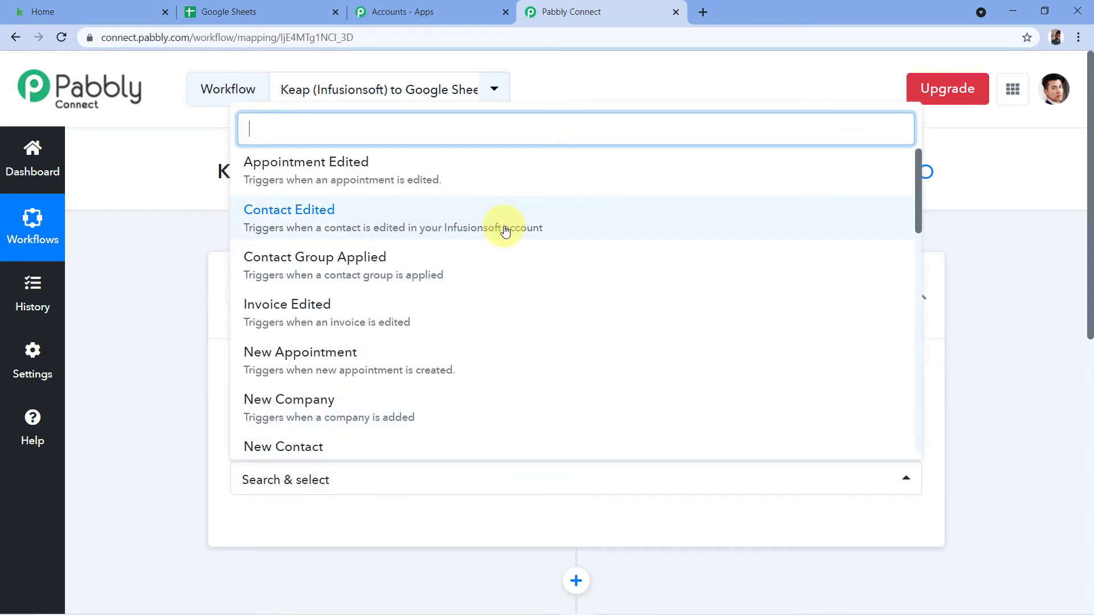
pyautogui.scroll(-3, 459, 226)
pyautogui.scroll(-4, 444, 226)
pyautogui.scroll(3, 436, 234)
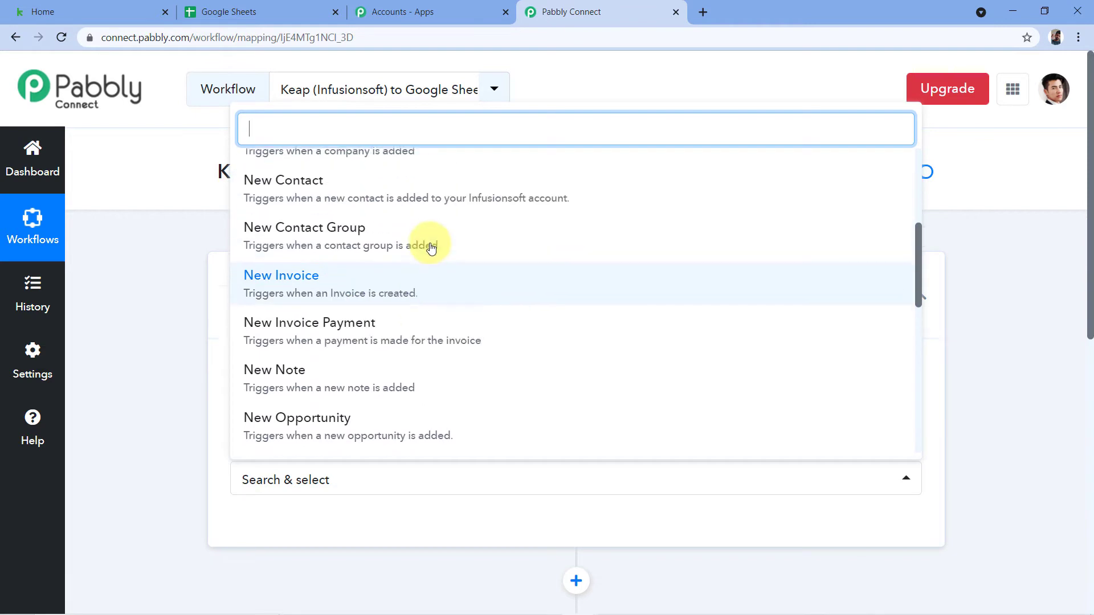
pyautogui.scroll(1, 431, 248)
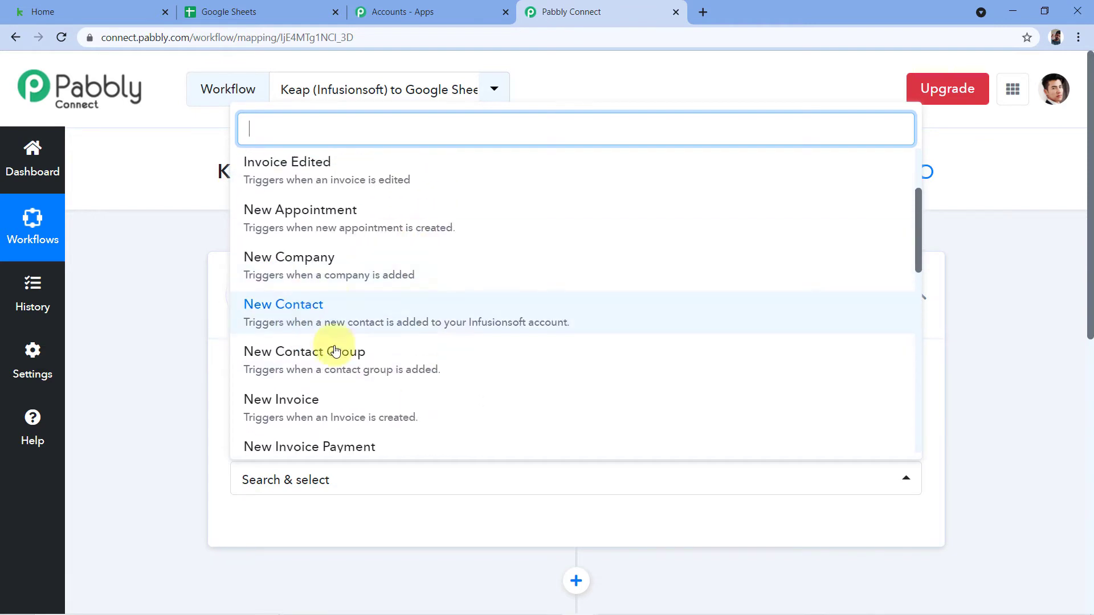
pyautogui.click(303, 316)
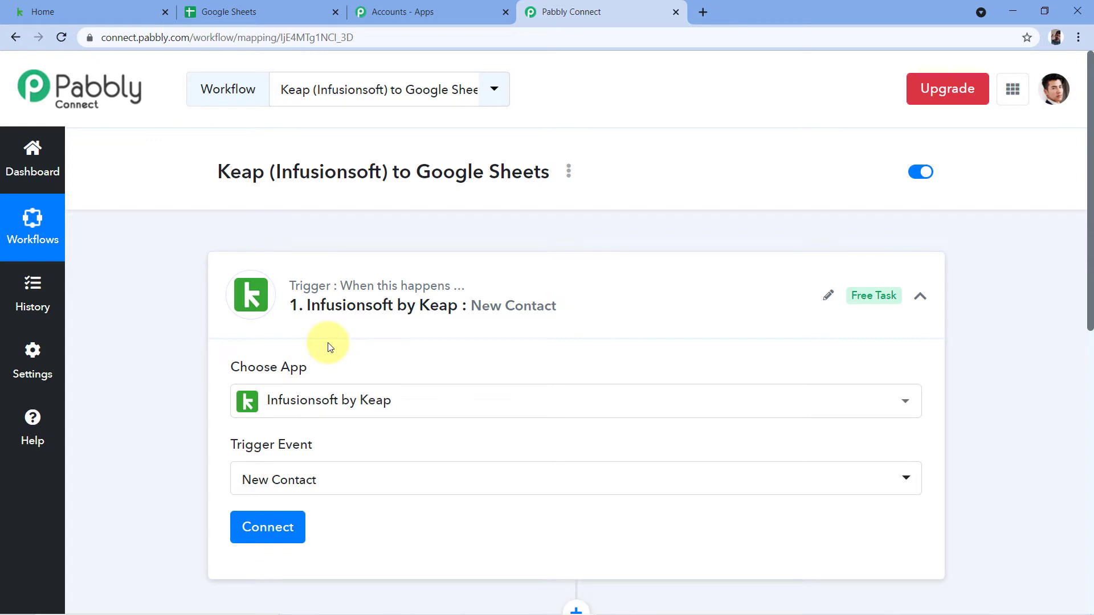
# Add a new Infusionsoft by Keap connection for the trigger and start its account authorization.
pyautogui.scroll(-2, 488, 312)
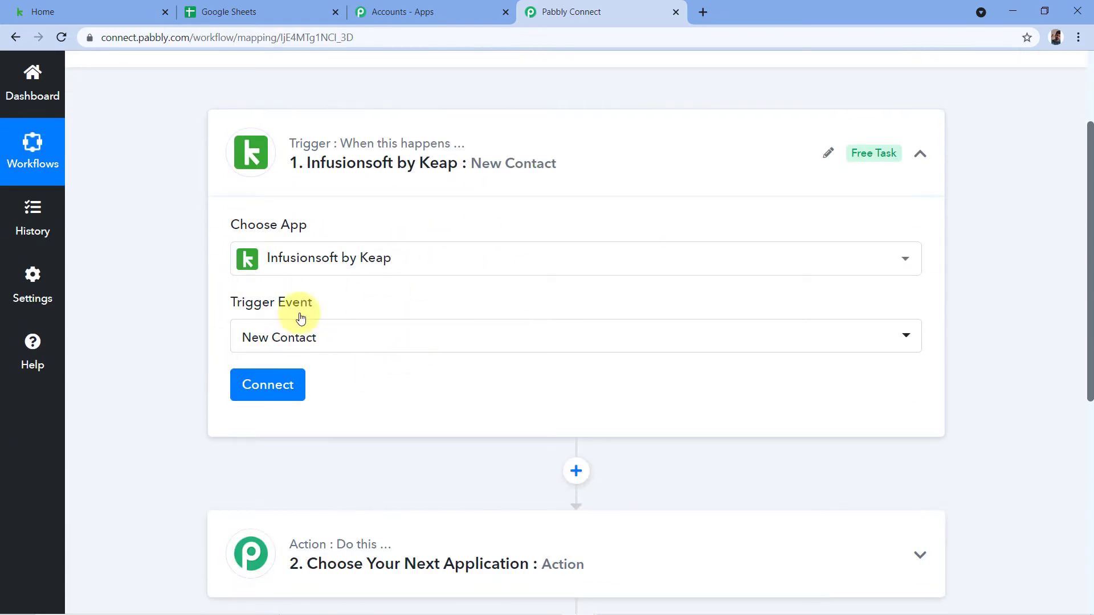
pyautogui.click(273, 390)
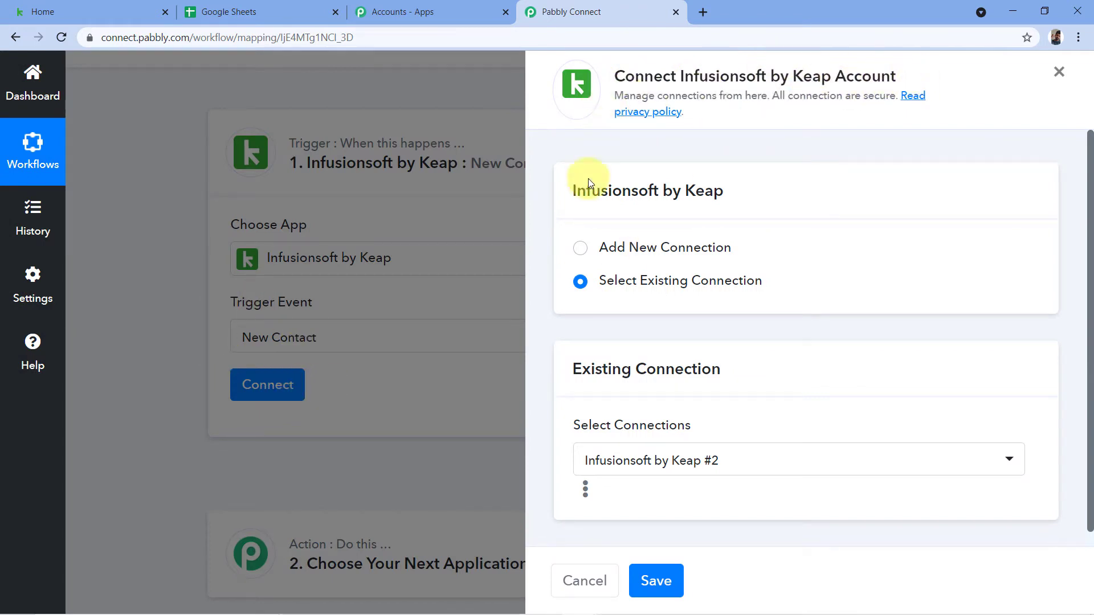
pyautogui.click(581, 249)
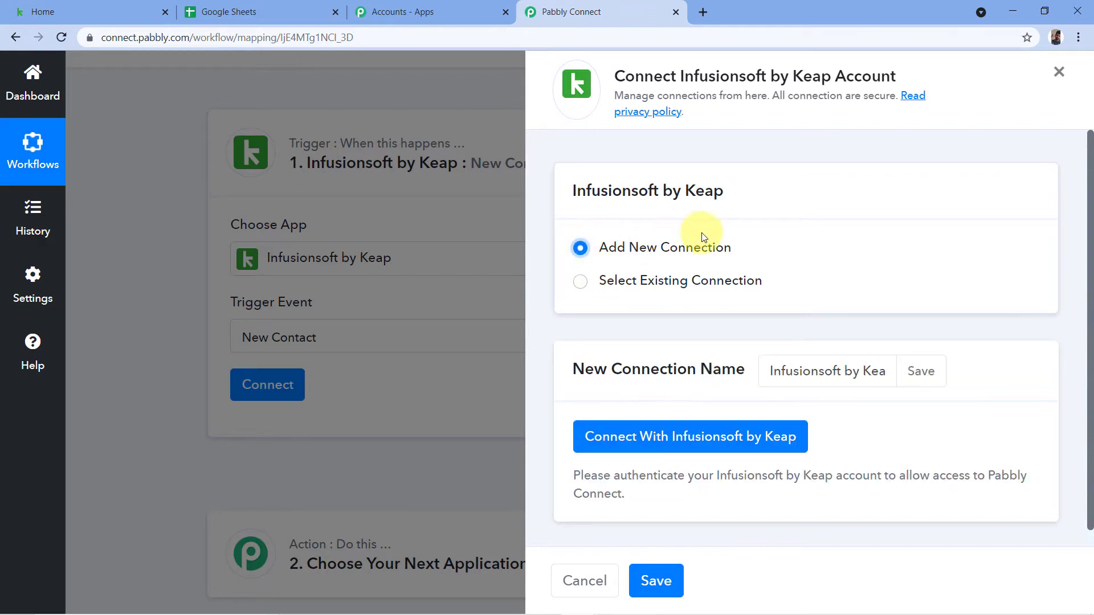
pyautogui.click(714, 452)
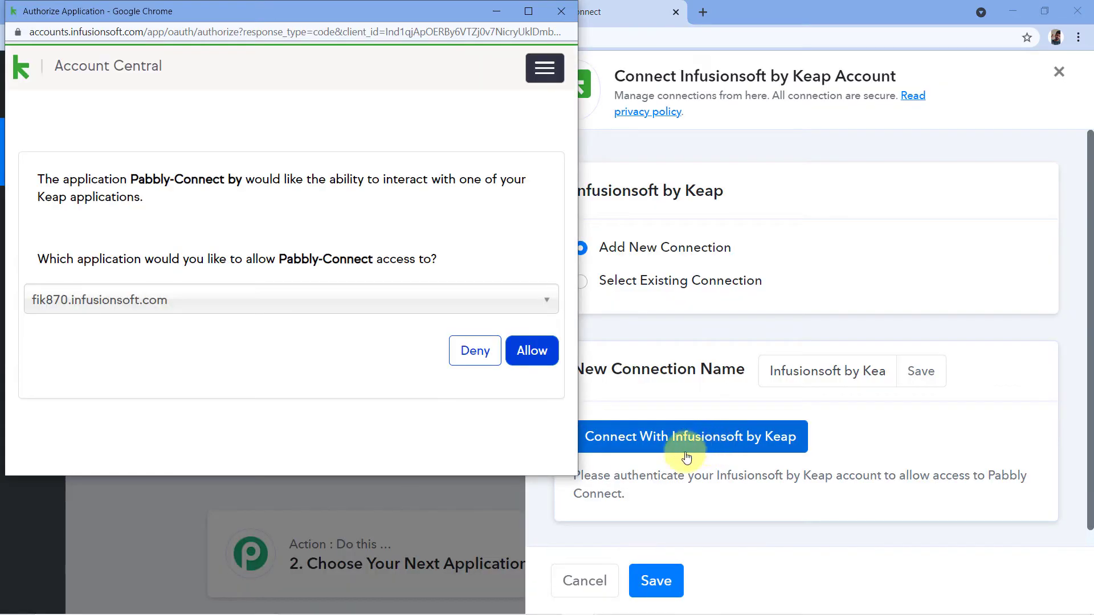
# Check that the Keap account is signed in, then allow Pabbly-Connect access to the Keap application.
pyautogui.moveTo(335, 16); pyautogui.dragTo(323, 66)
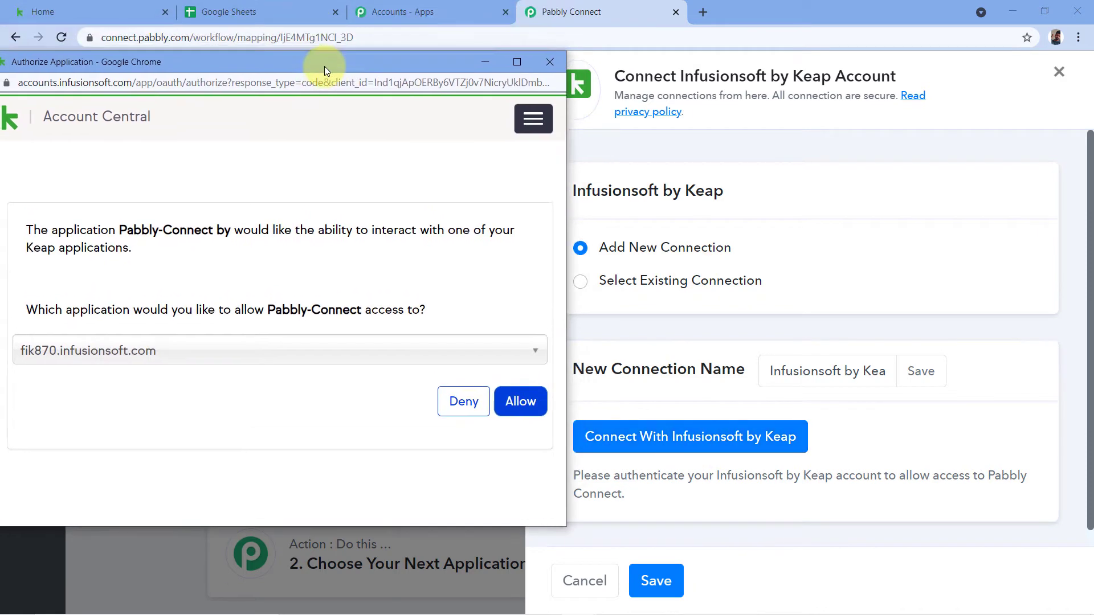
pyautogui.click(137, 12)
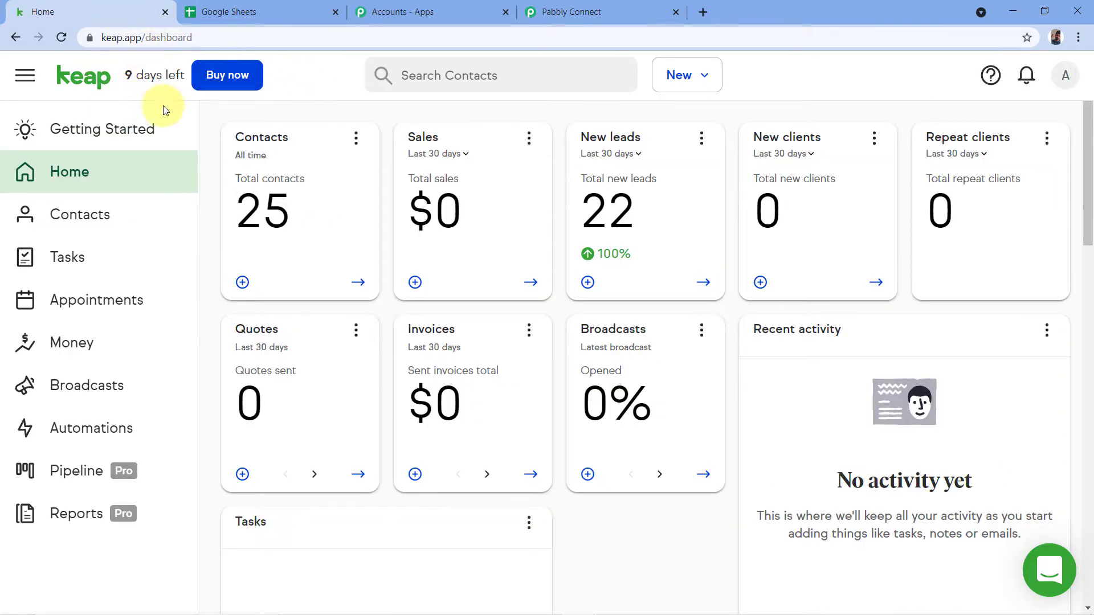
pyautogui.click(618, 9)
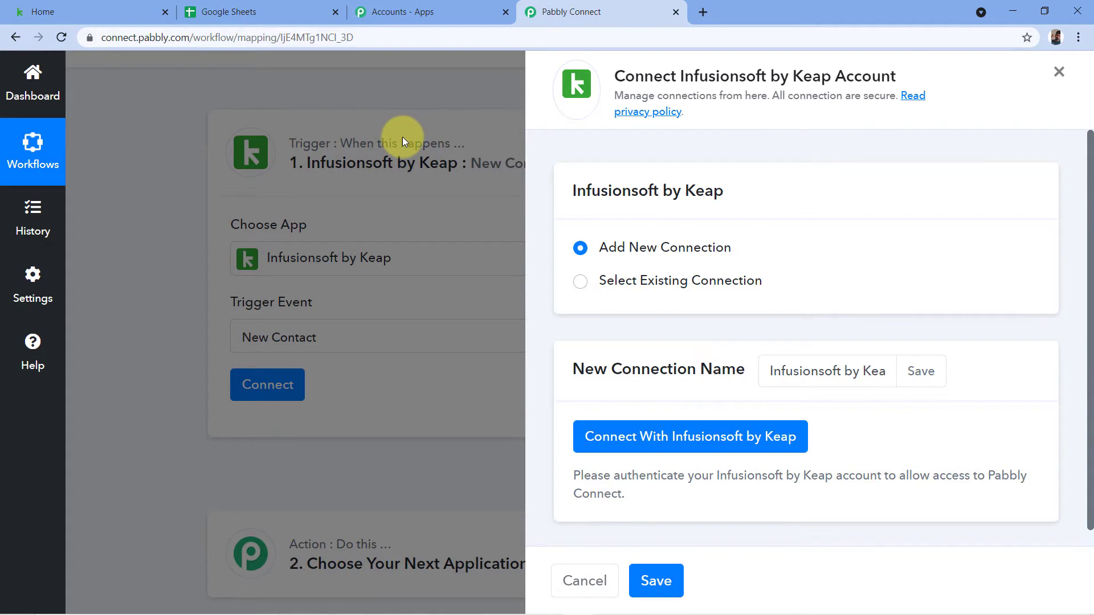
pyautogui.hotkey('alt', 'Tab')
pyautogui.moveTo(299, 63); pyautogui.dragTo(357, 52)
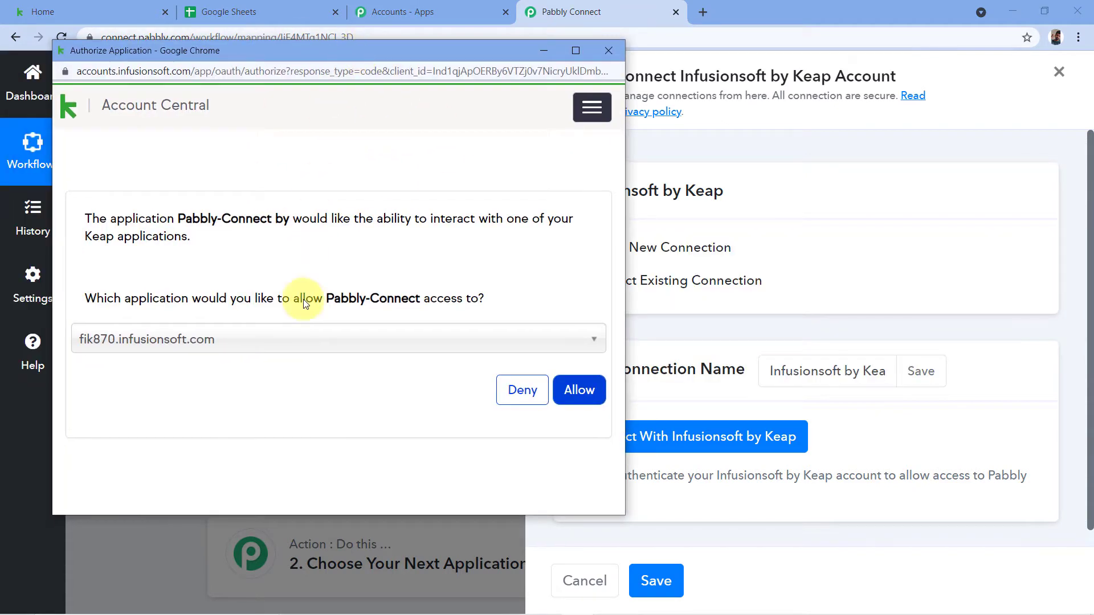
pyautogui.click(586, 392)
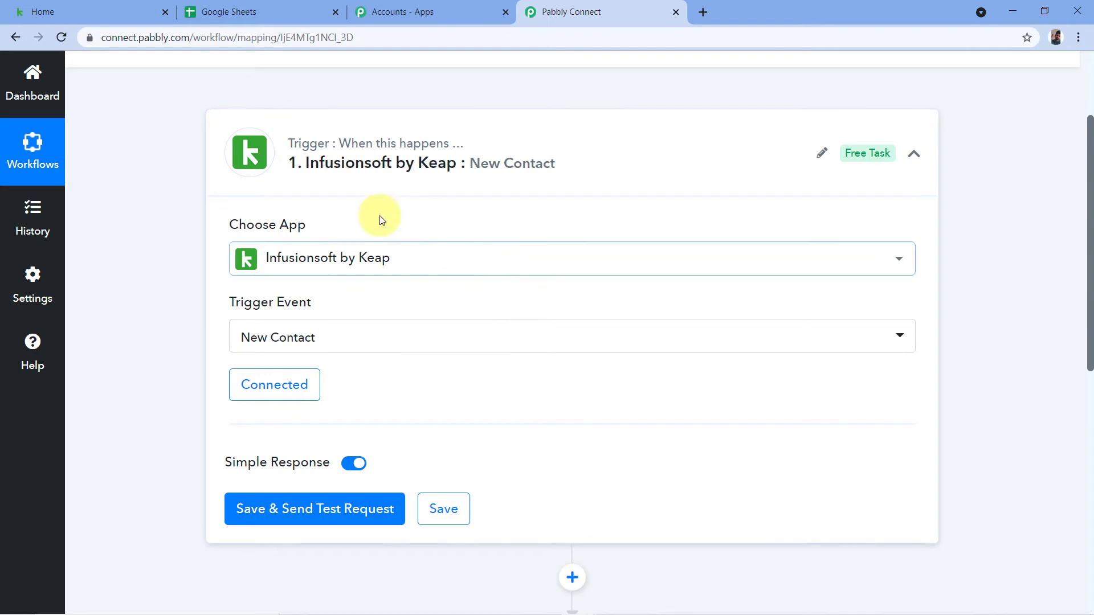
# Save the New Contact trigger with Simple Response enabled and send a test request.
pyautogui.scroll(-1, 371, 220)
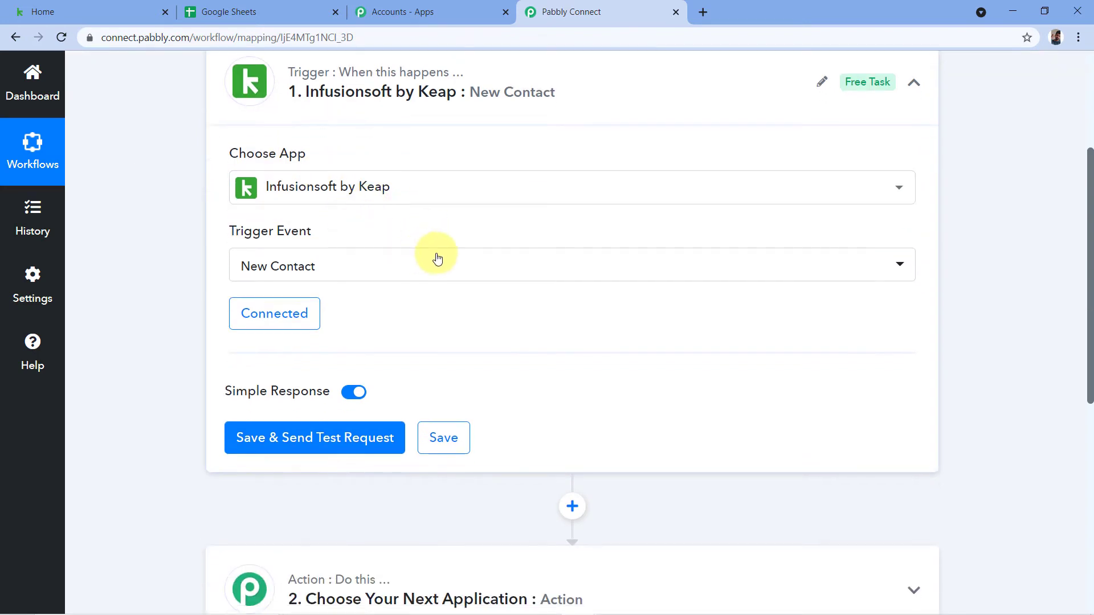
pyautogui.scroll(-1, 456, 284)
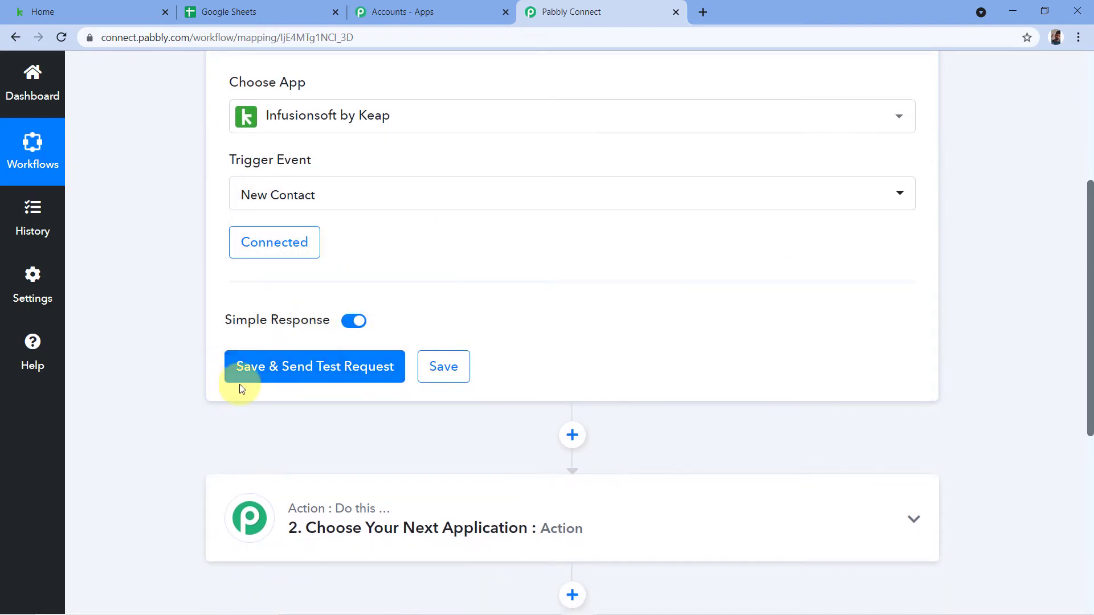
pyautogui.click(313, 370)
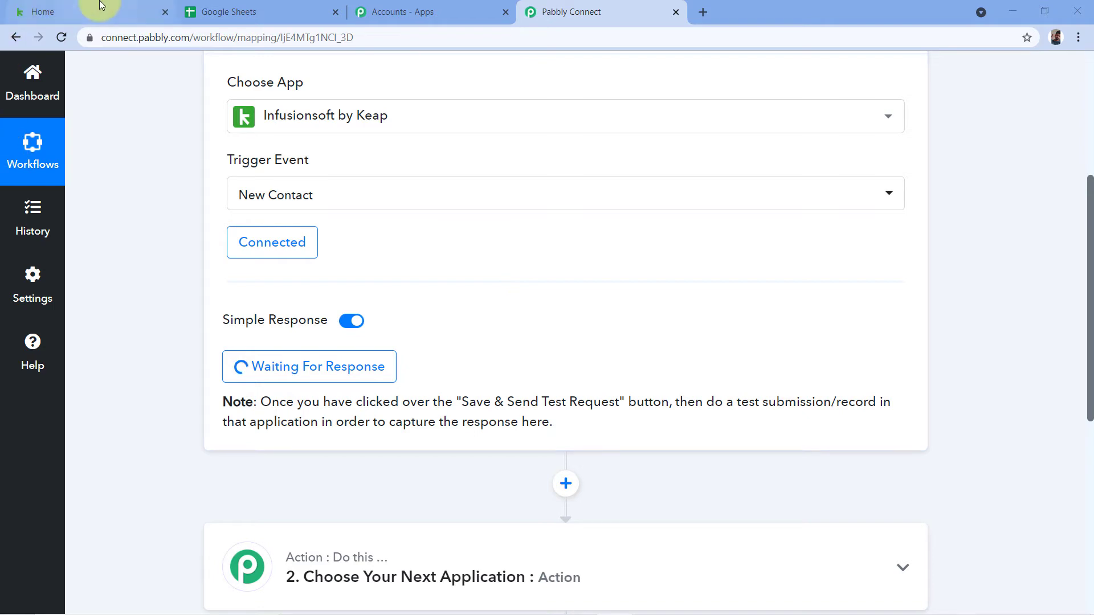
# Switch to the Keap dashboard, open a new contact form and look over its fields.
pyautogui.click(72, 7)
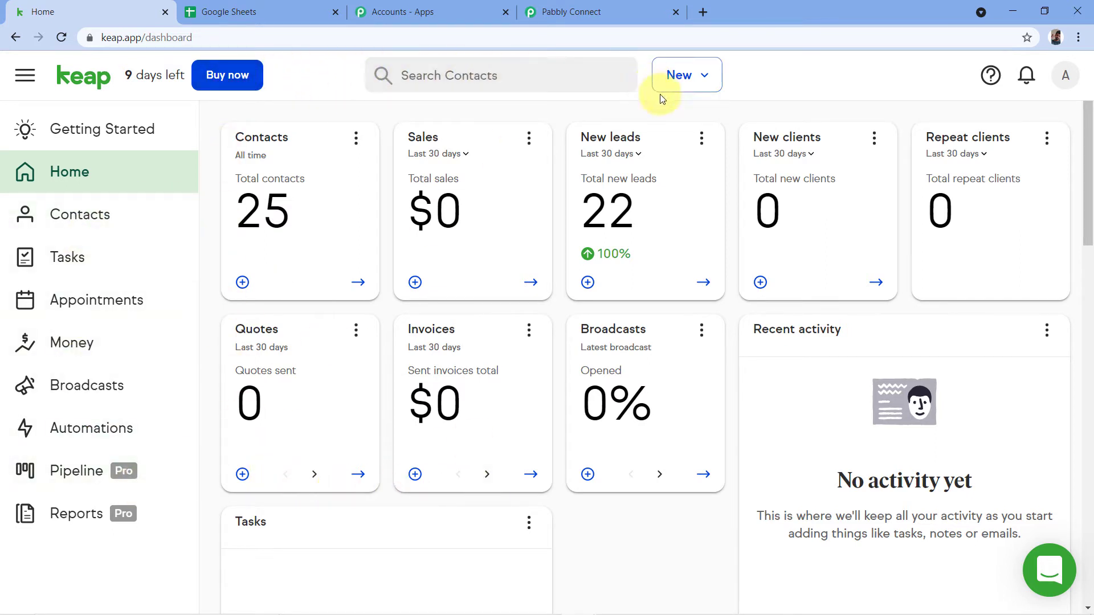
pyautogui.click(707, 77)
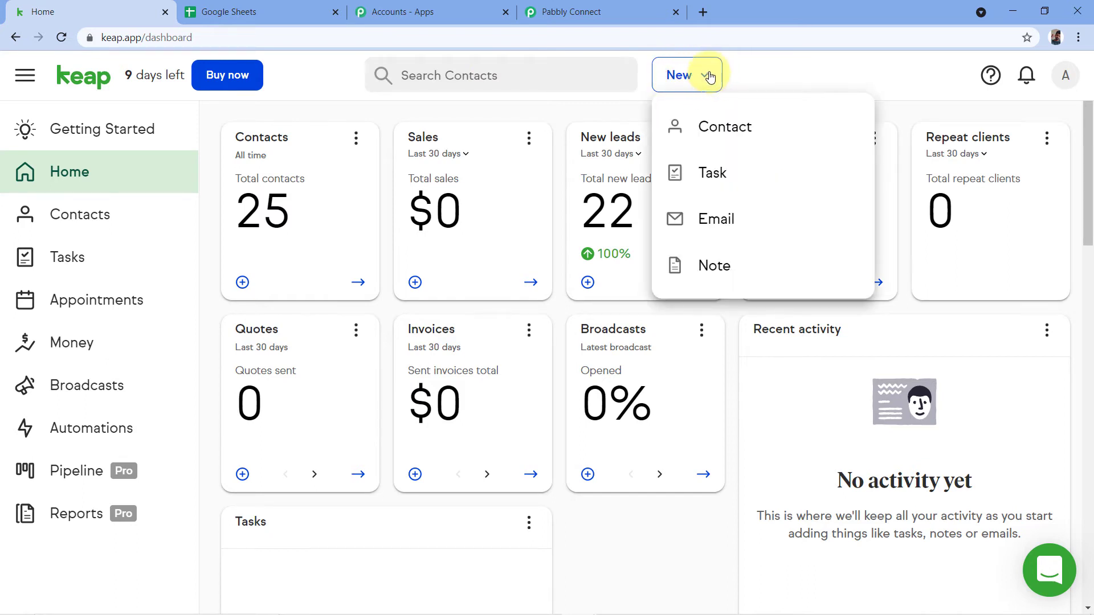
pyautogui.click(719, 133)
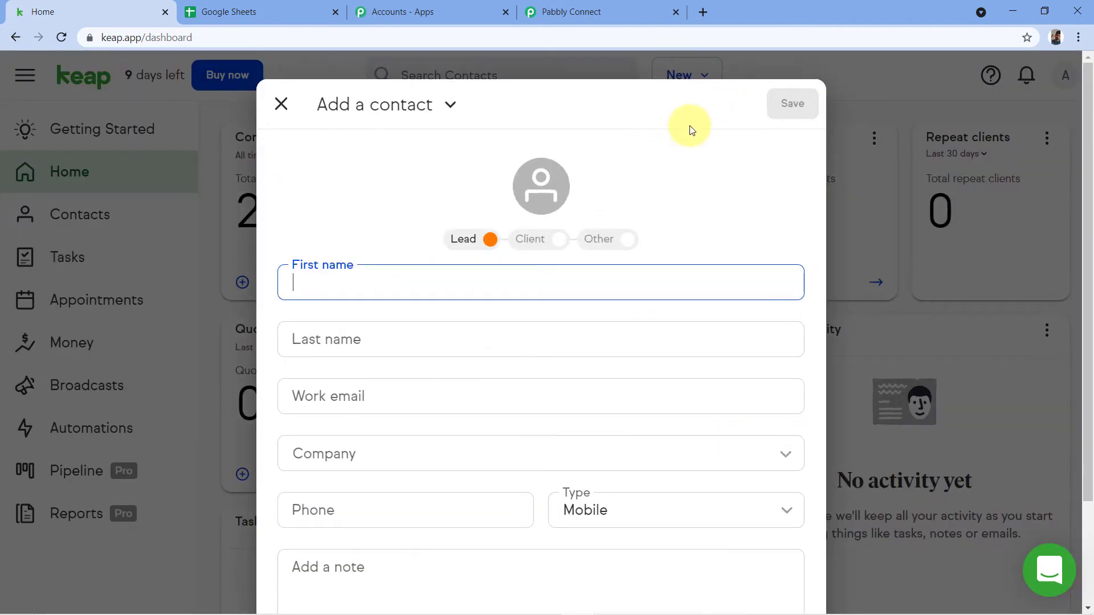
pyautogui.scroll(-2, 689, 128)
pyautogui.scroll(2, 690, 127)
pyautogui.scroll(-2, 656, 122)
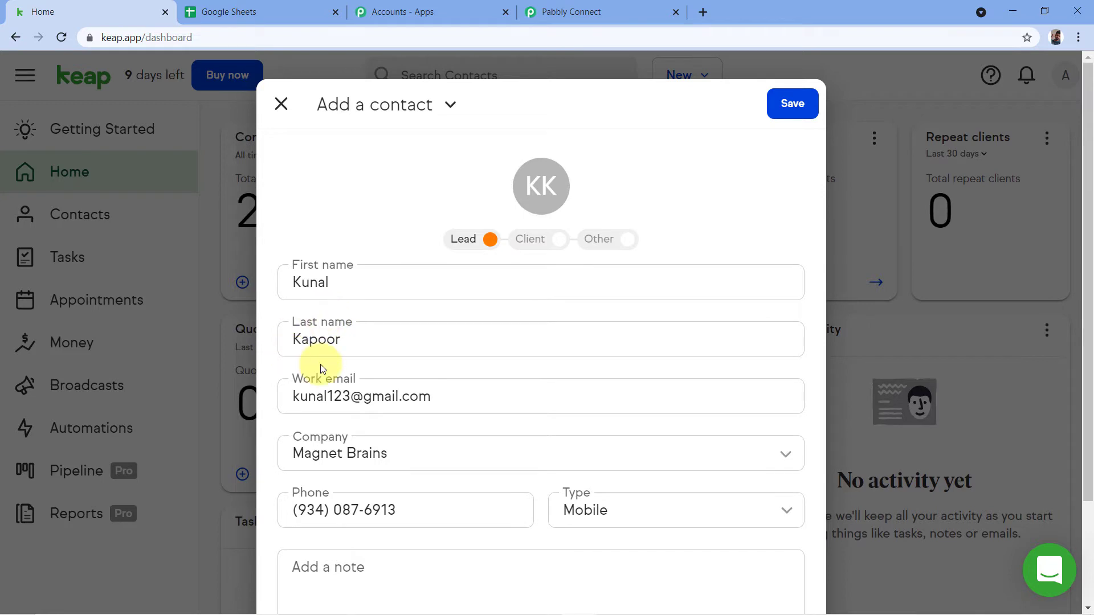
# Check the details filled into the new Keap contact form and save the contact as a lead.
pyautogui.scroll(-2, 379, 257)
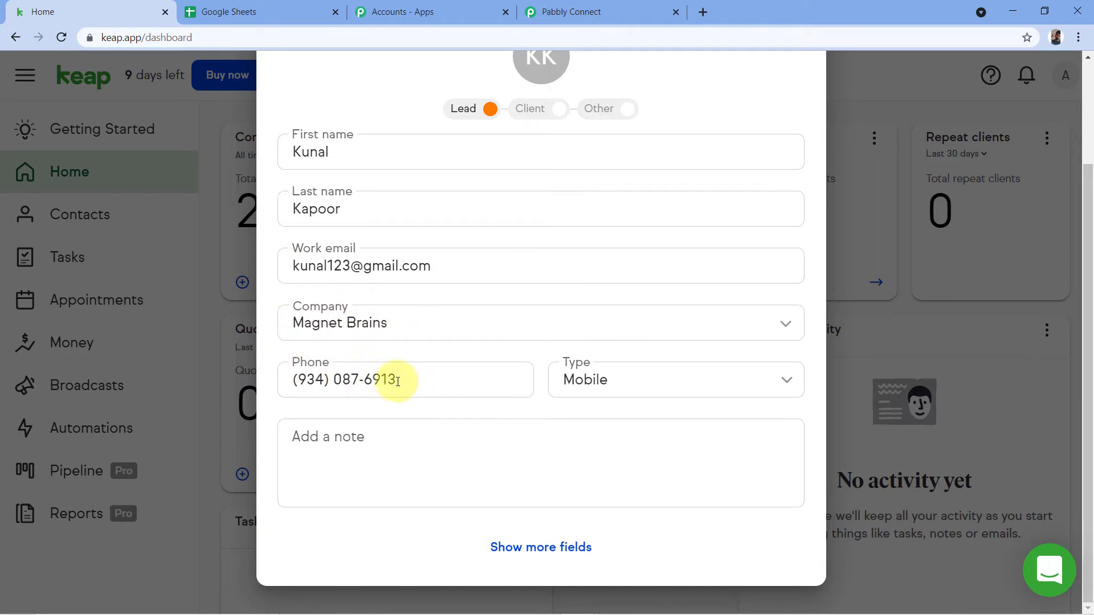
pyautogui.scroll(2, 504, 336)
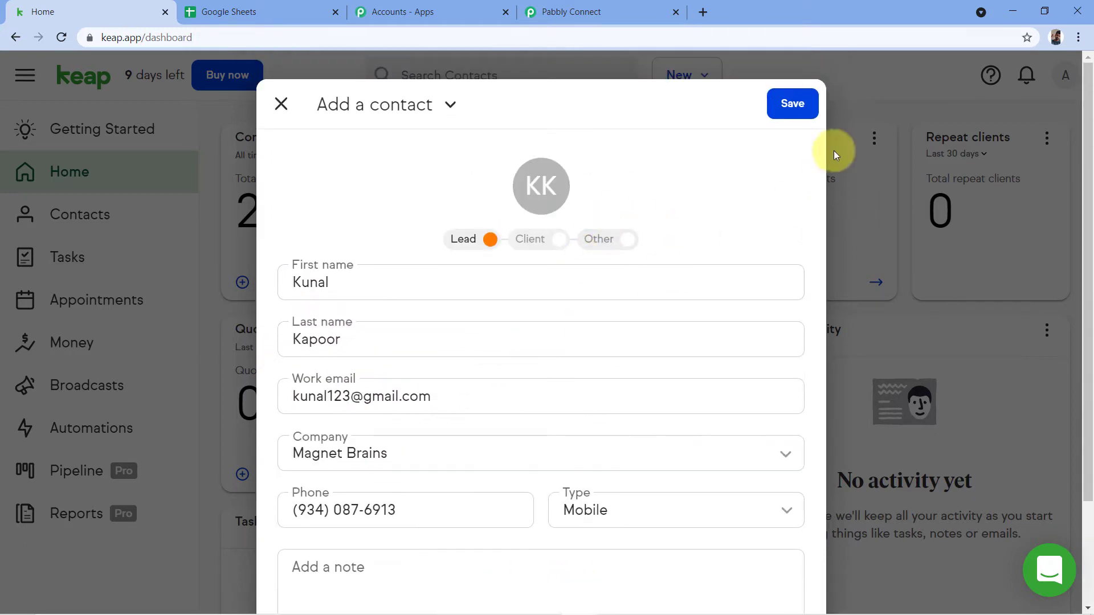
pyautogui.click(787, 117)
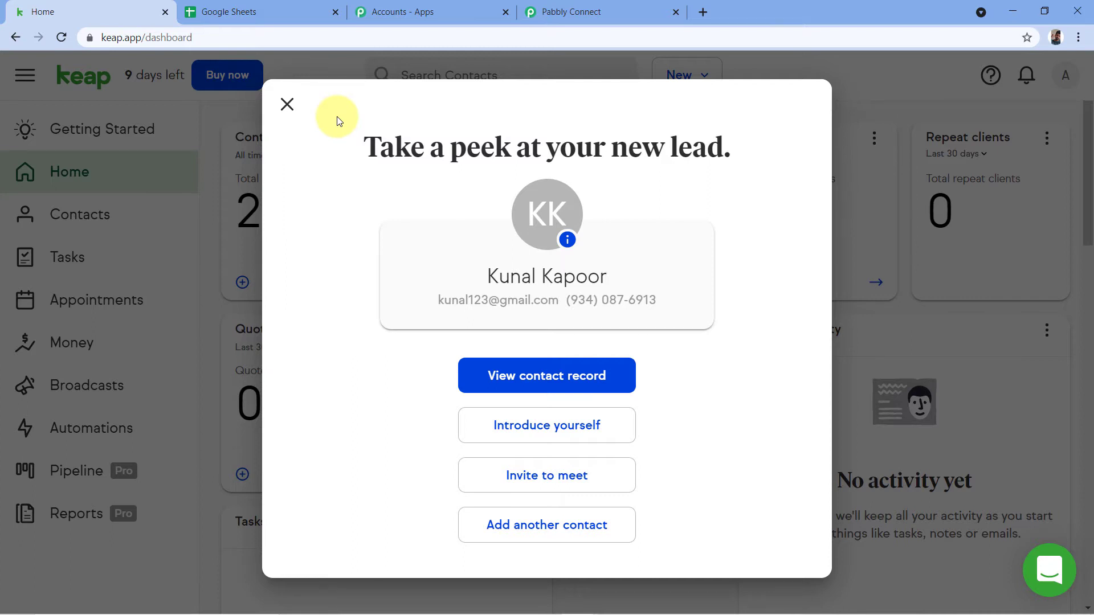
# Switch back to Pabbly Connect and examine the New Contact trigger's received response, especially the Object Keys 0 Id entry.
pyautogui.click(590, 11)
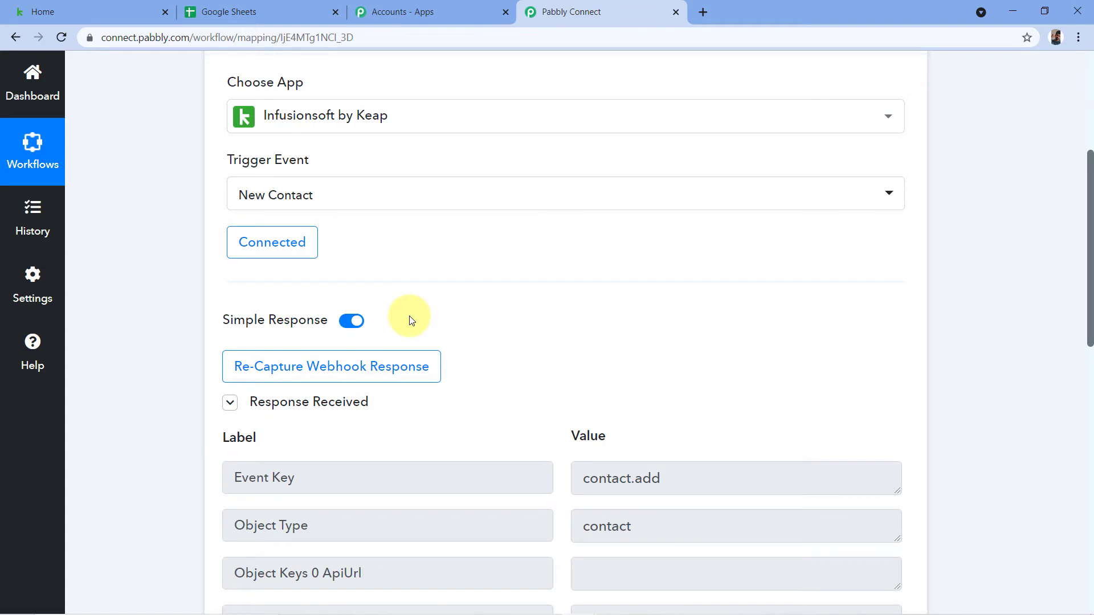
pyautogui.scroll(-1, 501, 281)
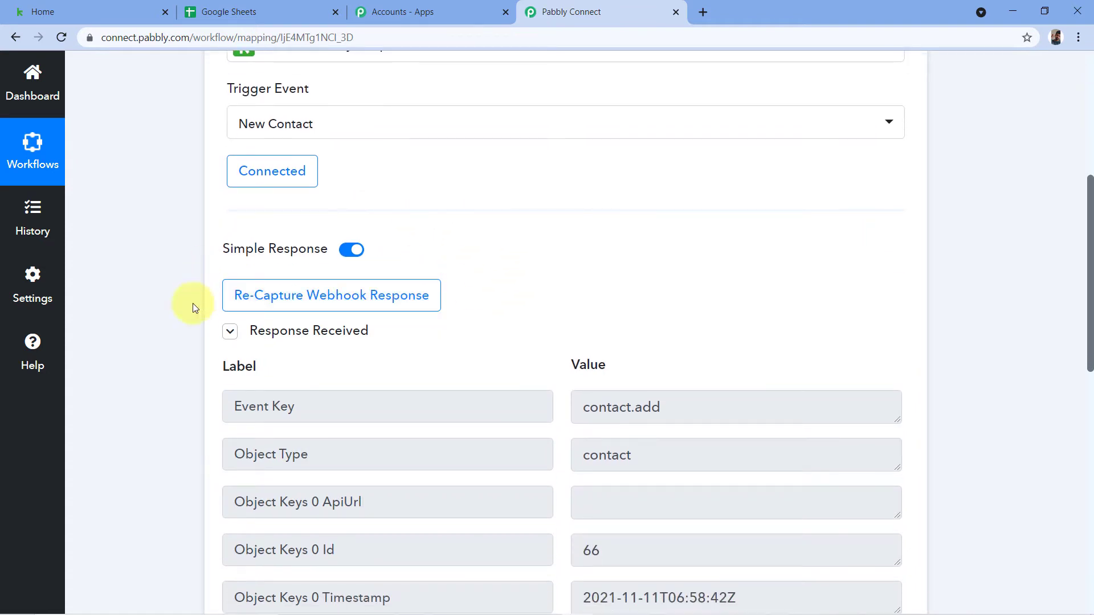
pyautogui.scroll(-3, 562, 251)
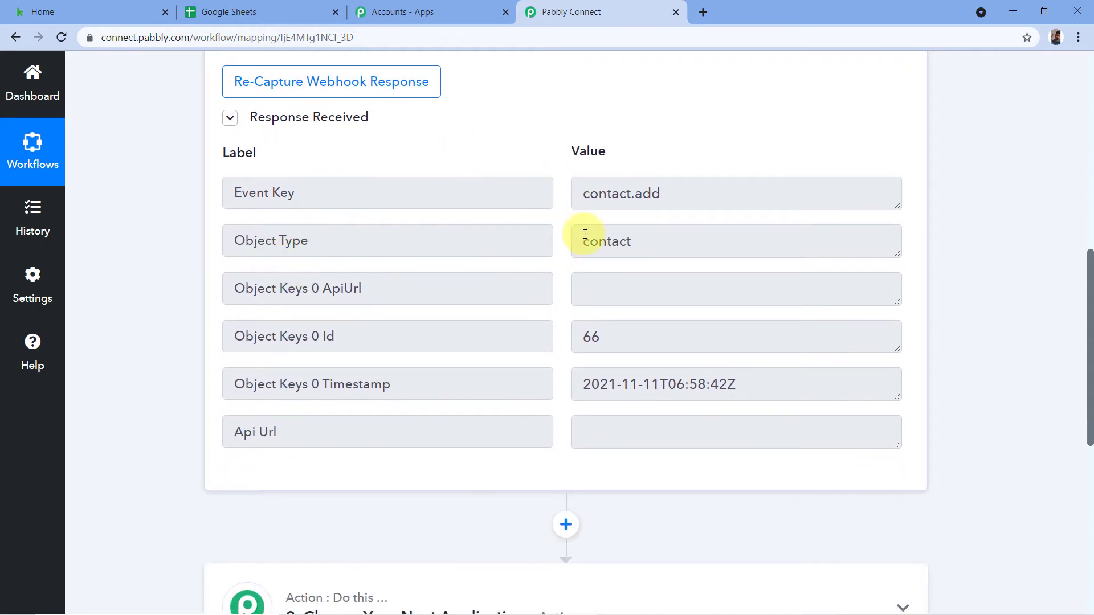
pyautogui.moveTo(353, 340); pyautogui.dragTo(220, 336)
pyautogui.click(370, 338)
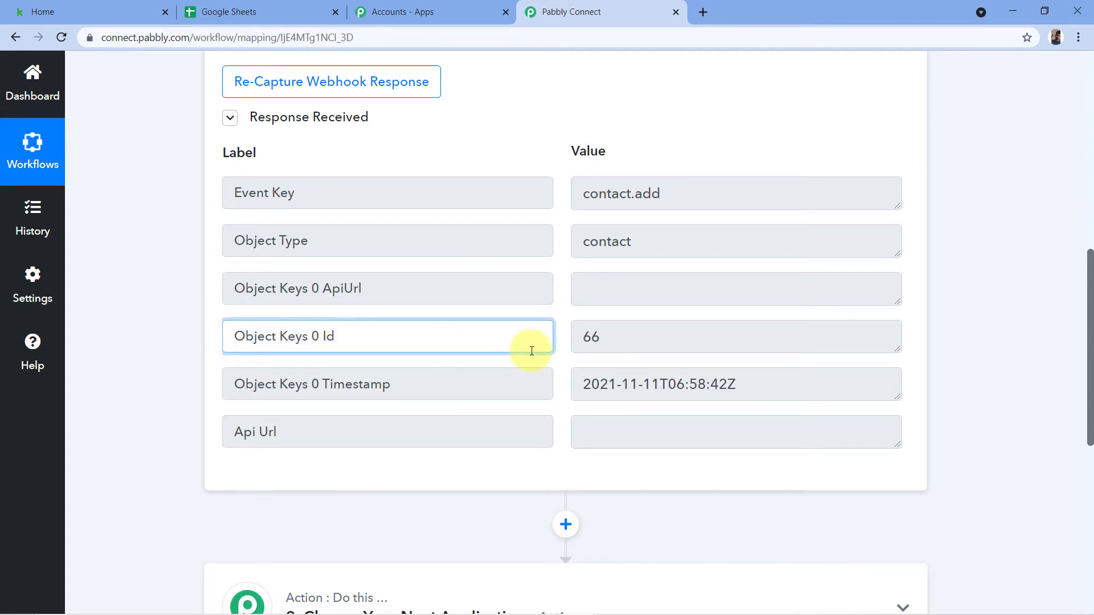
pyautogui.click(627, 336)
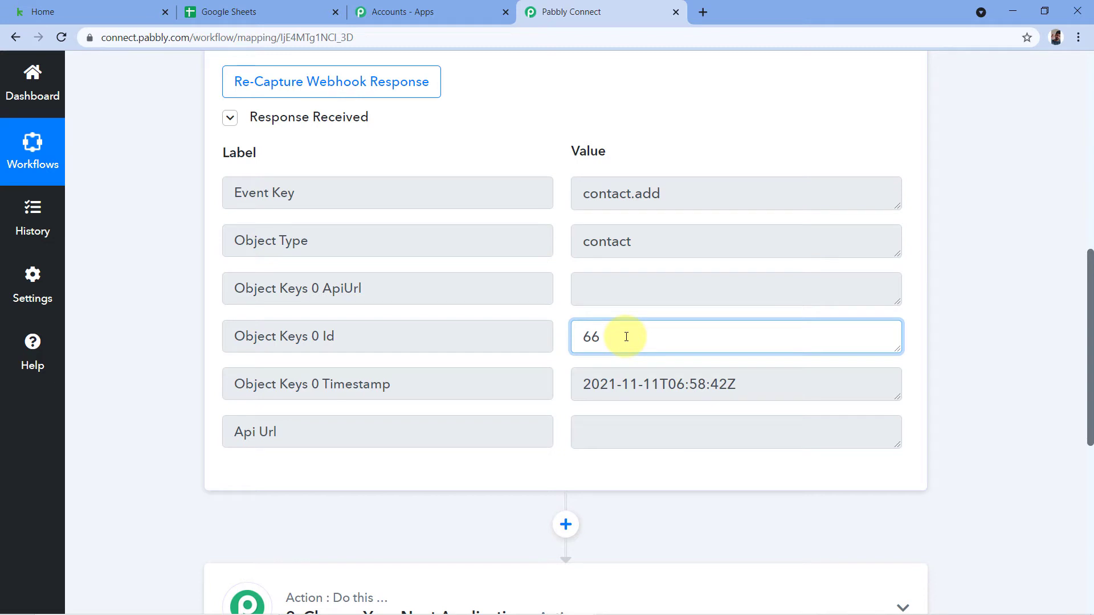
pyautogui.moveTo(369, 341); pyautogui.dragTo(225, 338)
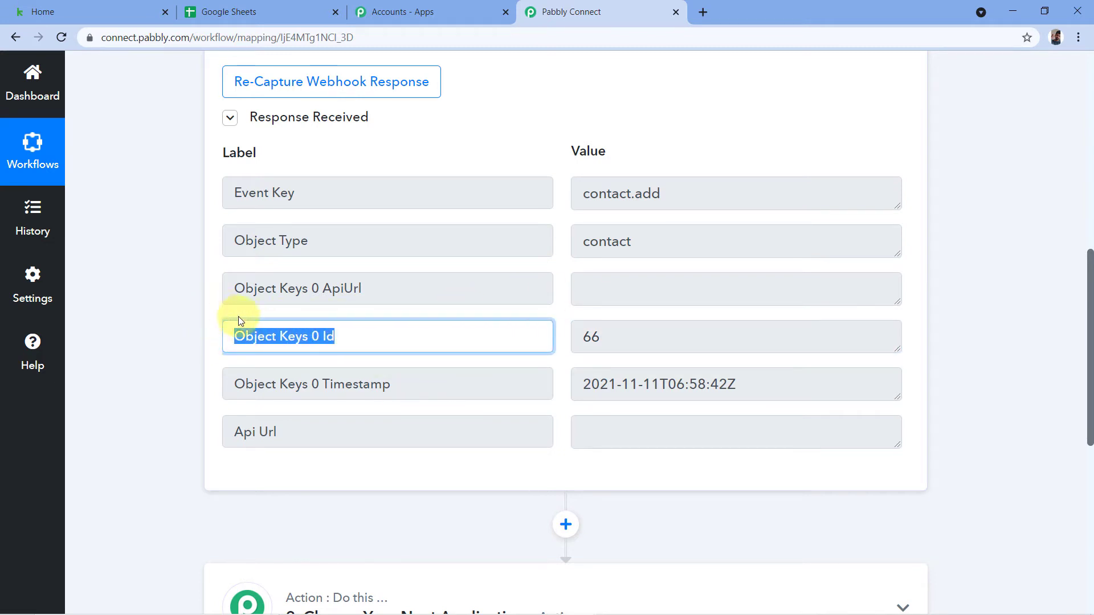
pyautogui.click(350, 340)
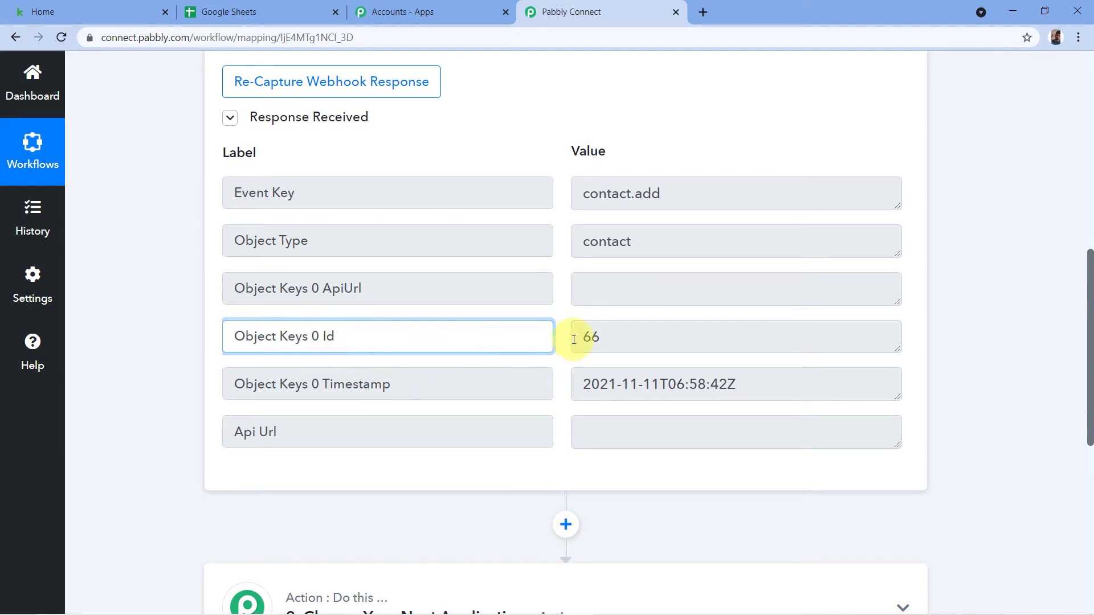
pyautogui.moveTo(620, 336); pyautogui.dragTo(569, 327)
pyautogui.click(561, 302)
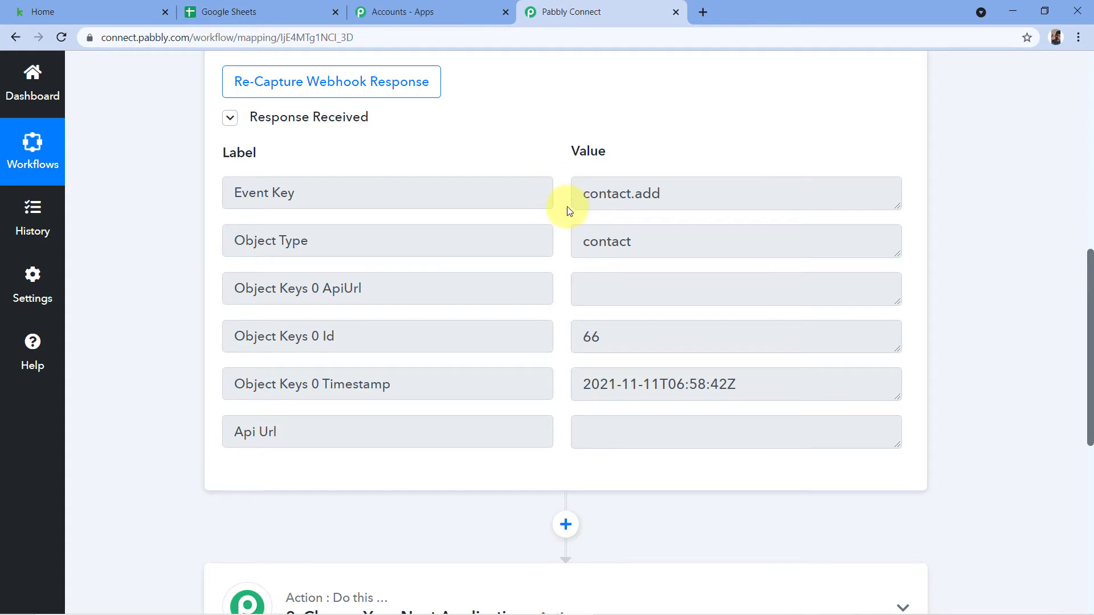
# Choose Infusionsoft by Keap as the app for the workflow's second step, searching for "keap".
pyautogui.scroll(-1, 581, 256)
pyautogui.scroll(-3, 952, 196)
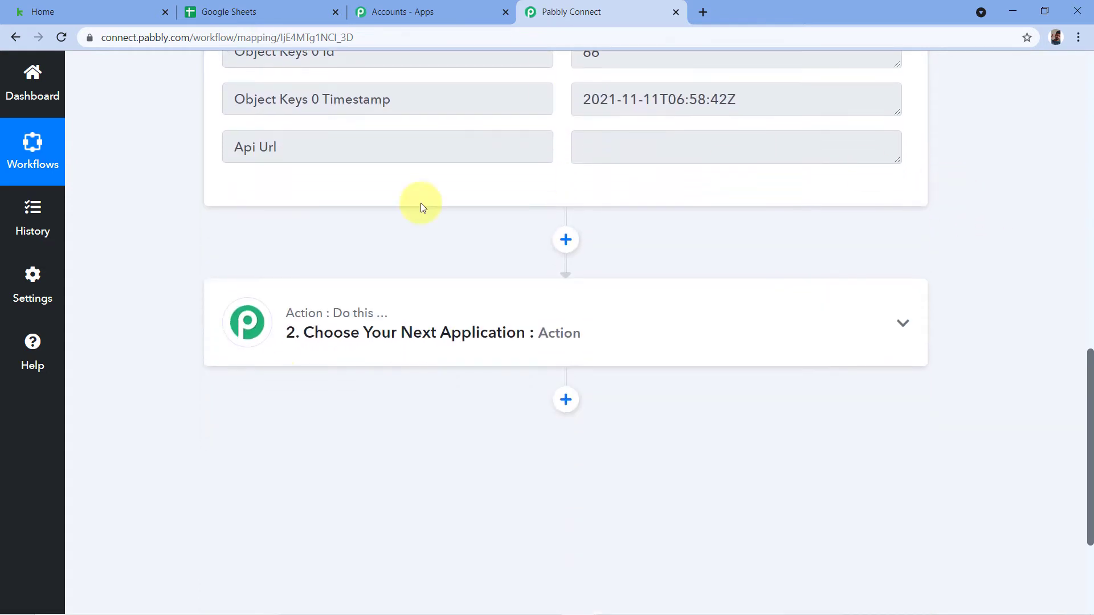
pyautogui.click(383, 313)
pyautogui.scroll(-1, 428, 285)
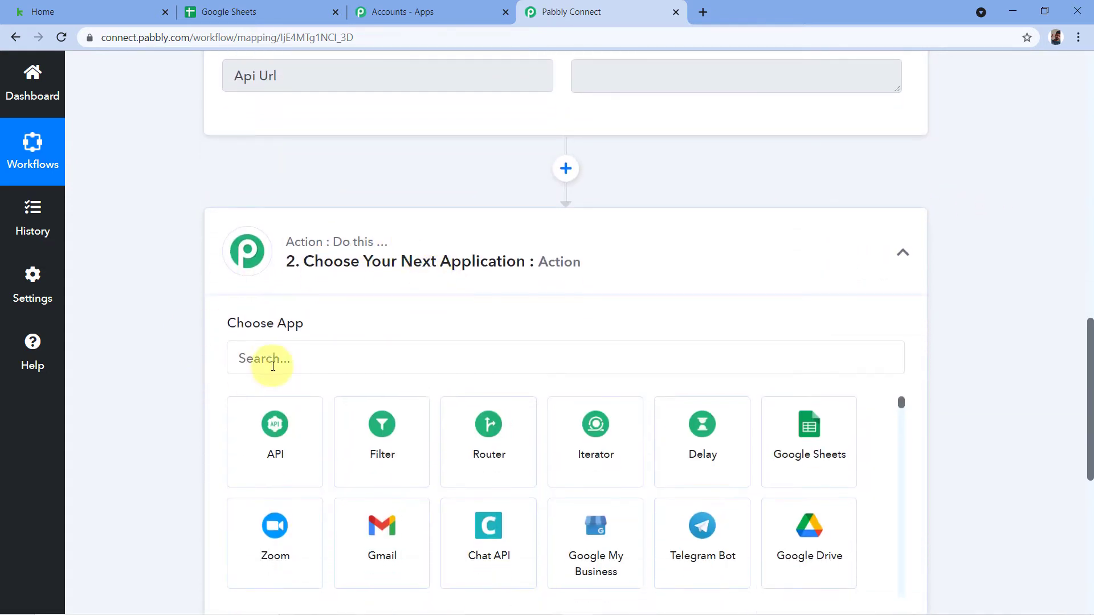
pyautogui.click(264, 359)
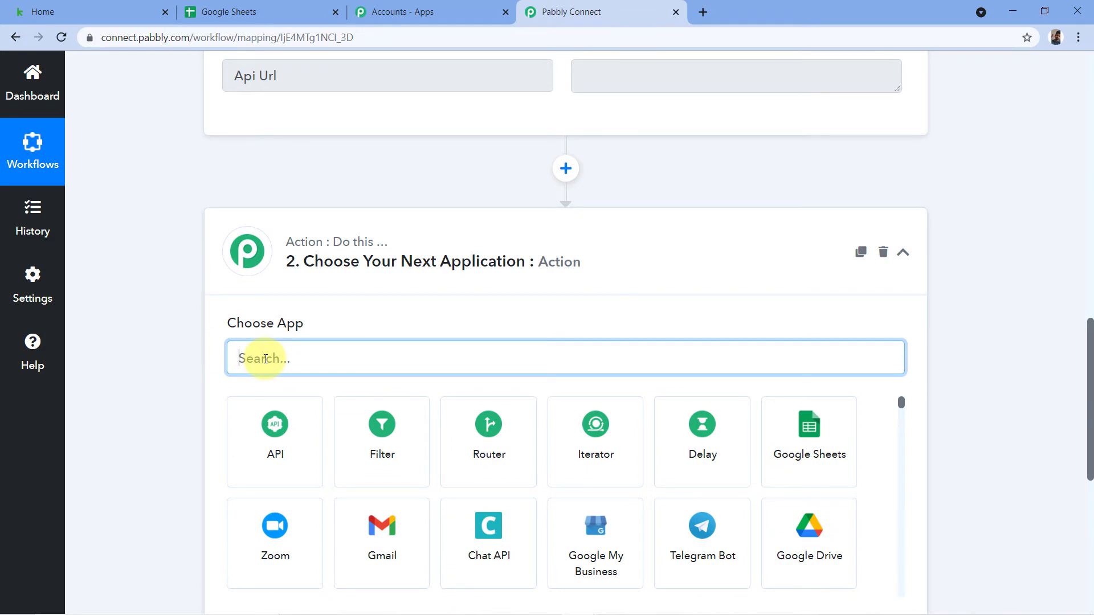
pyautogui.write('keap')
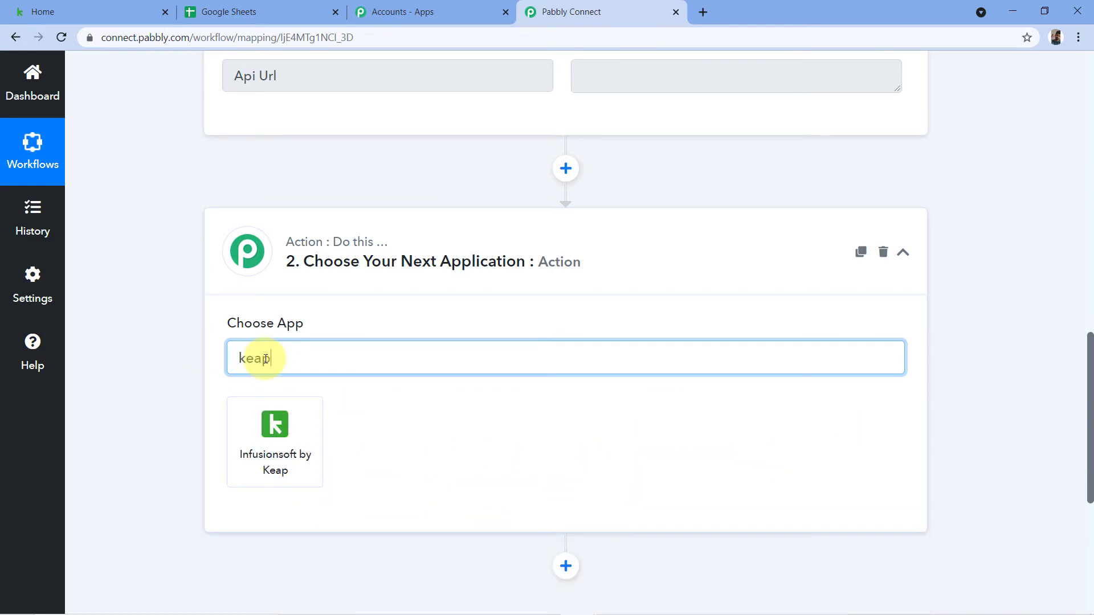
pyautogui.click(298, 439)
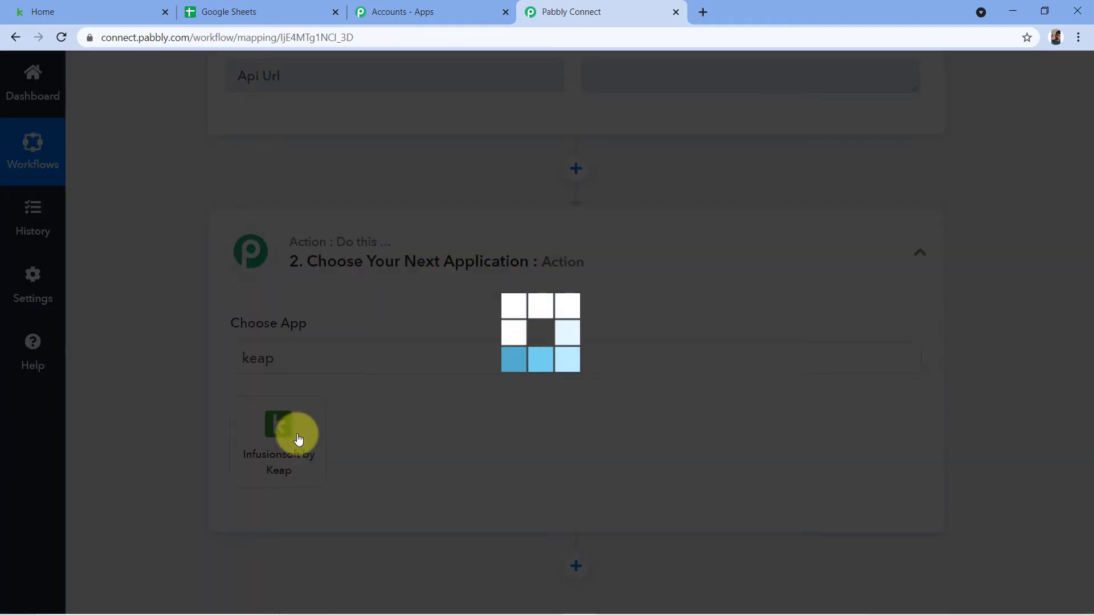
# Set the action event to Retrieve a Contact and connect it through the existing connection Infusionsoft by Keap #3.
pyautogui.scroll(-1, 312, 370)
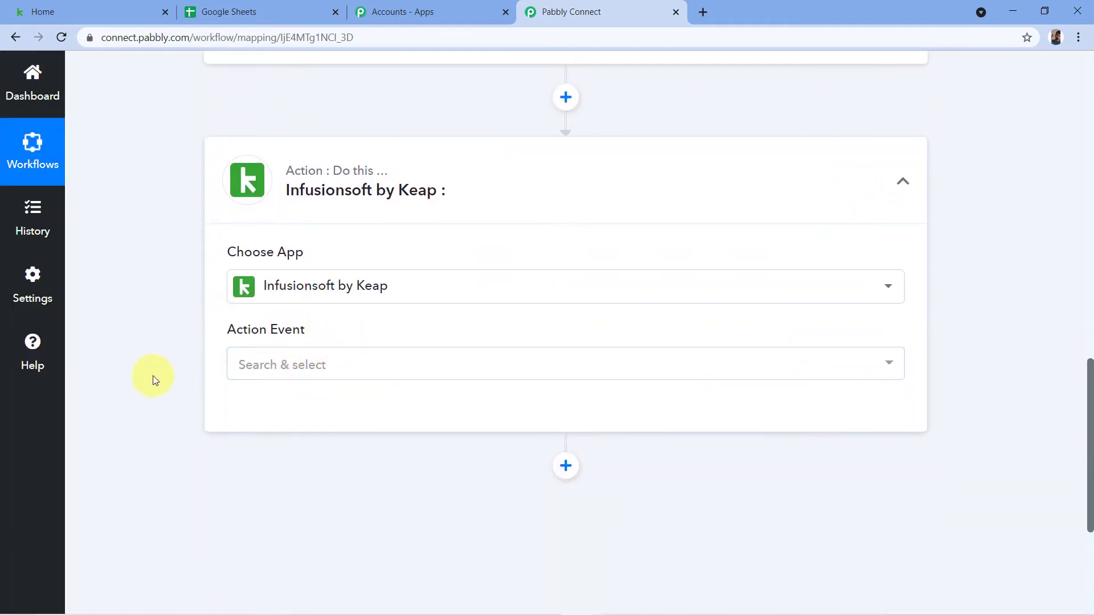
pyautogui.click(325, 366)
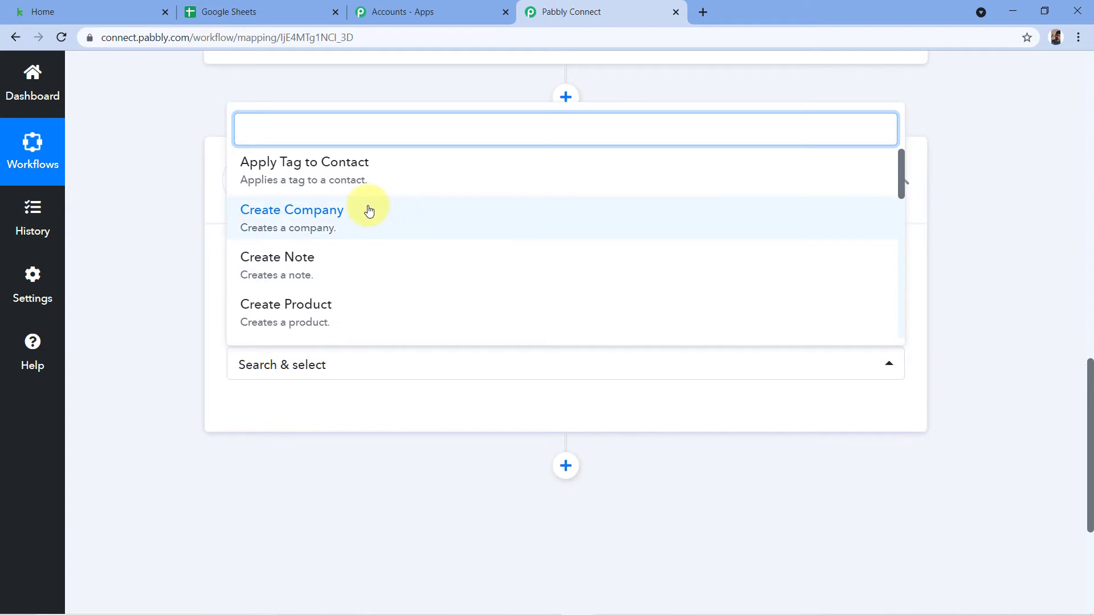
pyautogui.scroll(-5, 383, 193)
pyautogui.scroll(-5, 394, 188)
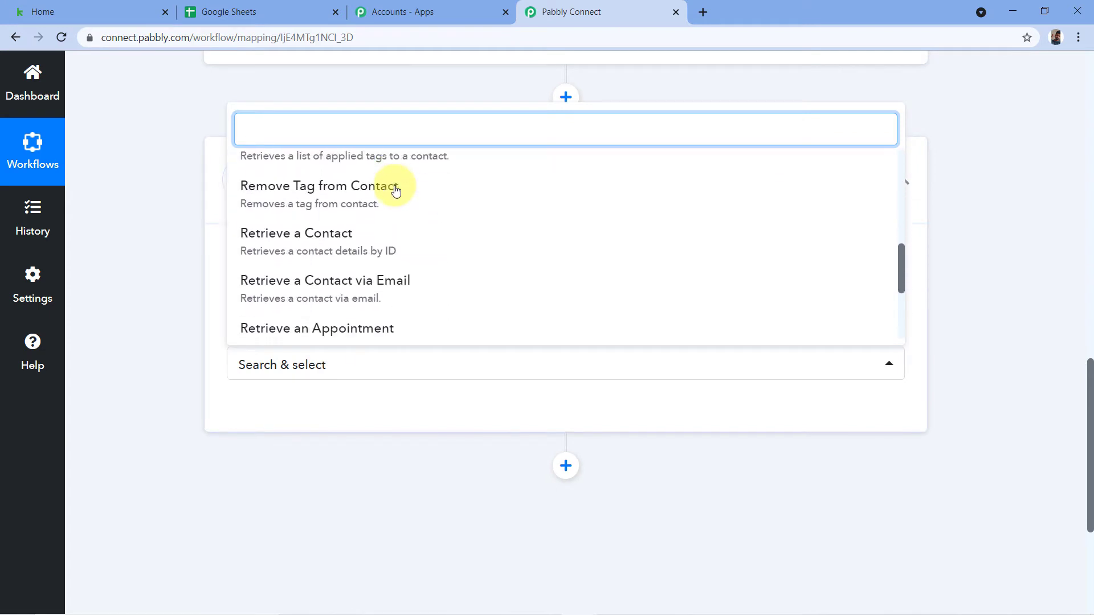
pyautogui.scroll(3, 364, 273)
pyautogui.click(276, 225)
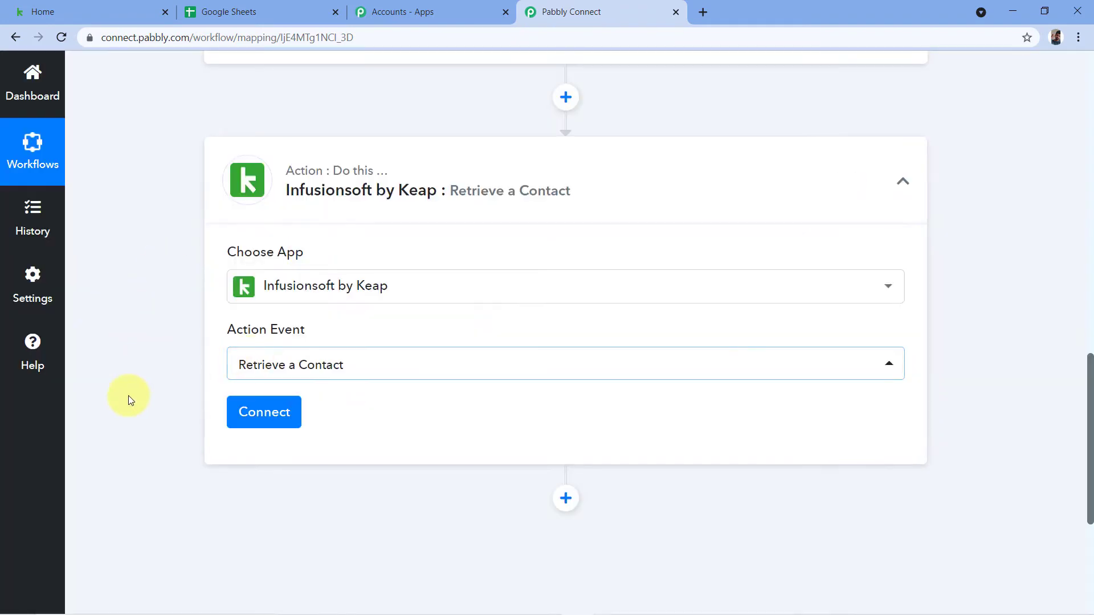
pyautogui.click(249, 415)
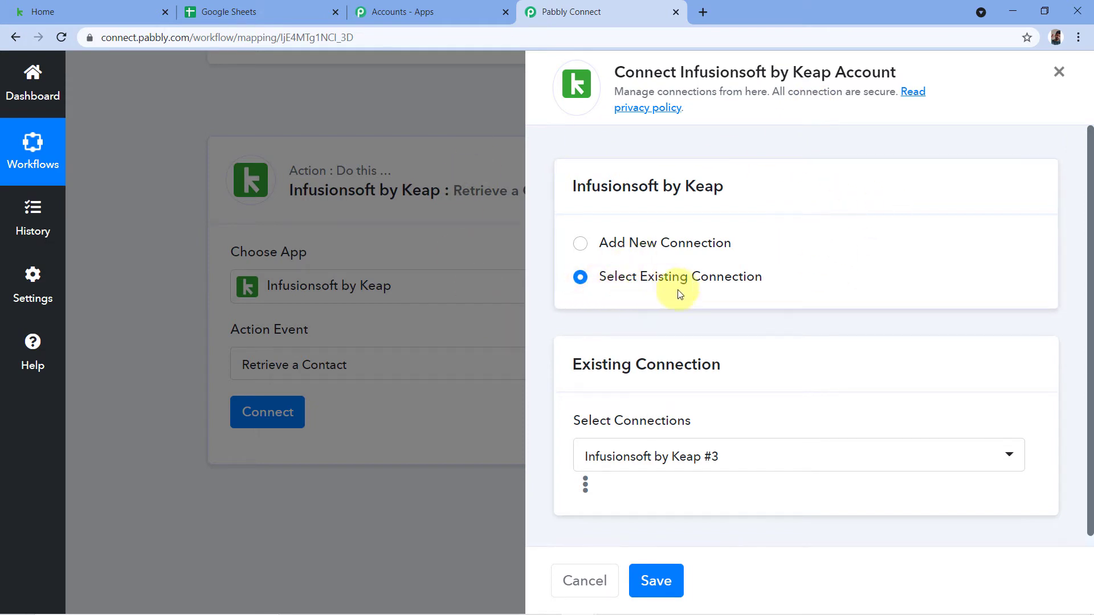
pyautogui.click(655, 581)
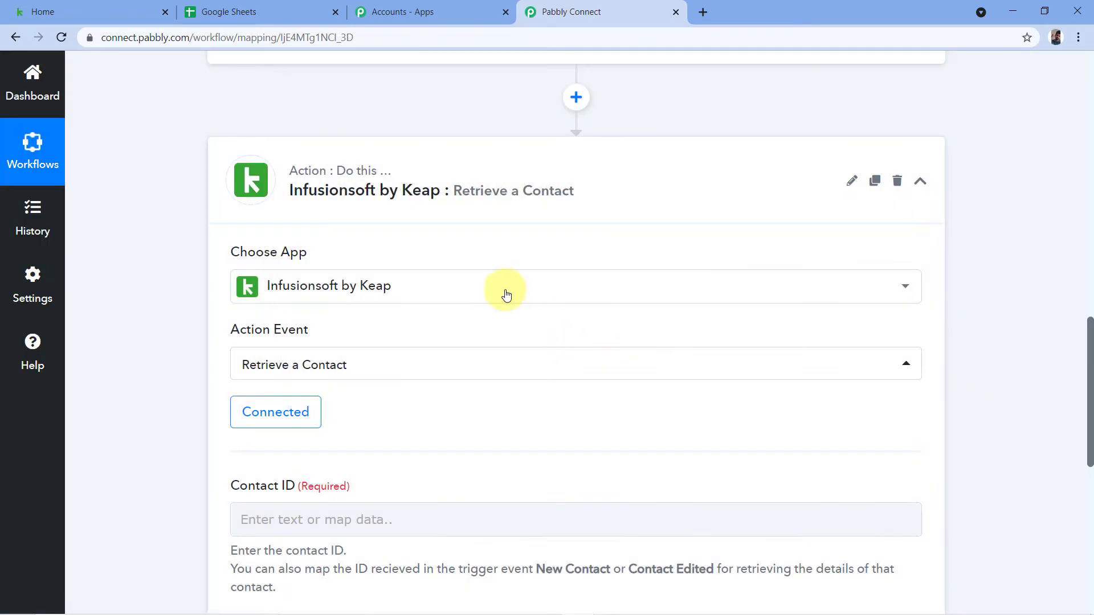
# Review the required Contact ID field and compare it with Object Keys 0 Id in the trigger's response.
pyautogui.scroll(-1, 425, 294)
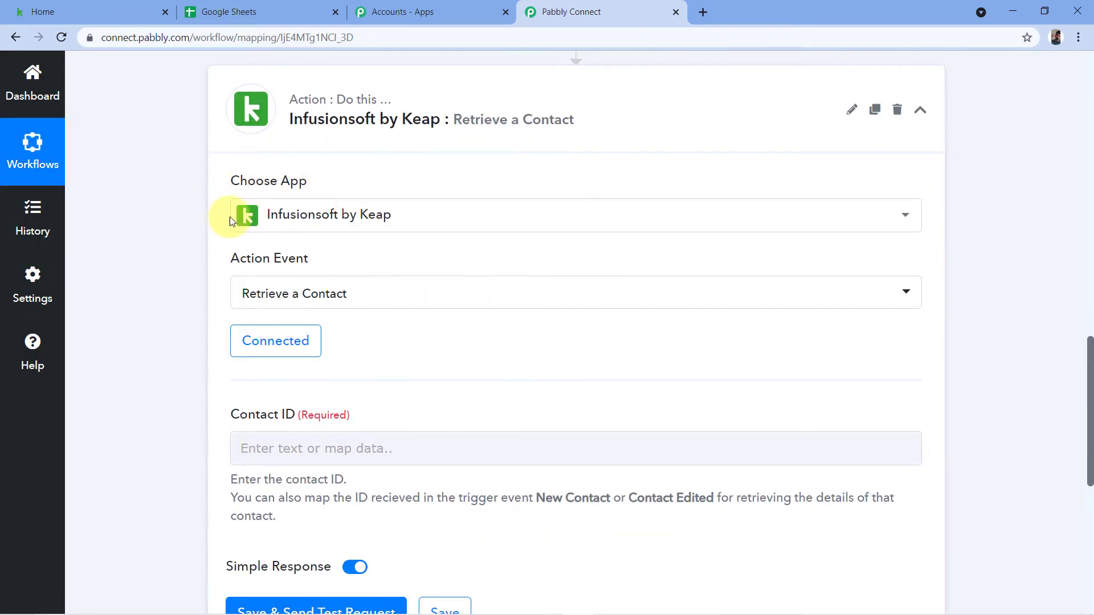
pyautogui.scroll(3, 226, 234)
pyautogui.scroll(-2, 210, 245)
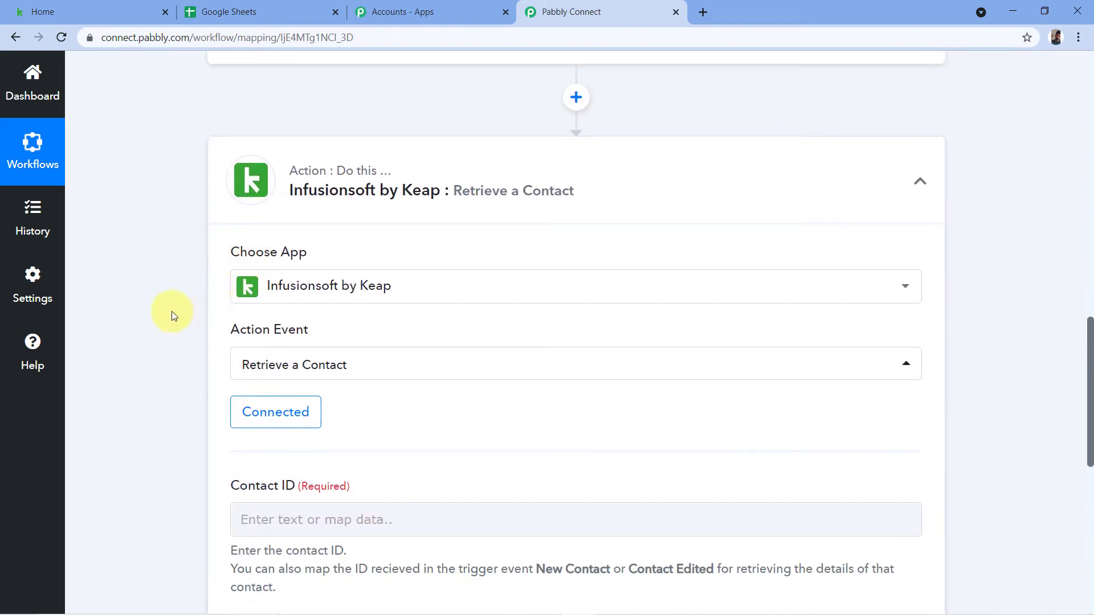
pyautogui.scroll(-2, 218, 375)
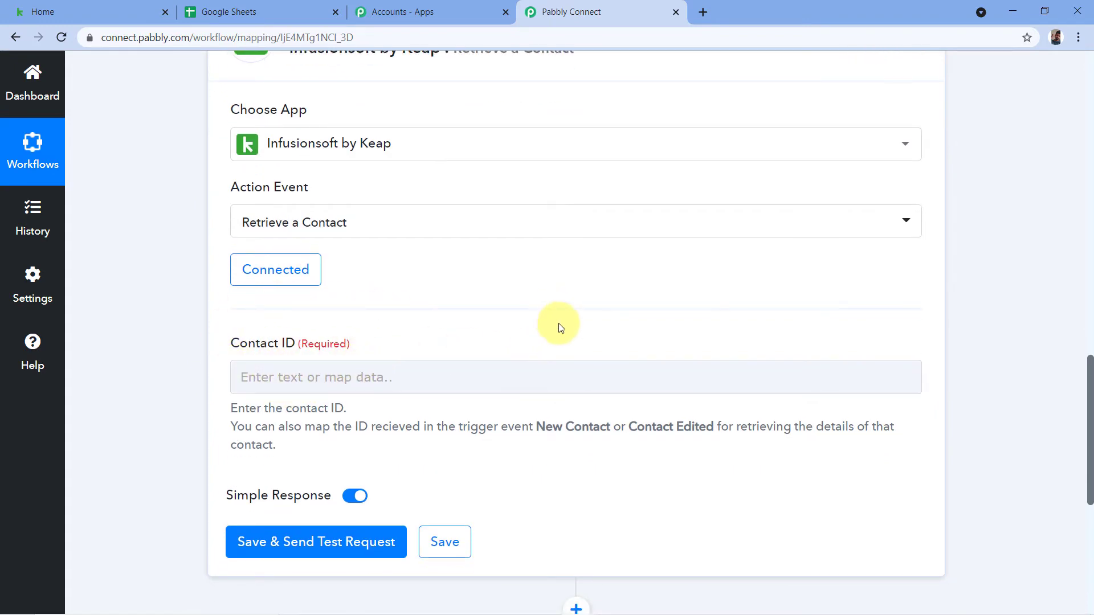
pyautogui.scroll(8, 559, 328)
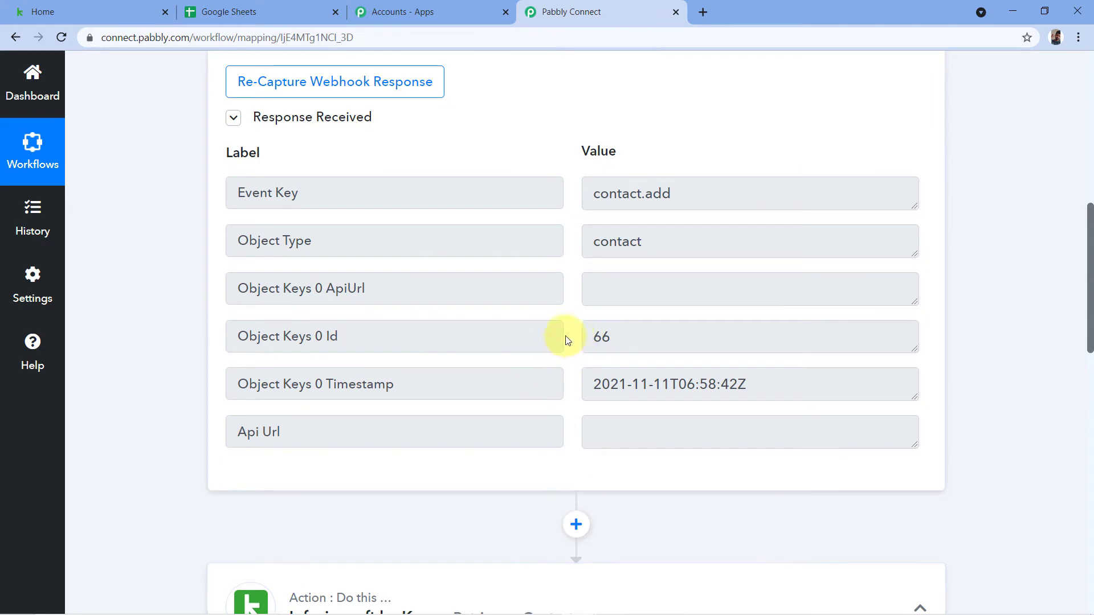
pyautogui.moveTo(403, 340); pyautogui.dragTo(217, 344)
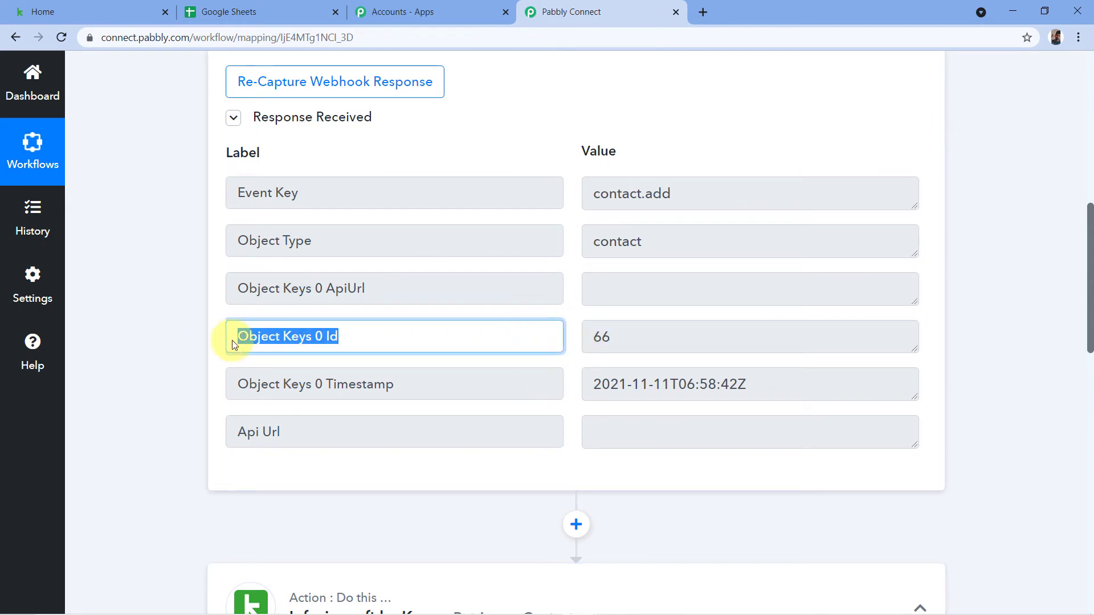
pyautogui.click(259, 337)
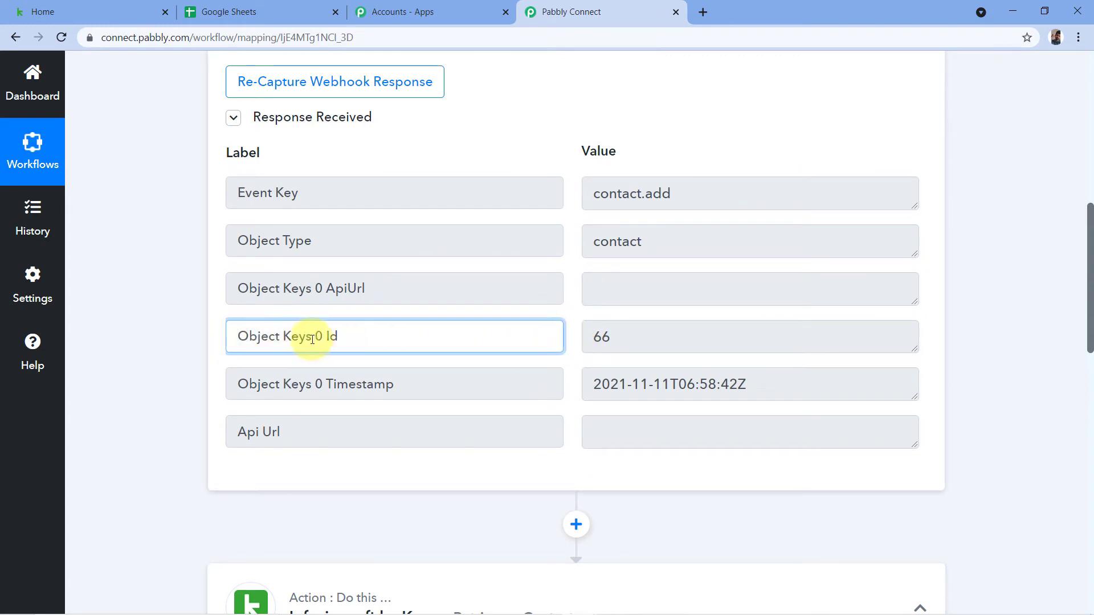
pyautogui.click(598, 337)
pyautogui.doubleClick(598, 337)
pyautogui.click(627, 335)
# Map the New Contact trigger's Object Keys 0 Id to the Contact ID, then save the Retrieve a Contact action with a test request.
pyautogui.scroll(-9, 970, 324)
pyautogui.scroll(-3, 970, 324)
pyautogui.click(307, 307)
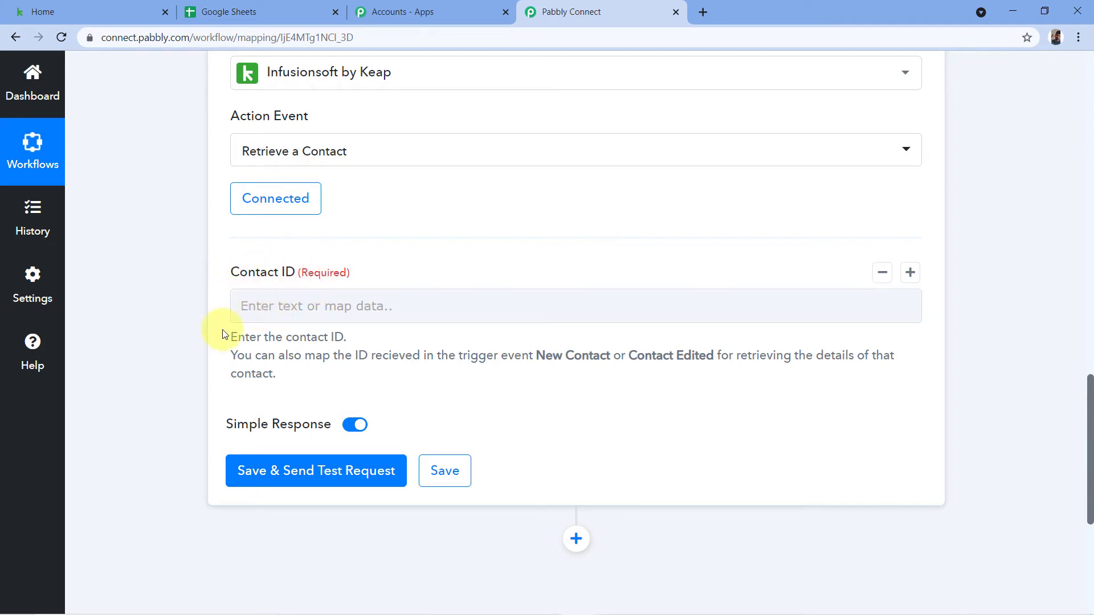
pyautogui.click(291, 313)
pyautogui.scroll(-1, 300, 319)
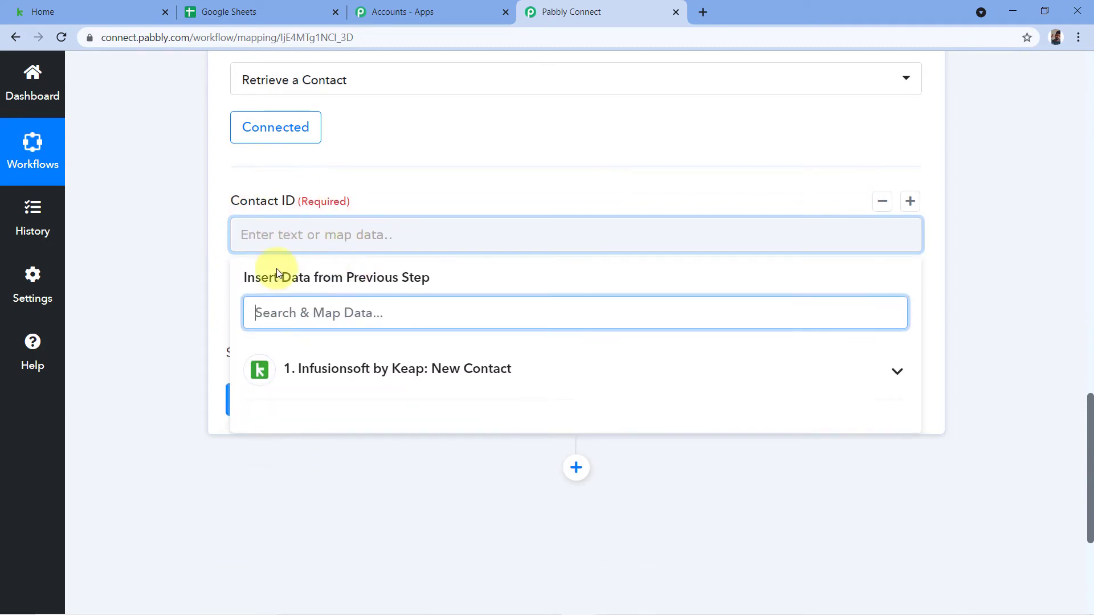
pyautogui.click(399, 378)
pyautogui.scroll(-1, 399, 359)
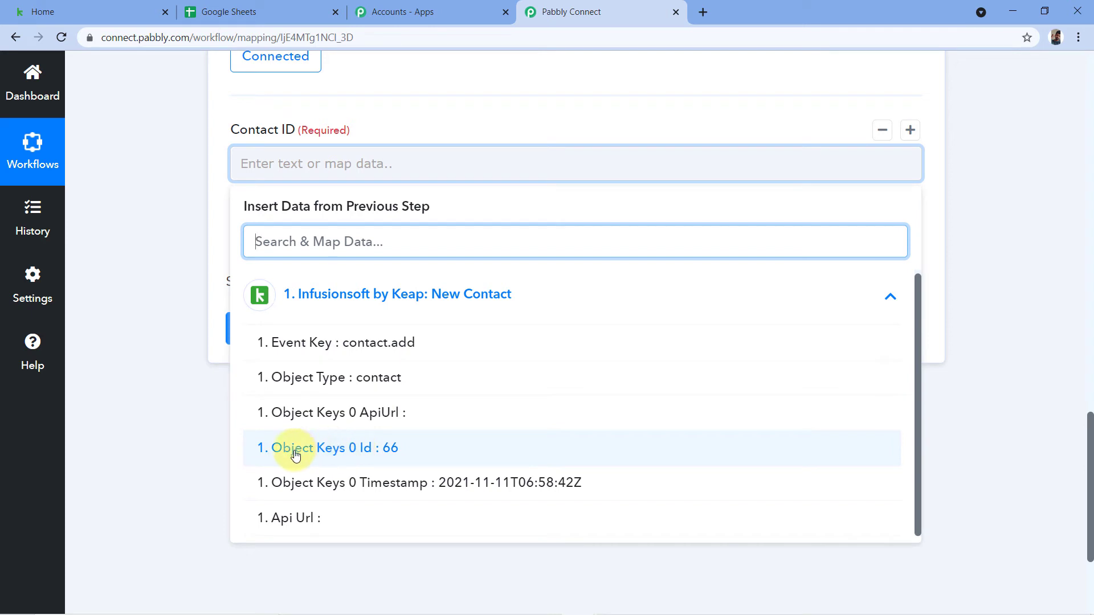
pyautogui.click(373, 451)
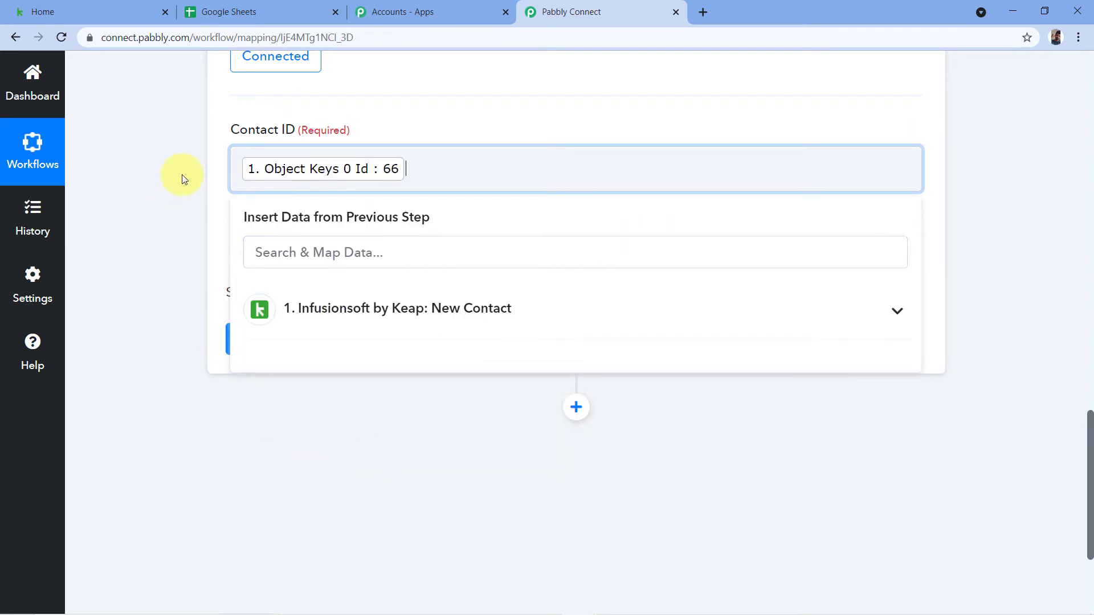
pyautogui.click(217, 178)
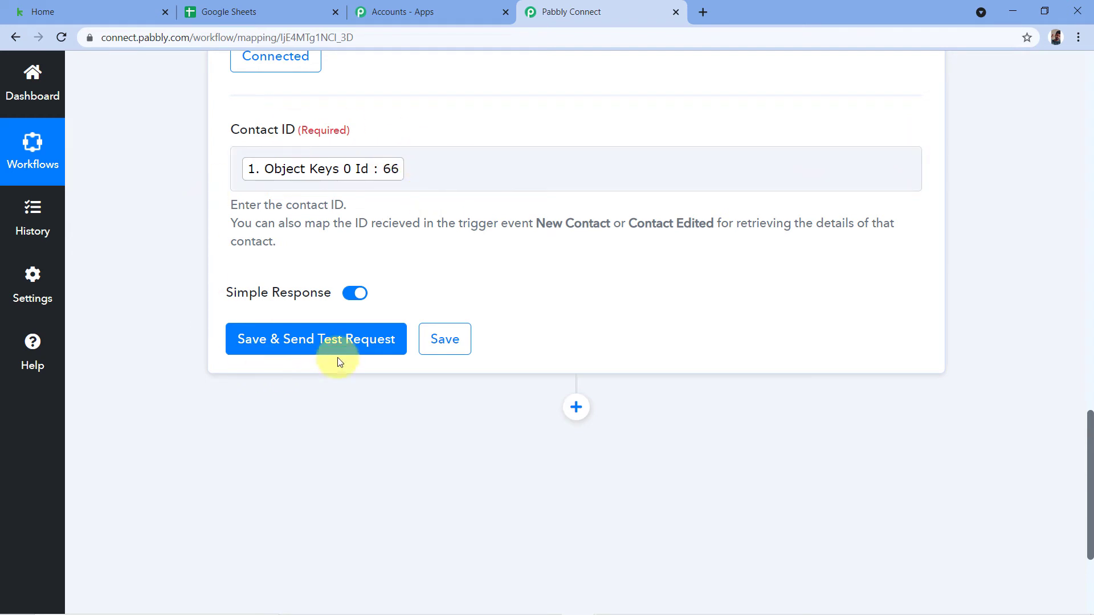
pyautogui.click(317, 352)
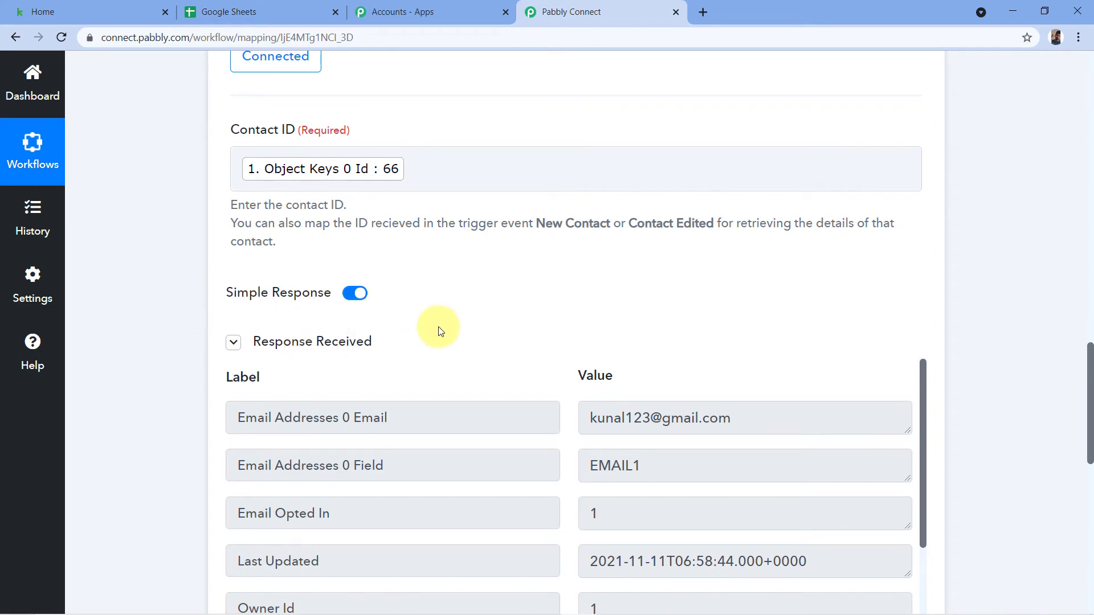
pyautogui.scroll(-3, 436, 308)
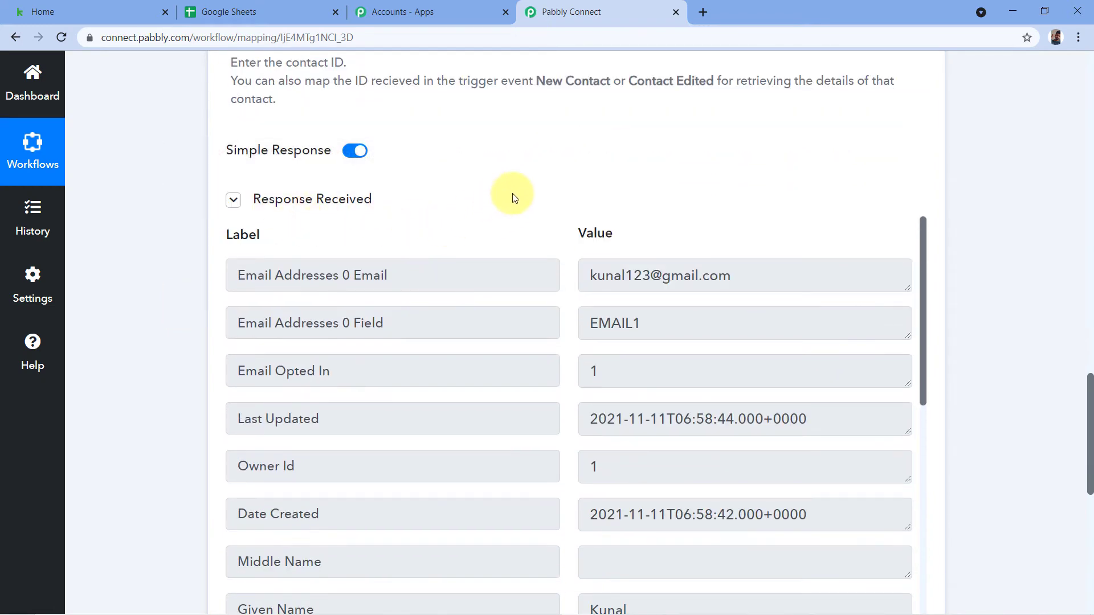
# Compare the email, given name, phone number, company name and family name in the Retrieve a Contact response with the new lead in Keap.
pyautogui.scroll(-3, 490, 211)
pyautogui.scroll(-5, 570, 210)
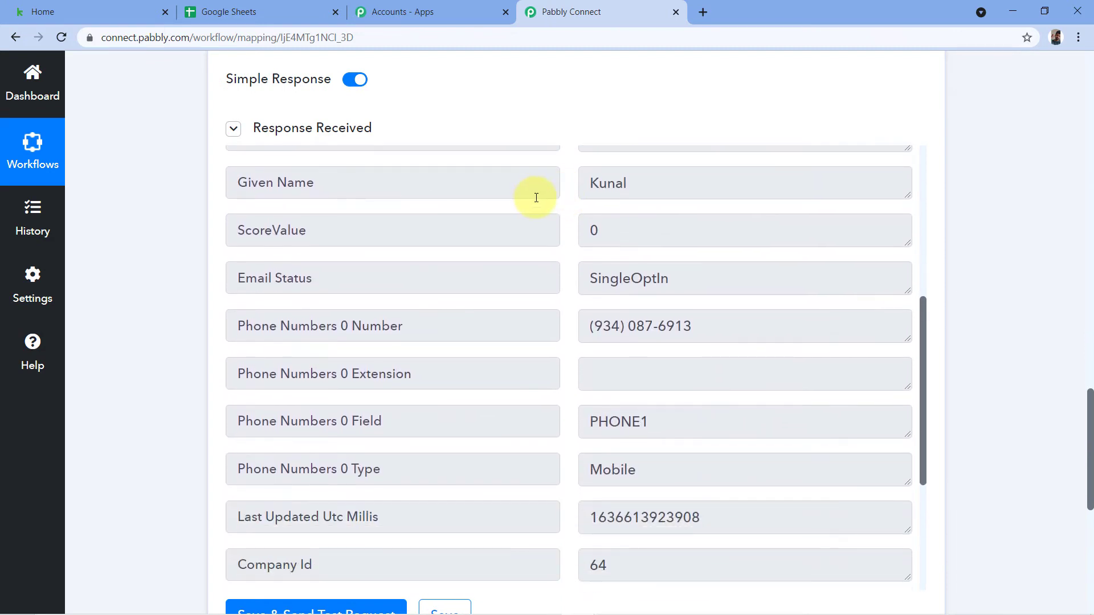
pyautogui.scroll(6, 536, 198)
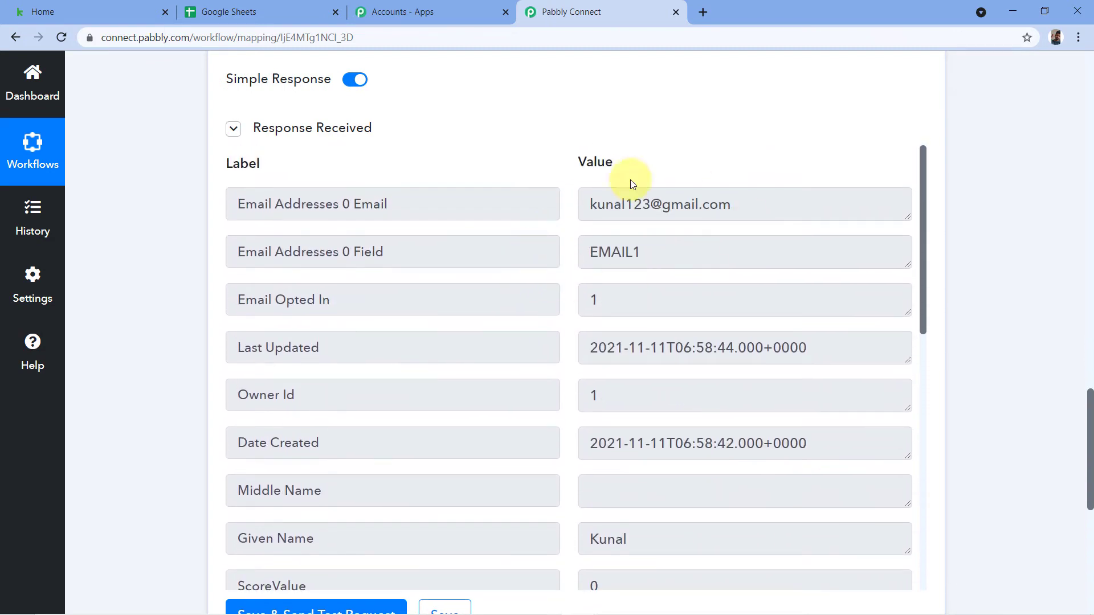
pyautogui.click(47, 10)
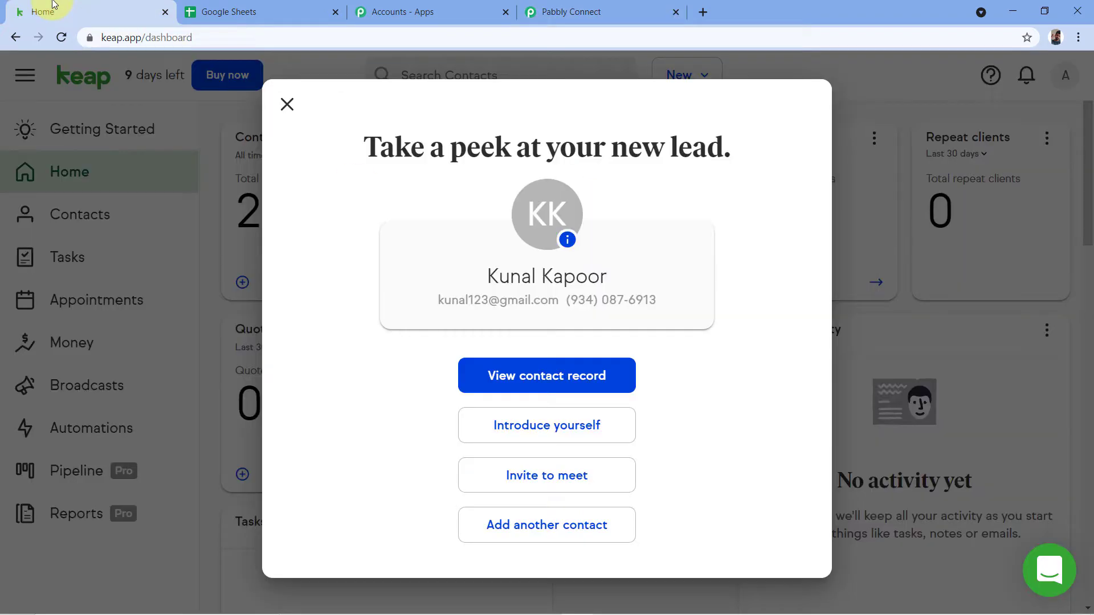
pyautogui.click(634, 11)
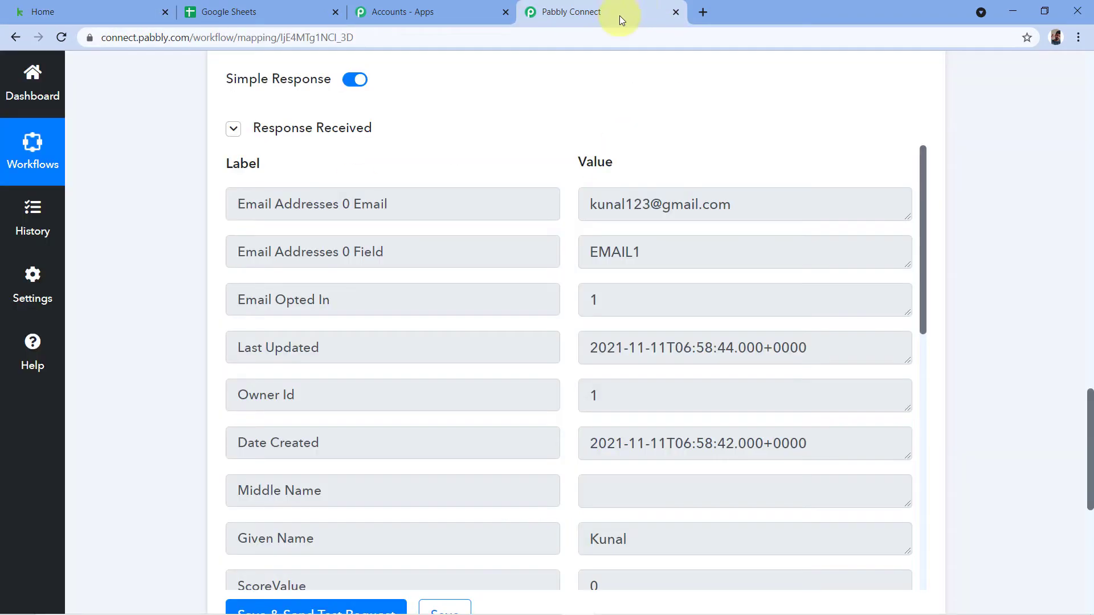
pyautogui.moveTo(586, 206); pyautogui.dragTo(752, 205)
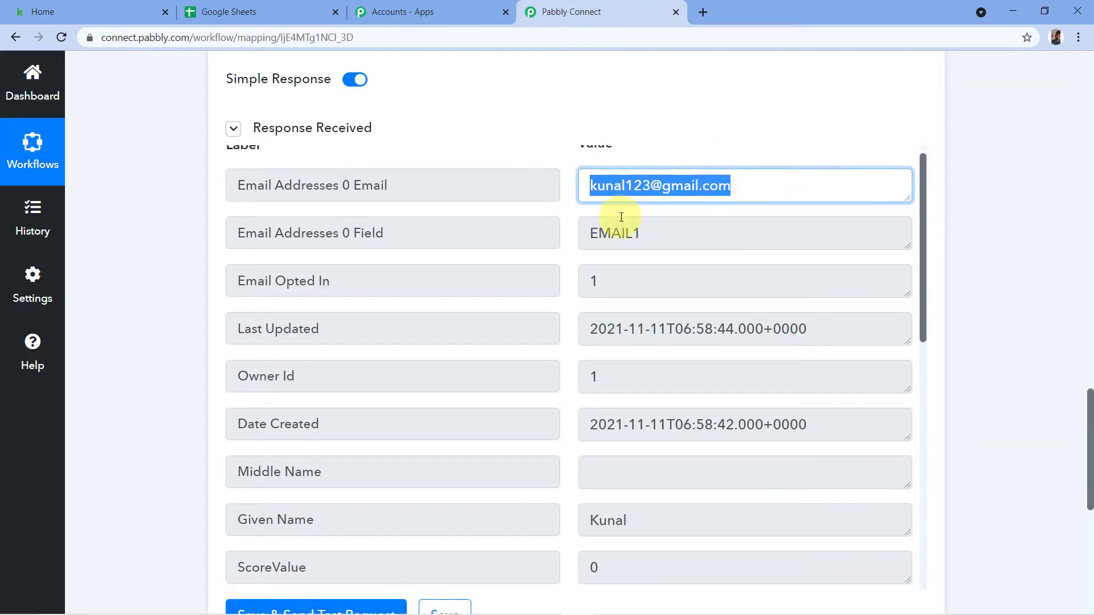
pyautogui.scroll(-5, 623, 242)
pyautogui.scroll(-1, 542, 215)
pyautogui.scroll(1, 538, 222)
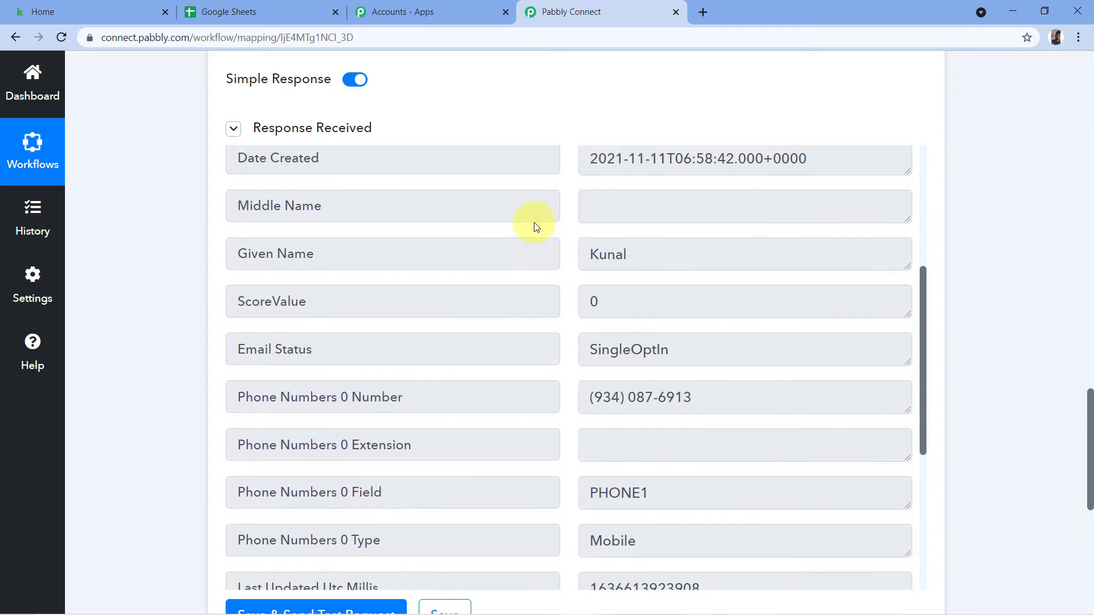
pyautogui.moveTo(655, 254); pyautogui.dragTo(592, 255)
pyautogui.click(572, 244)
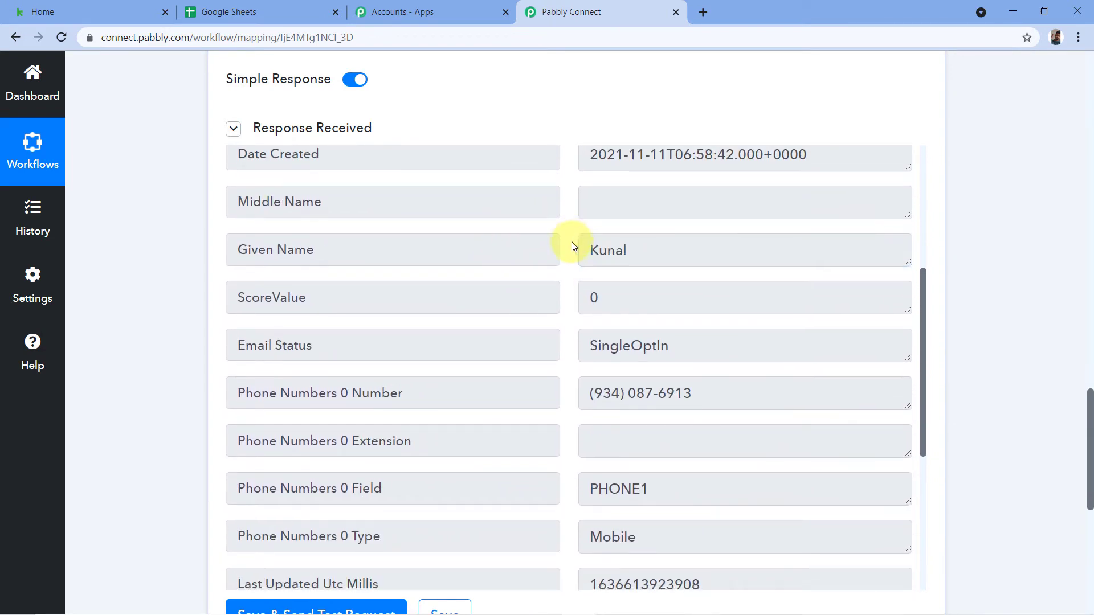
pyautogui.scroll(-3, 572, 244)
pyautogui.moveTo(701, 254); pyautogui.dragTo(604, 253)
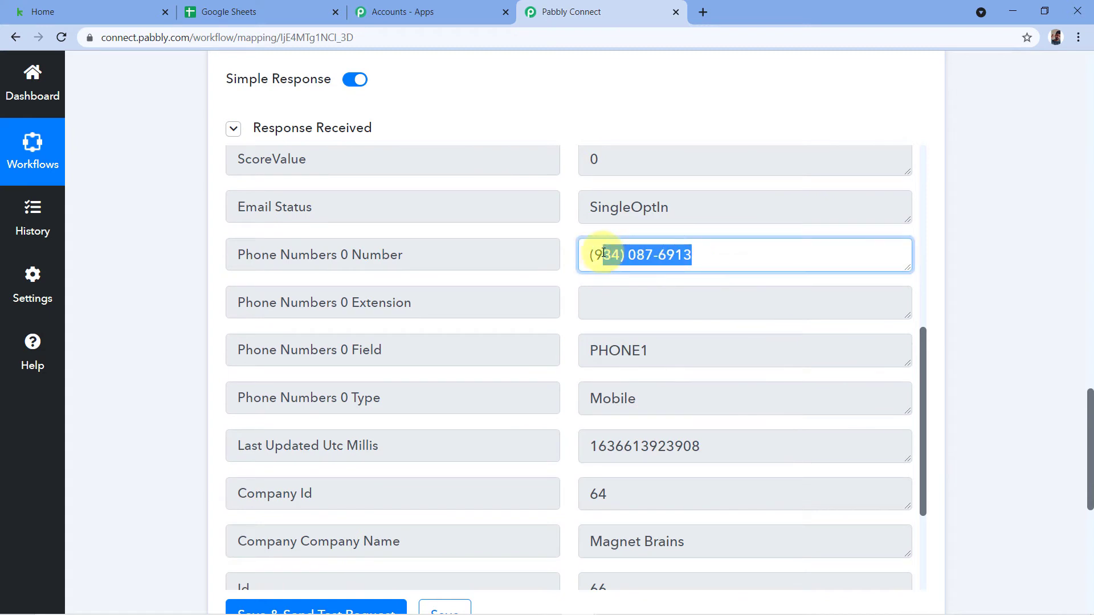
pyautogui.scroll(-3, 568, 255)
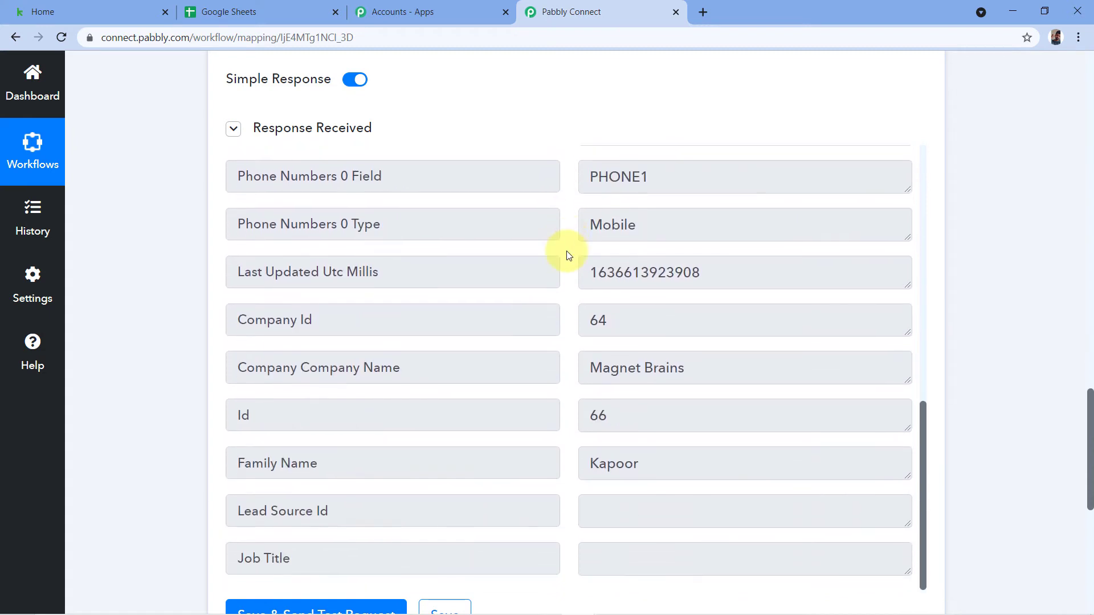
pyautogui.moveTo(692, 368); pyautogui.dragTo(582, 362)
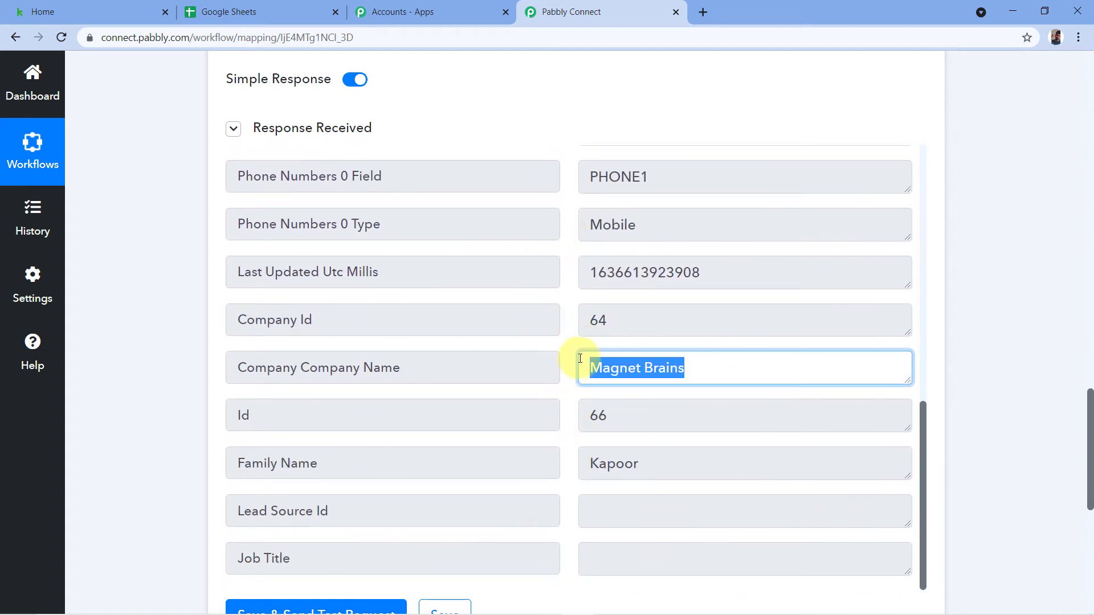
pyautogui.moveTo(639, 464); pyautogui.dragTo(564, 439)
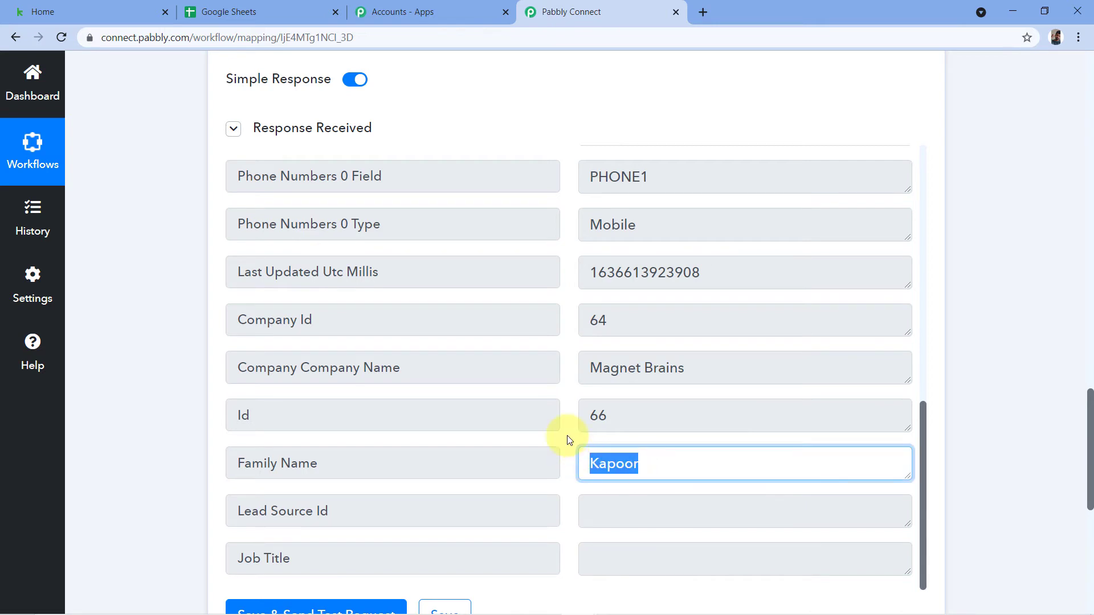
pyautogui.scroll(-2, 566, 435)
pyautogui.scroll(3, 570, 412)
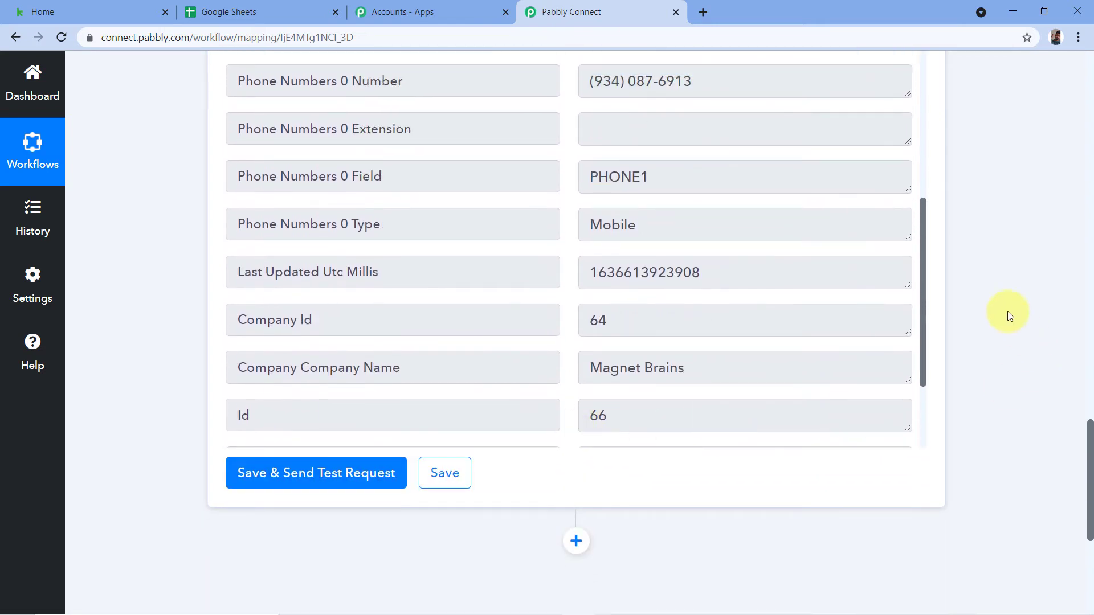
pyautogui.scroll(1, 1022, 371)
pyautogui.scroll(3, 1021, 371)
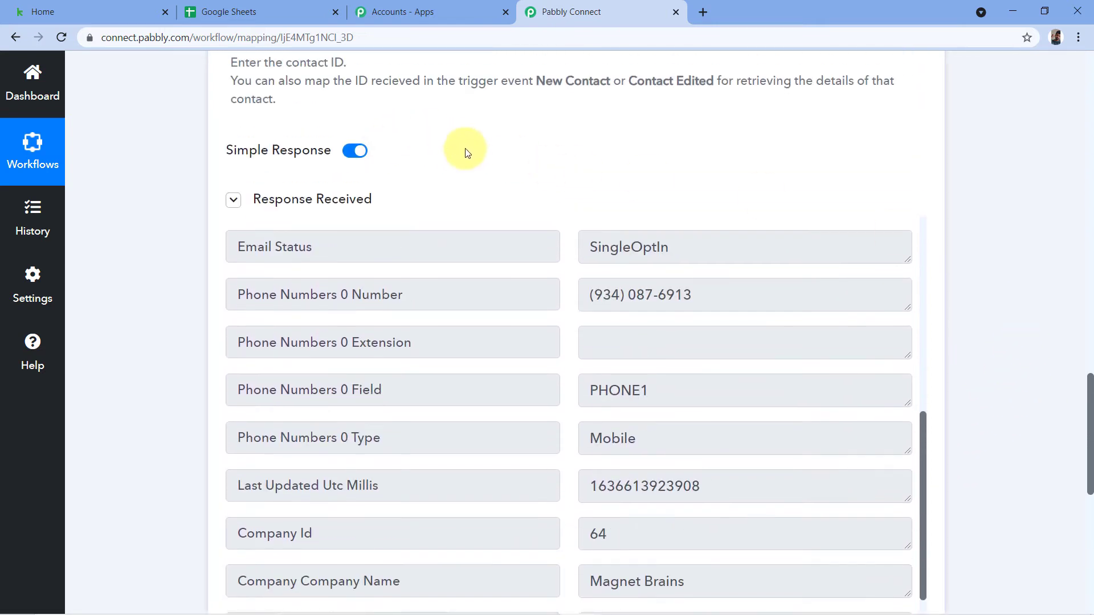
pyautogui.click(80, 12)
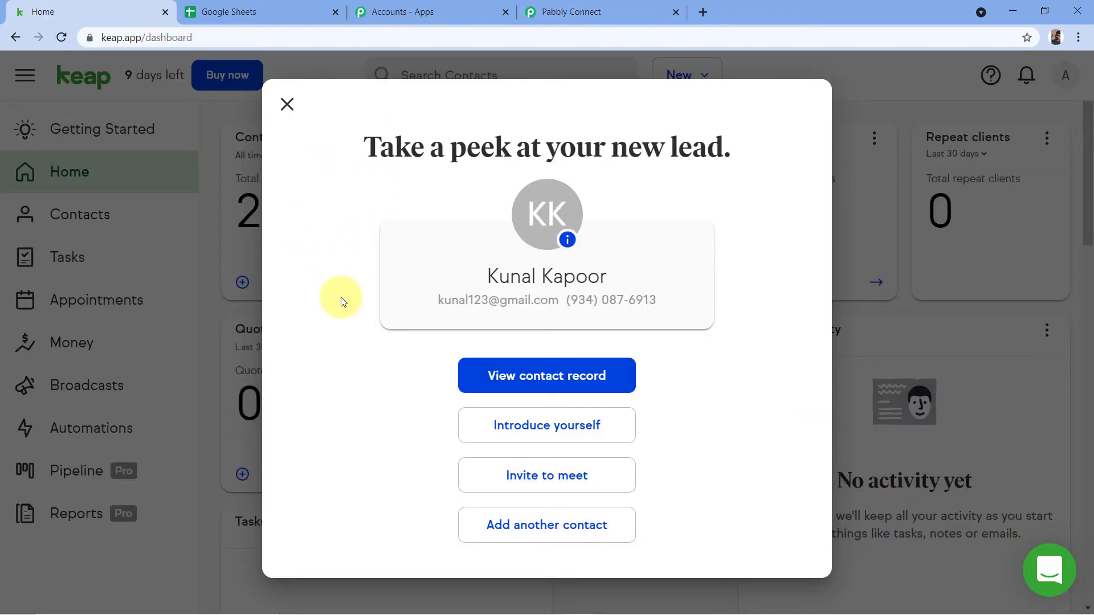
pyautogui.click(647, 10)
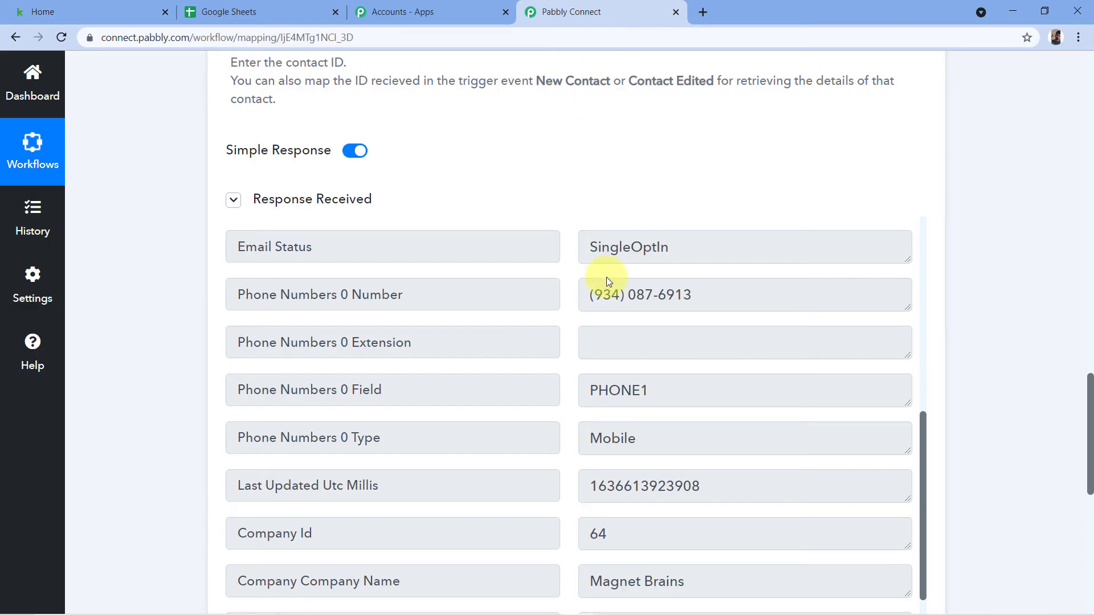
# Examine the Date Created field in the Retrieve a Contact response, including the date portion of its timestamp.
pyautogui.scroll(2, 567, 311)
pyautogui.scroll(7, 568, 316)
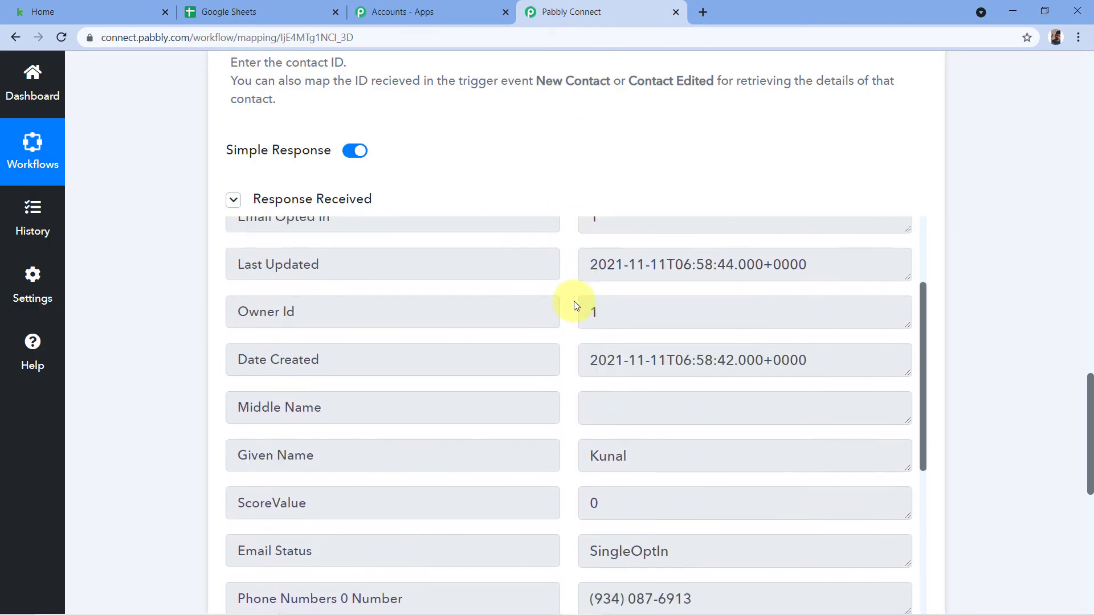
pyautogui.scroll(-3, 570, 320)
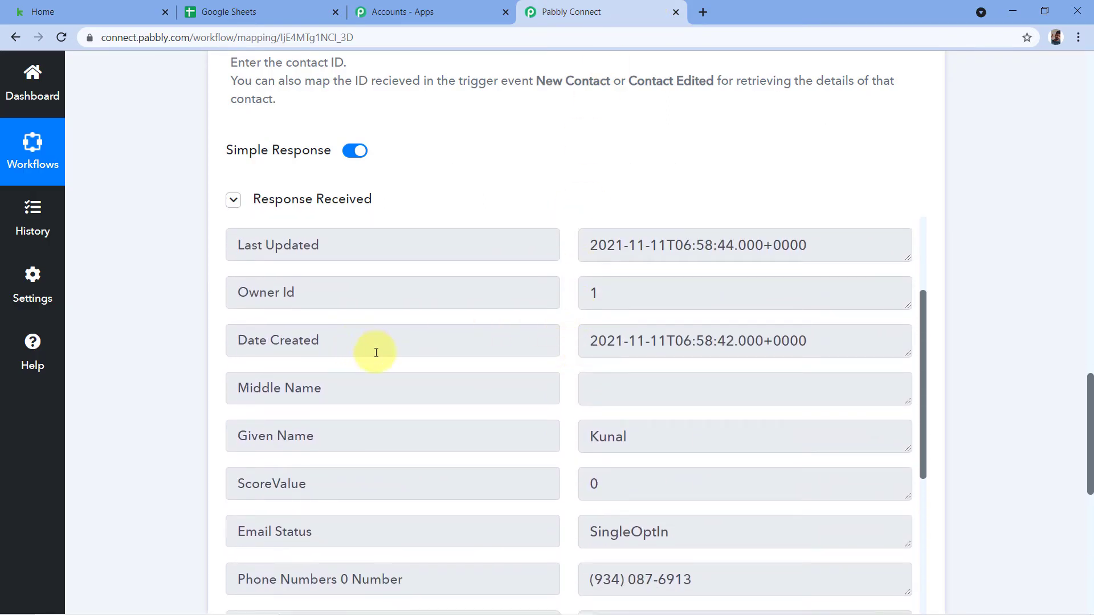
pyautogui.click(593, 343)
pyautogui.moveTo(591, 341); pyautogui.dragTo(834, 351)
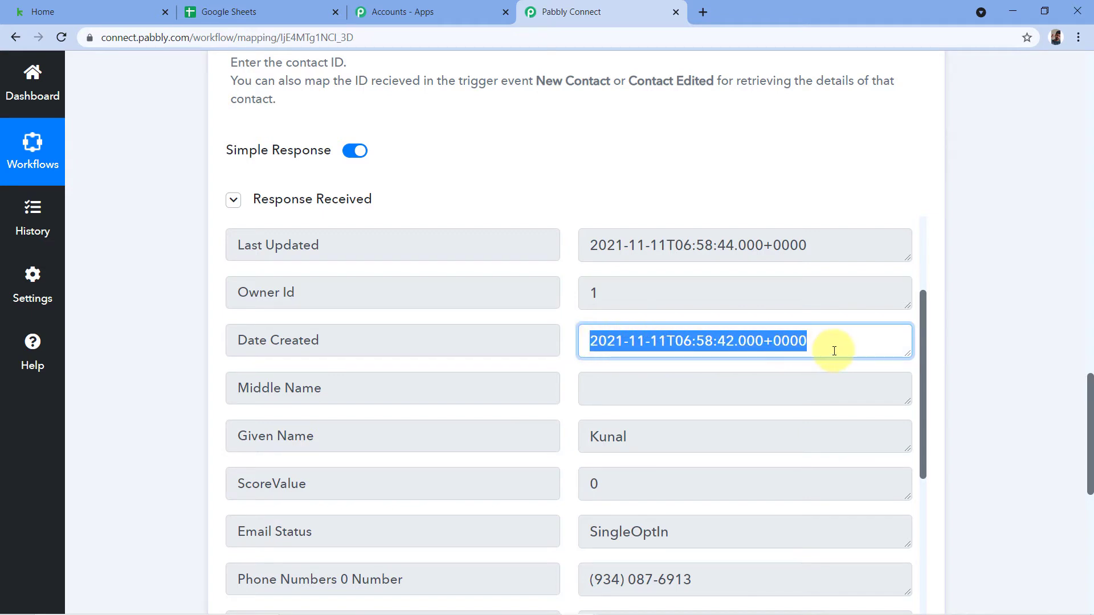
pyautogui.click(834, 351)
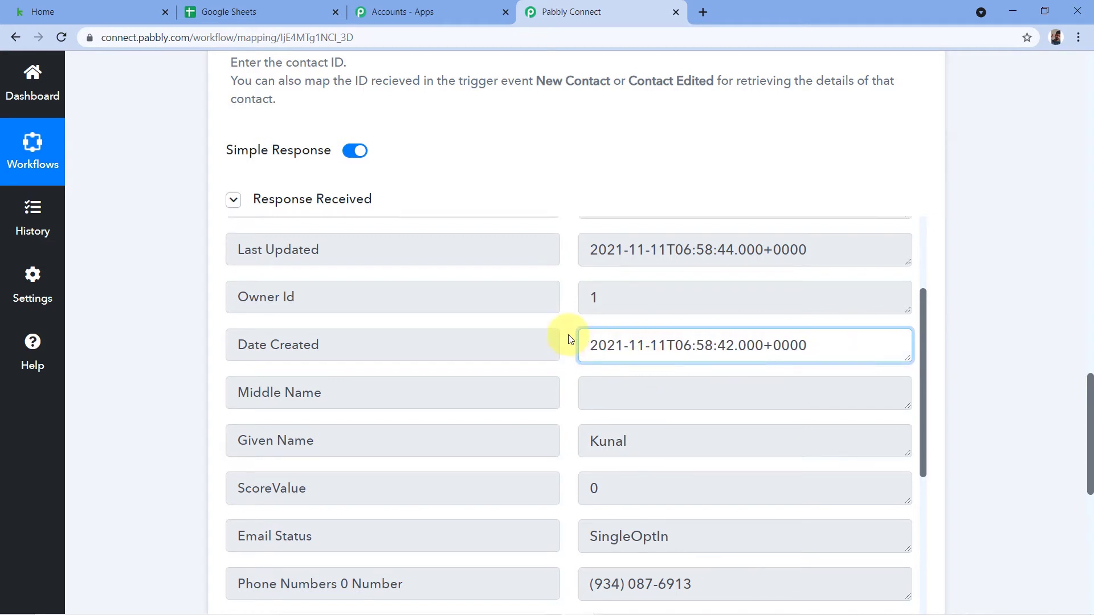
pyautogui.scroll(3, 562, 337)
pyautogui.scroll(-2, 547, 149)
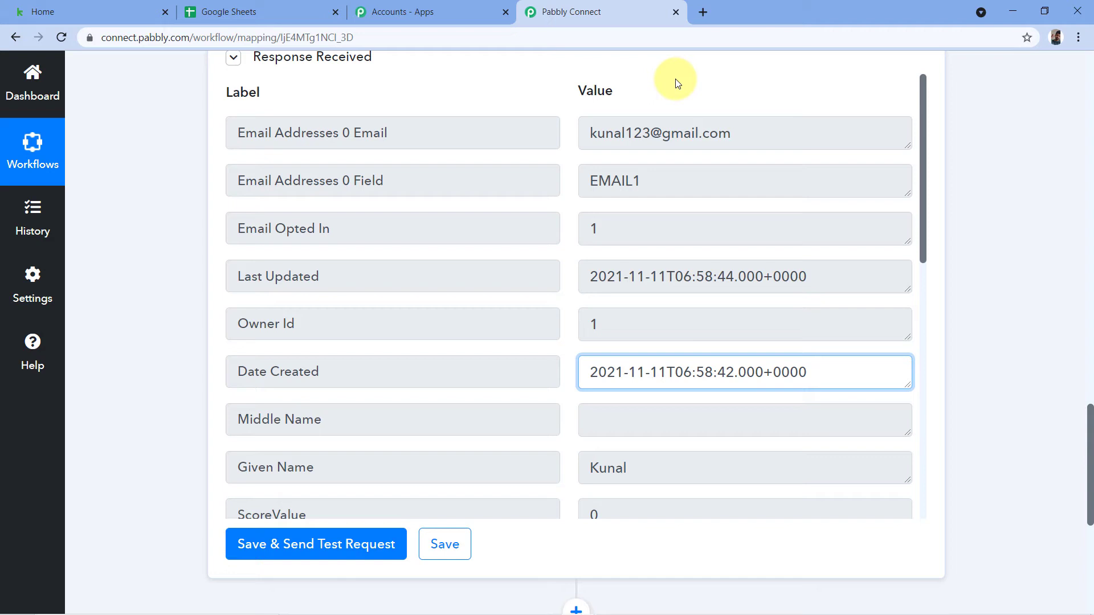
pyautogui.click(677, 83)
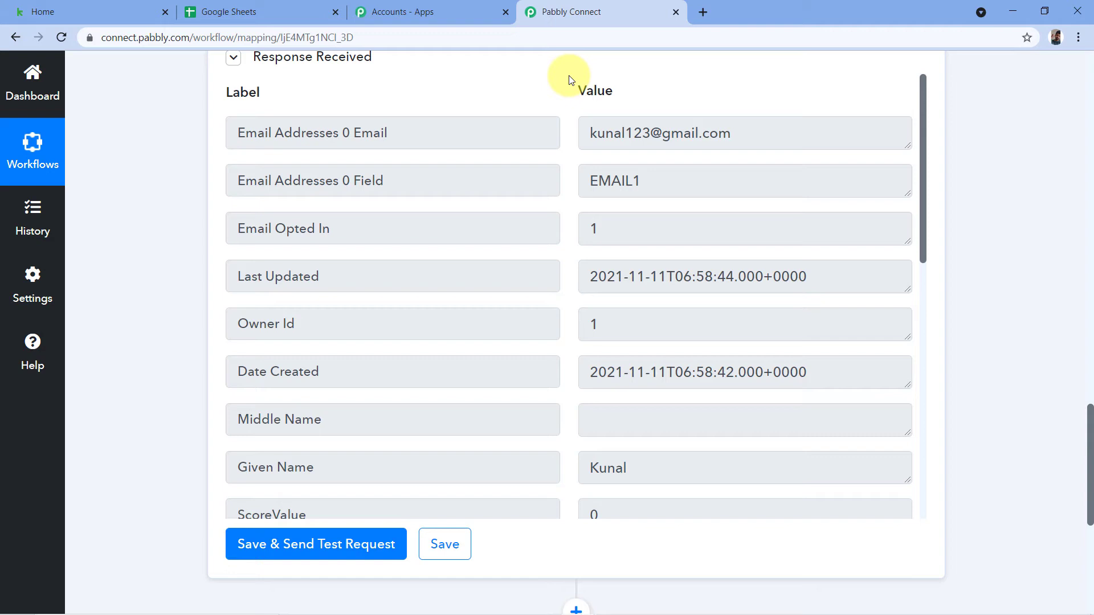
pyautogui.scroll(-3, 607, 146)
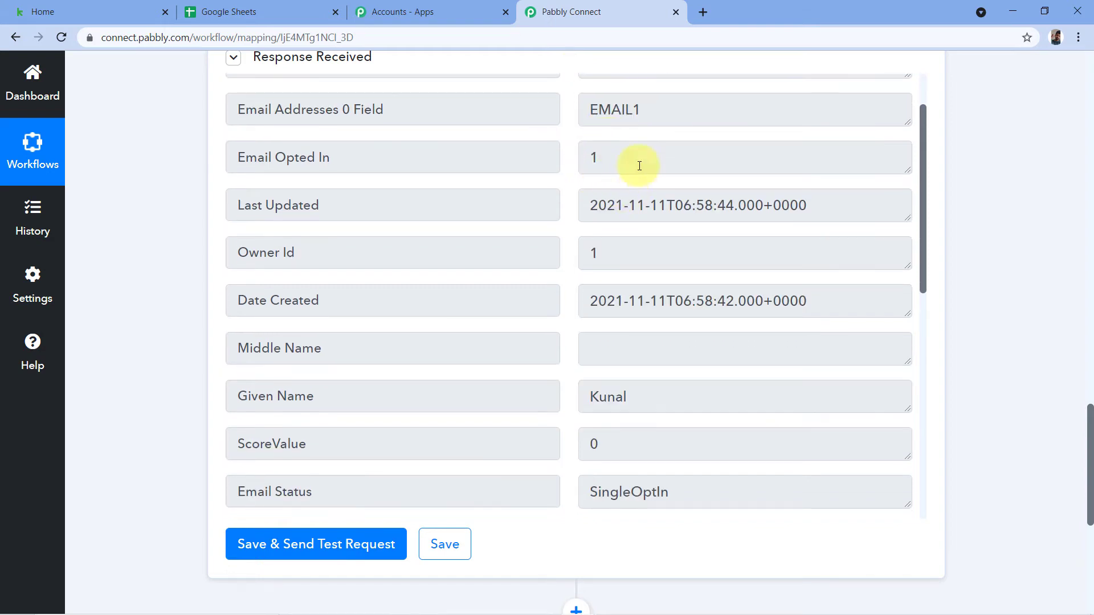
pyautogui.moveTo(349, 226); pyautogui.dragTo(229, 228)
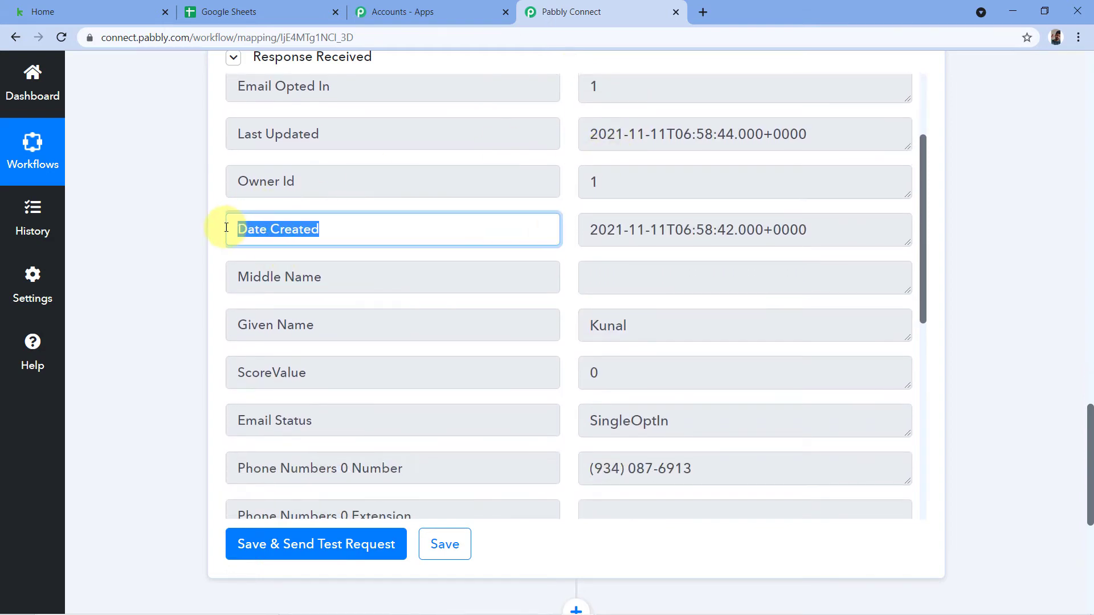
pyautogui.click(347, 232)
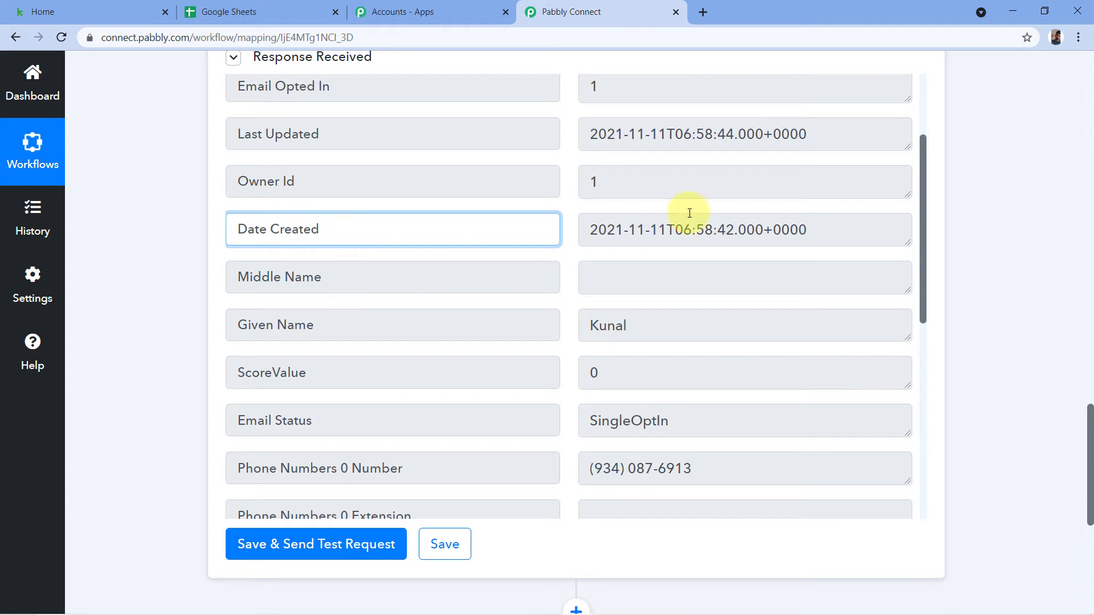
pyautogui.click(591, 231)
pyautogui.moveTo(589, 231); pyautogui.dragTo(803, 230)
pyautogui.click(809, 230)
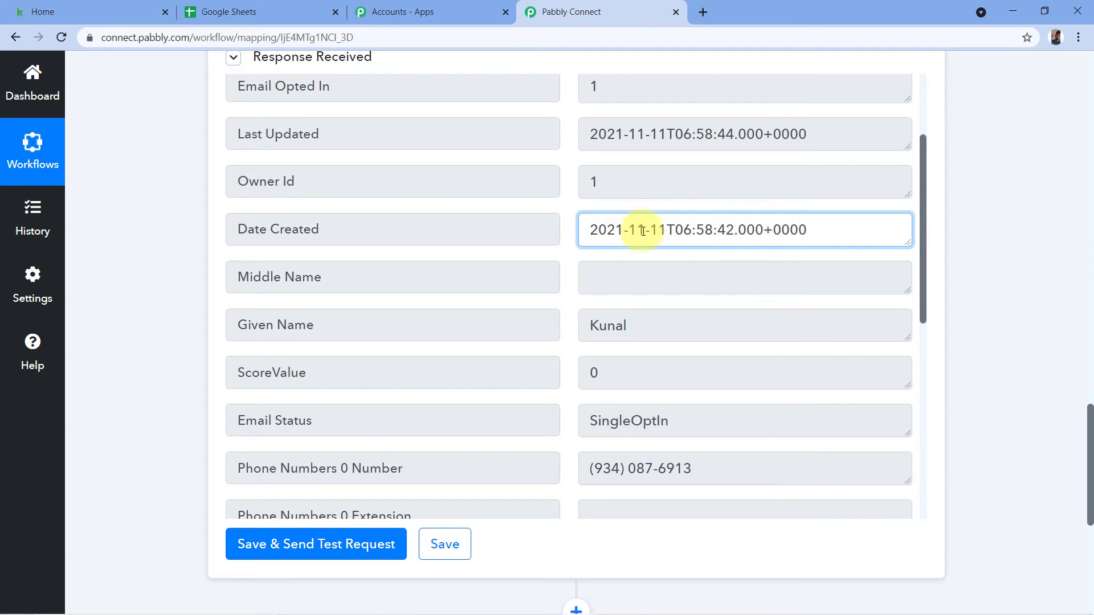
pyautogui.moveTo(593, 229); pyautogui.dragTo(798, 230)
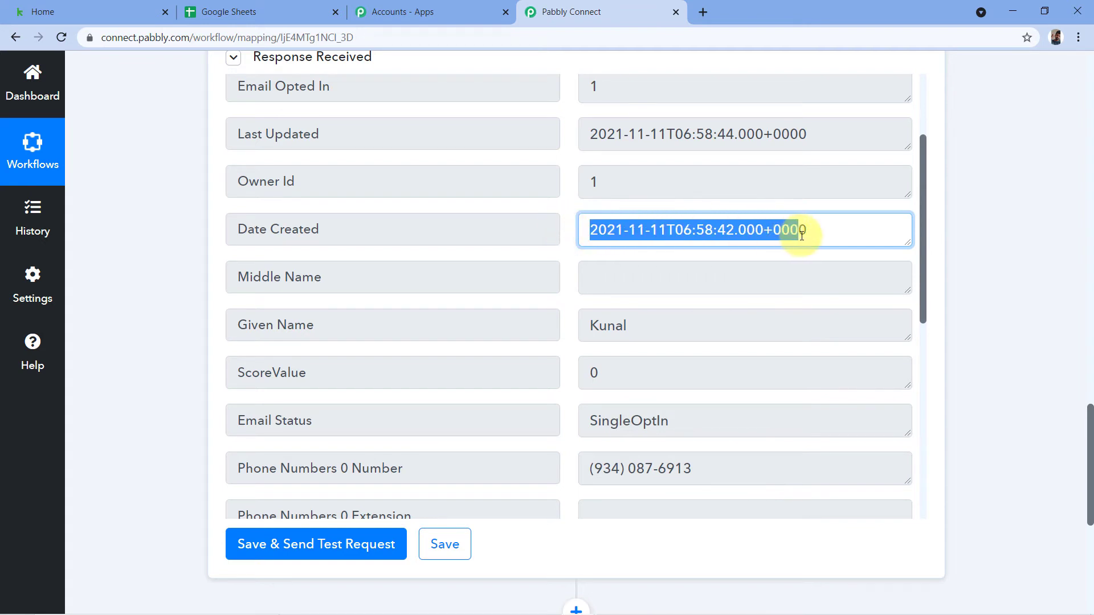
pyautogui.click(828, 234)
pyautogui.moveTo(665, 228); pyautogui.dragTo(584, 225)
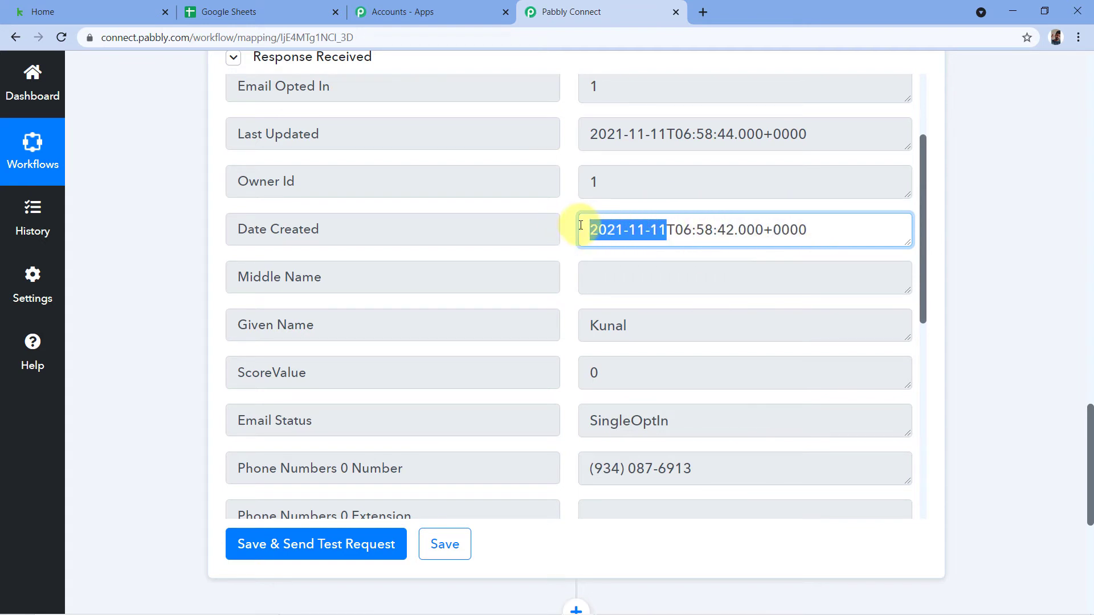
pyautogui.click(567, 221)
# Add an action step after Retrieve a Contact and choose Date/Time Formatter by Pabbly as its app, searching for "Date".
pyautogui.scroll(-6, 992, 206)
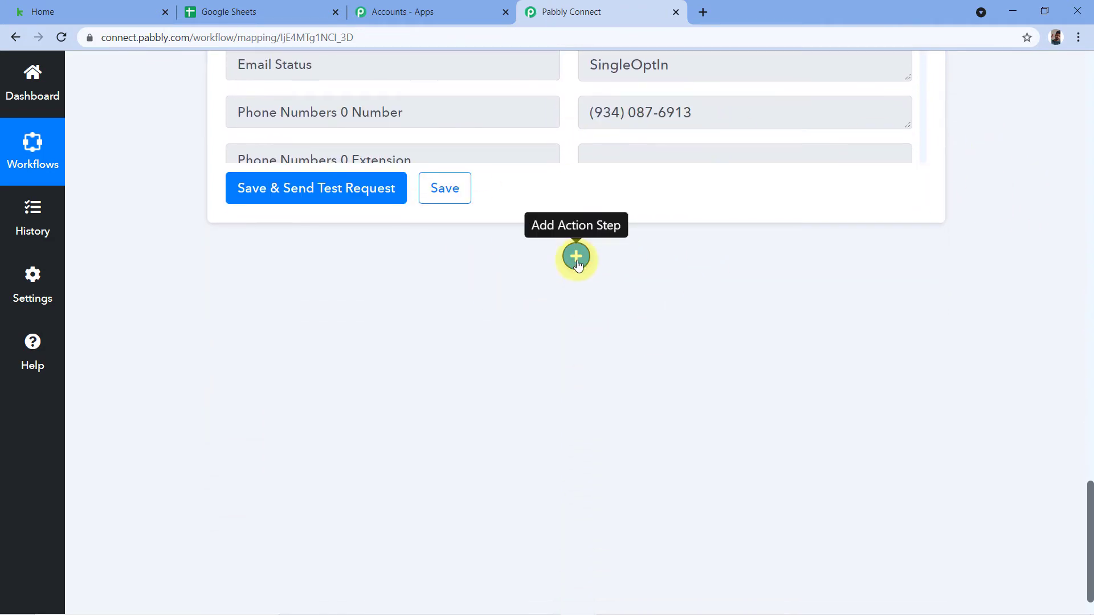
pyautogui.click(576, 255)
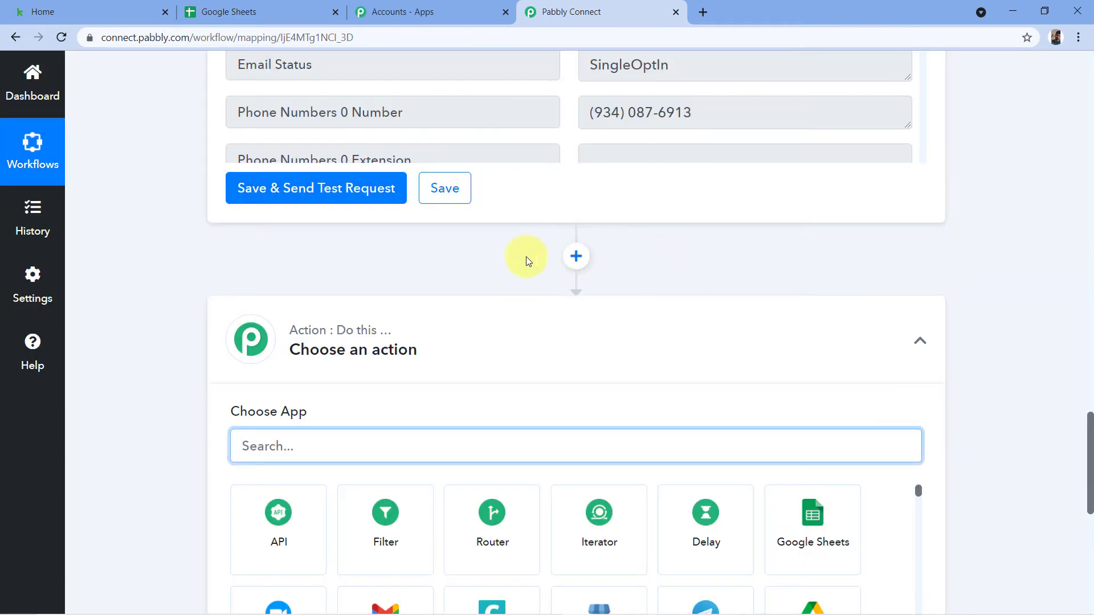
pyautogui.scroll(-2, 686, 256)
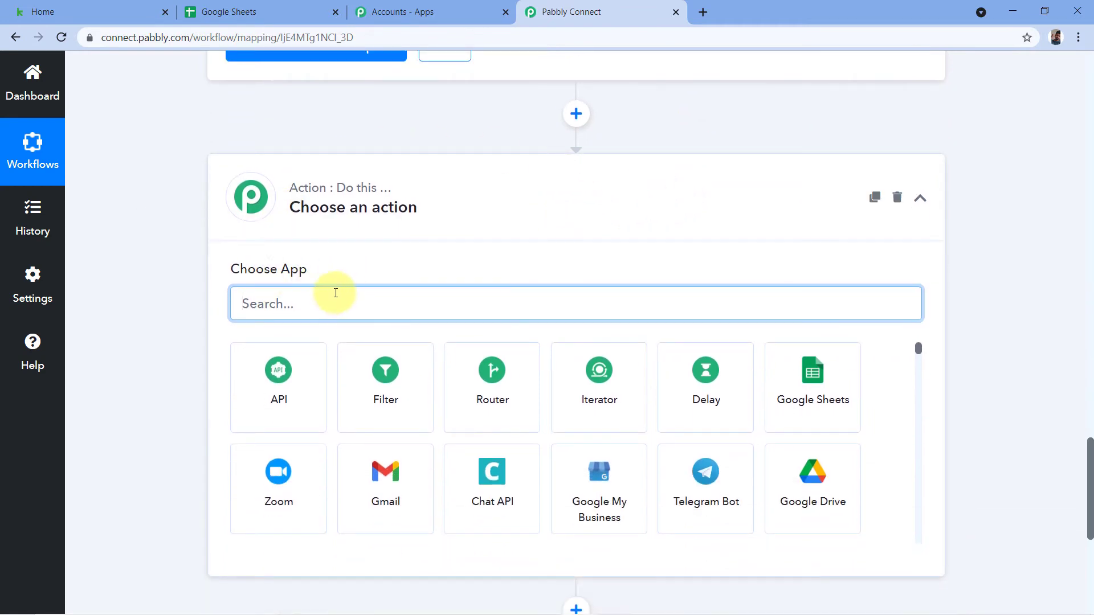
pyautogui.write('Date')
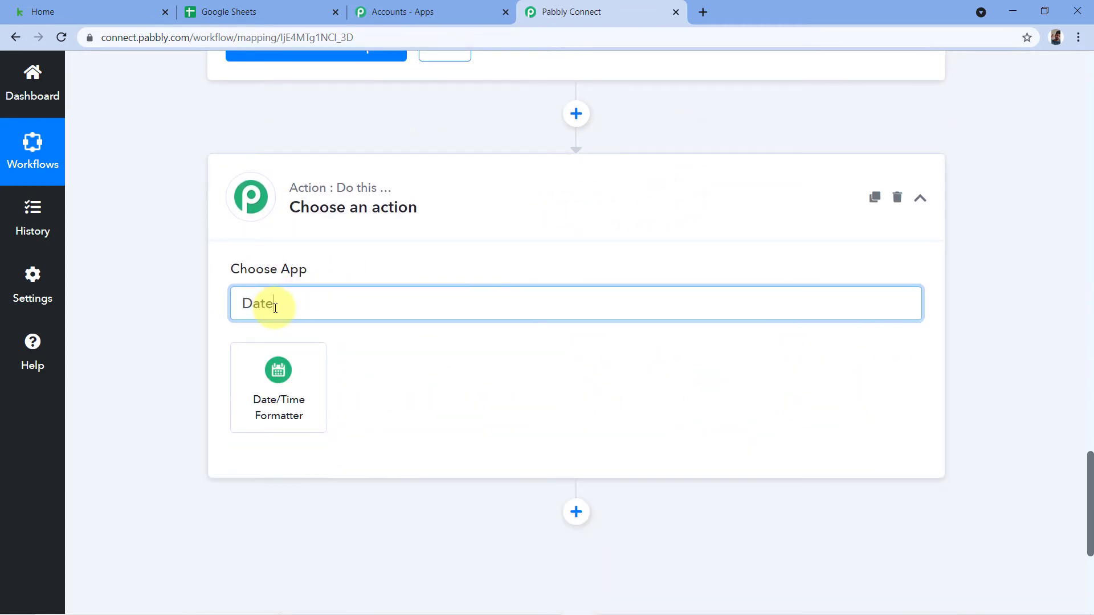
pyautogui.click(267, 391)
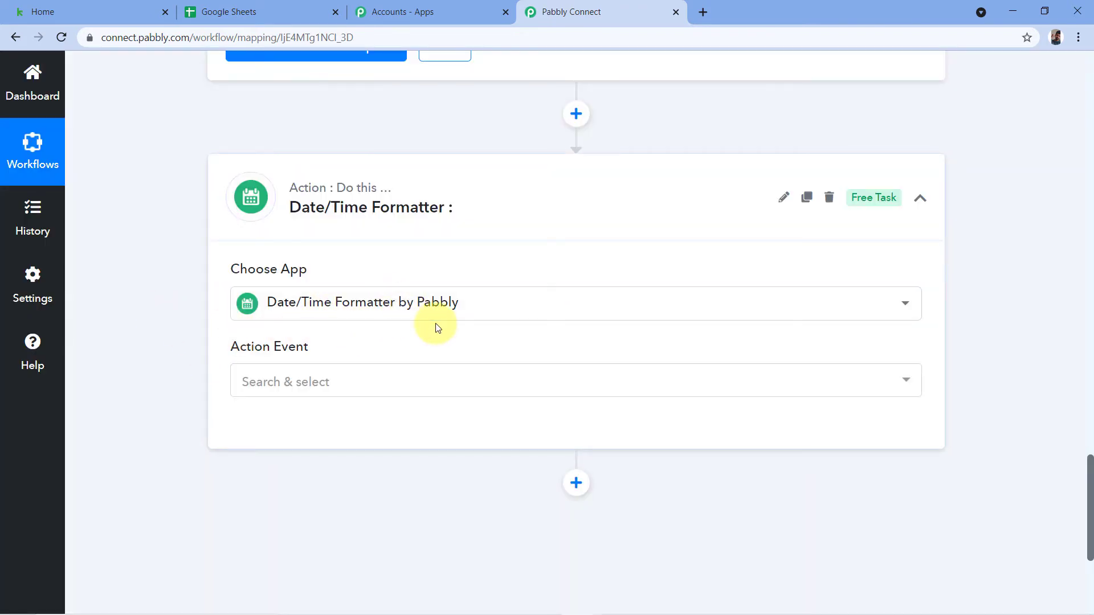
# Recheck the full Date Created timestamp in the Retrieve a Contact response as the source for the Date/Time Formatter.
pyautogui.scroll(8, 689, 249)
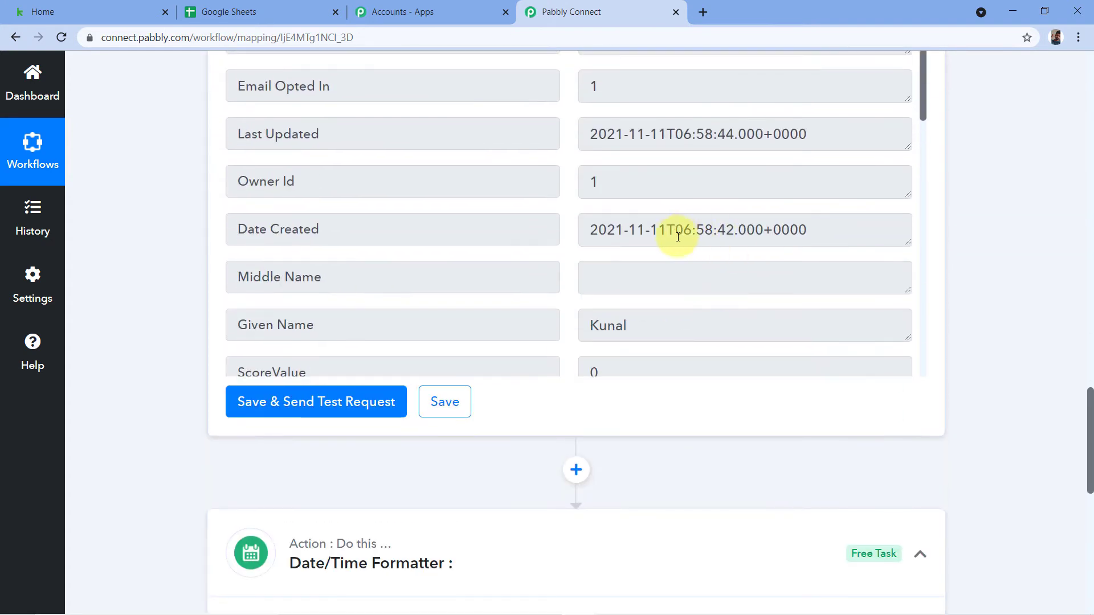
pyautogui.moveTo(836, 238); pyautogui.dragTo(589, 232)
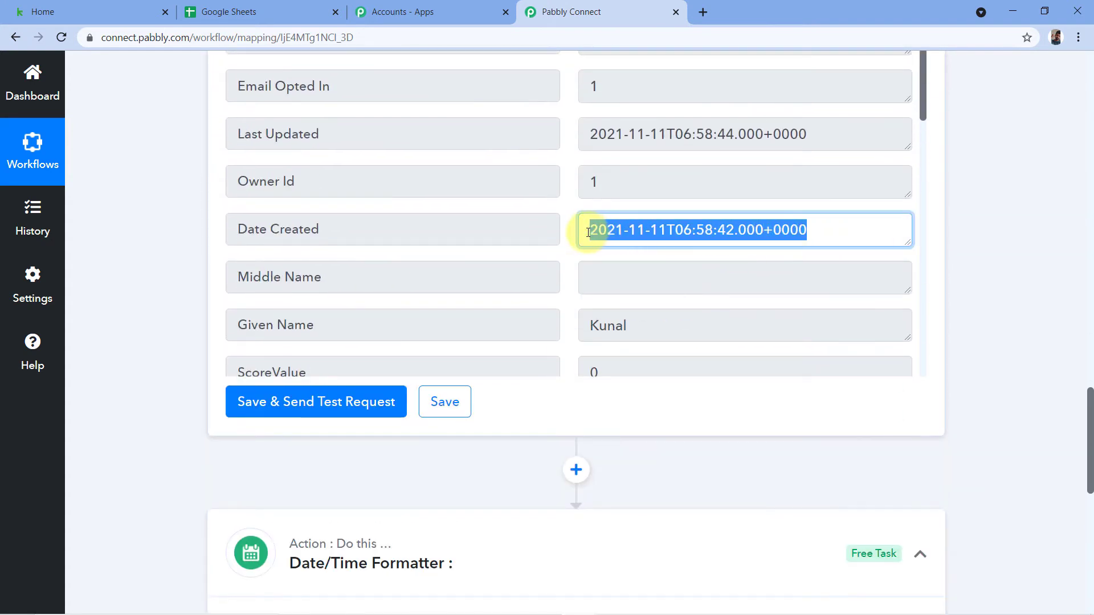
pyautogui.click(569, 215)
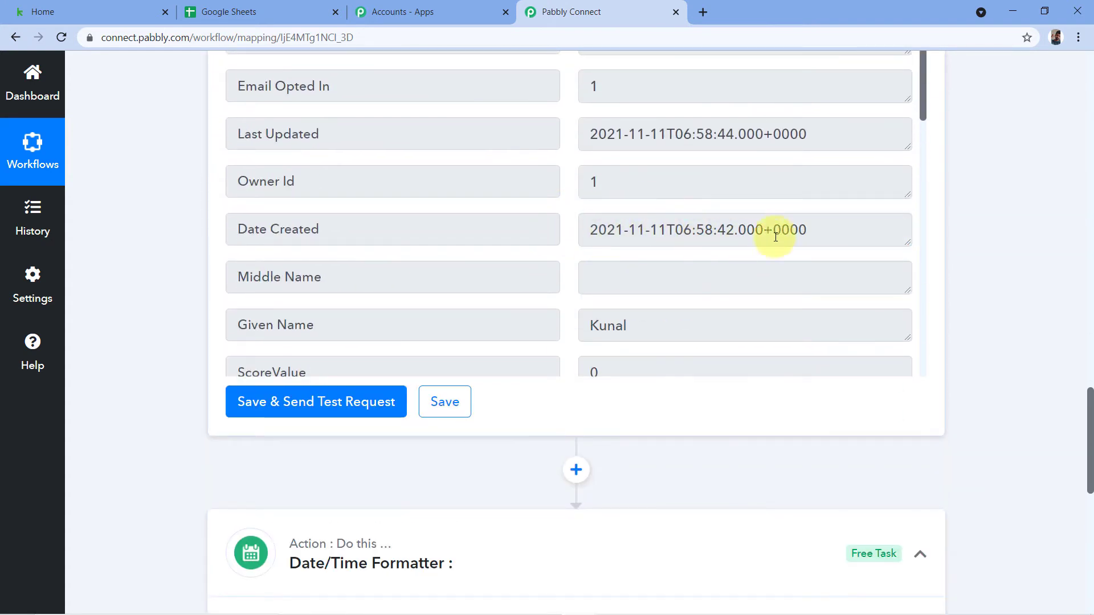
# Set the Date/Time Formatter's action event to Format Date Only and connect the step.
pyautogui.scroll(-8, 940, 225)
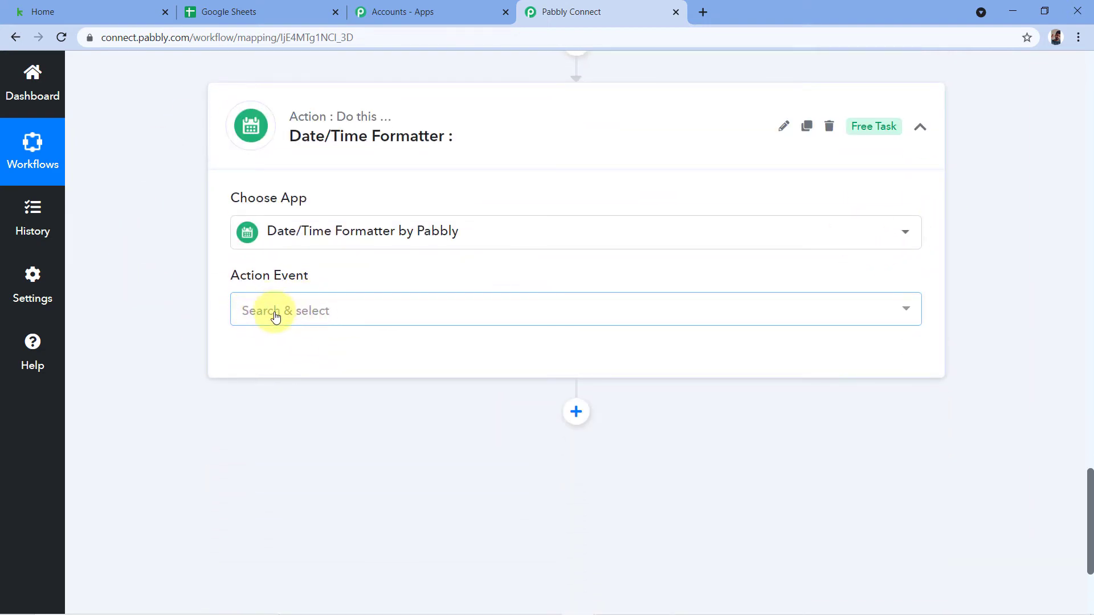
pyautogui.click(294, 317)
pyautogui.scroll(-1, 354, 325)
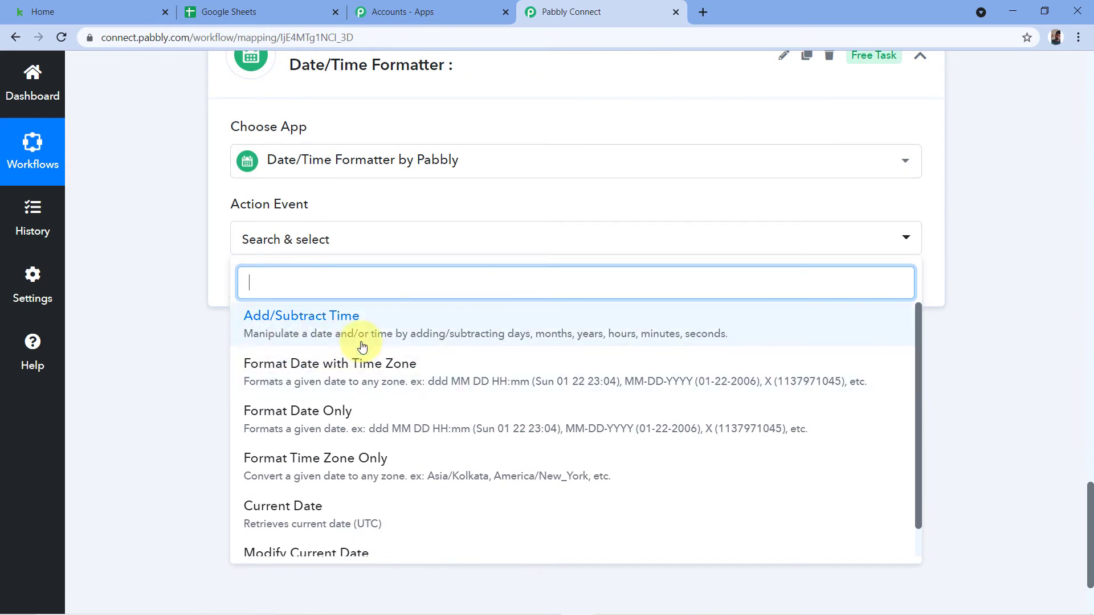
pyautogui.scroll(-1, 362, 347)
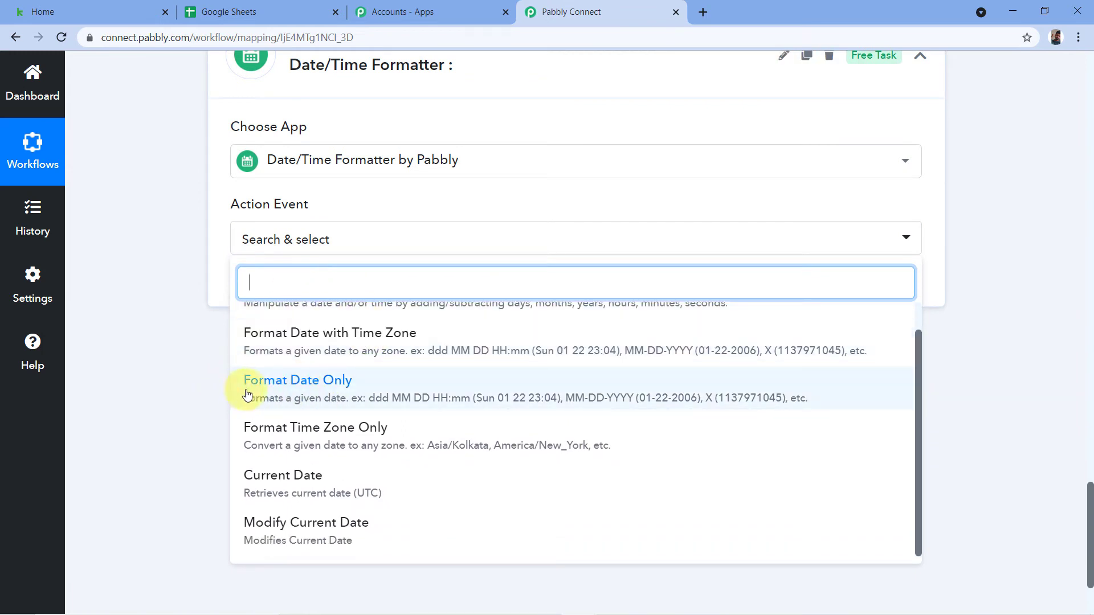
pyautogui.click(378, 388)
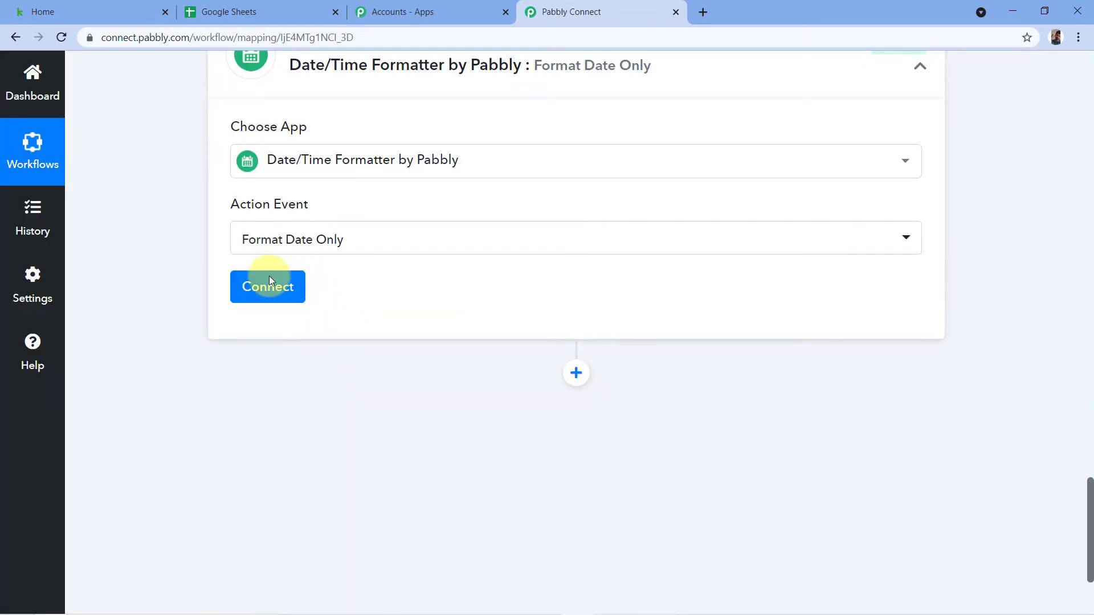
pyautogui.click(256, 291)
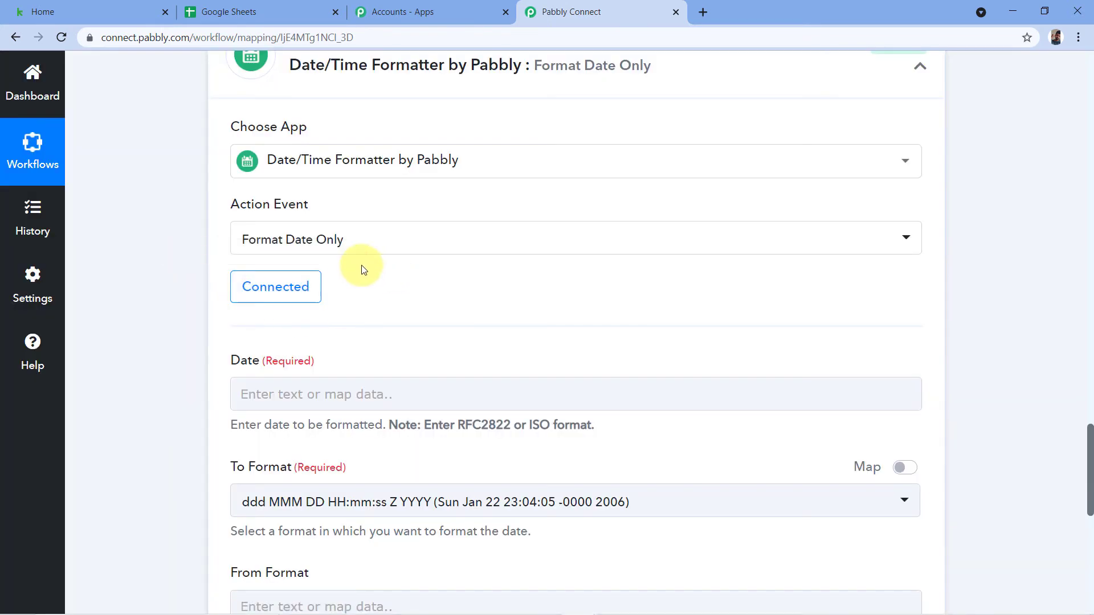
pyautogui.scroll(-2, 460, 272)
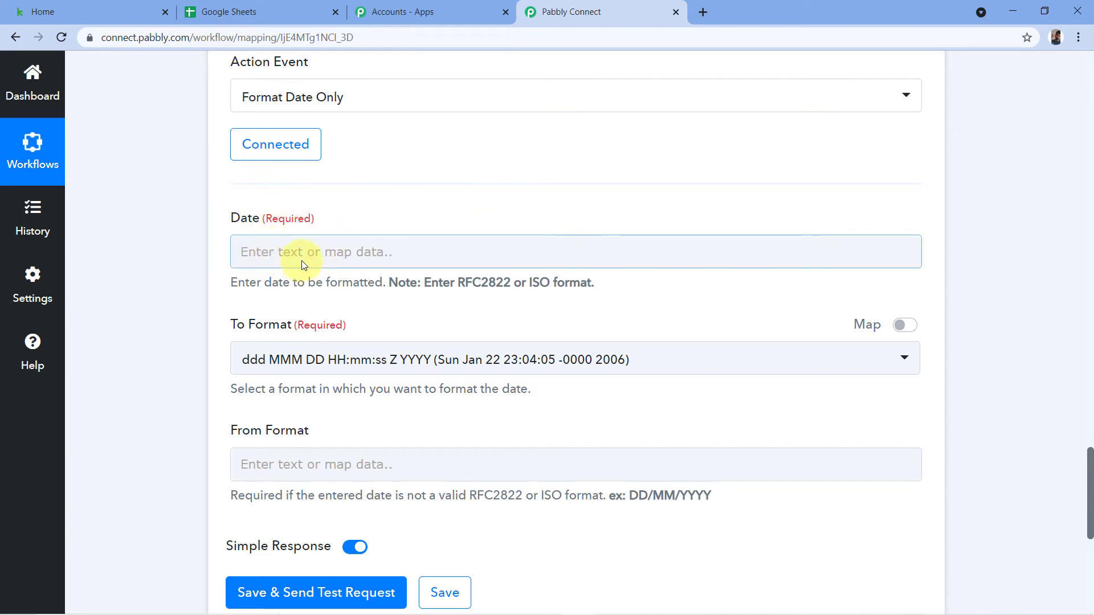
# Check the Date Created label and its full timestamp in the Retrieve a Contact response as the date input for Format Date Only.
pyautogui.scroll(10, 307, 252)
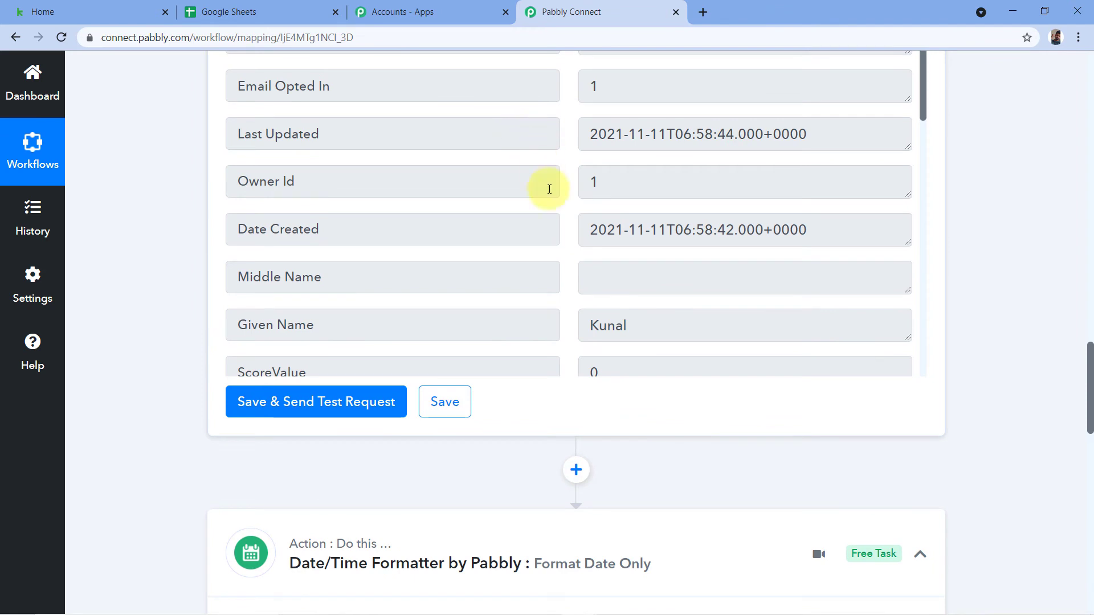
pyautogui.click(340, 234)
pyautogui.moveTo(322, 231); pyautogui.dragTo(275, 244)
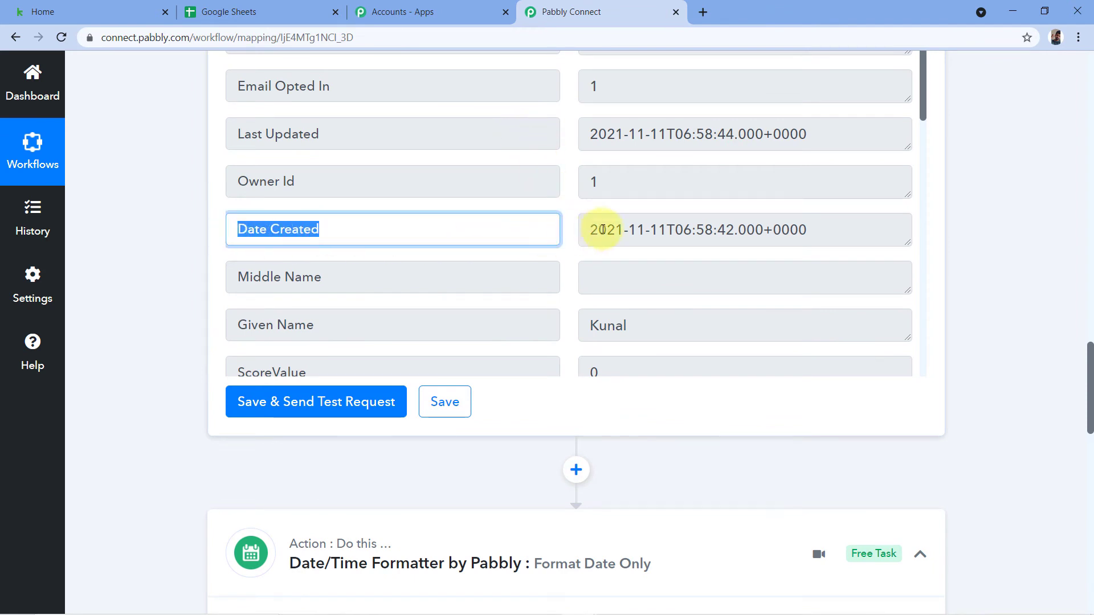
pyautogui.moveTo(582, 230); pyautogui.dragTo(825, 232)
pyautogui.click(874, 232)
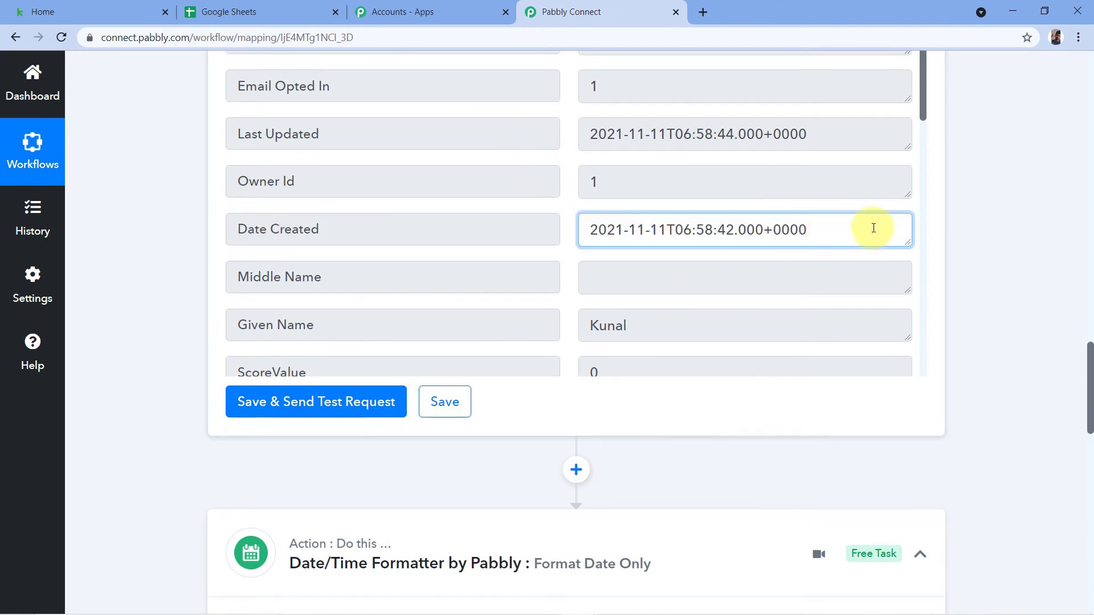
pyautogui.scroll(-10, 989, 227)
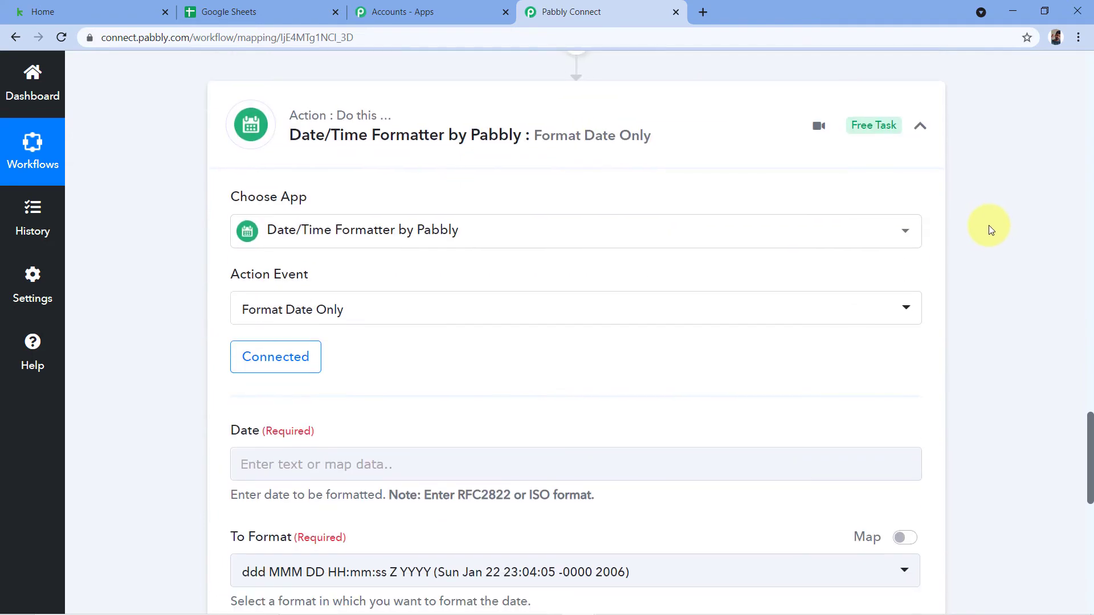
# Map Date Created from the Retrieve a Contact step into the formatter's required Date field.
pyautogui.click(255, 337)
pyautogui.click(283, 320)
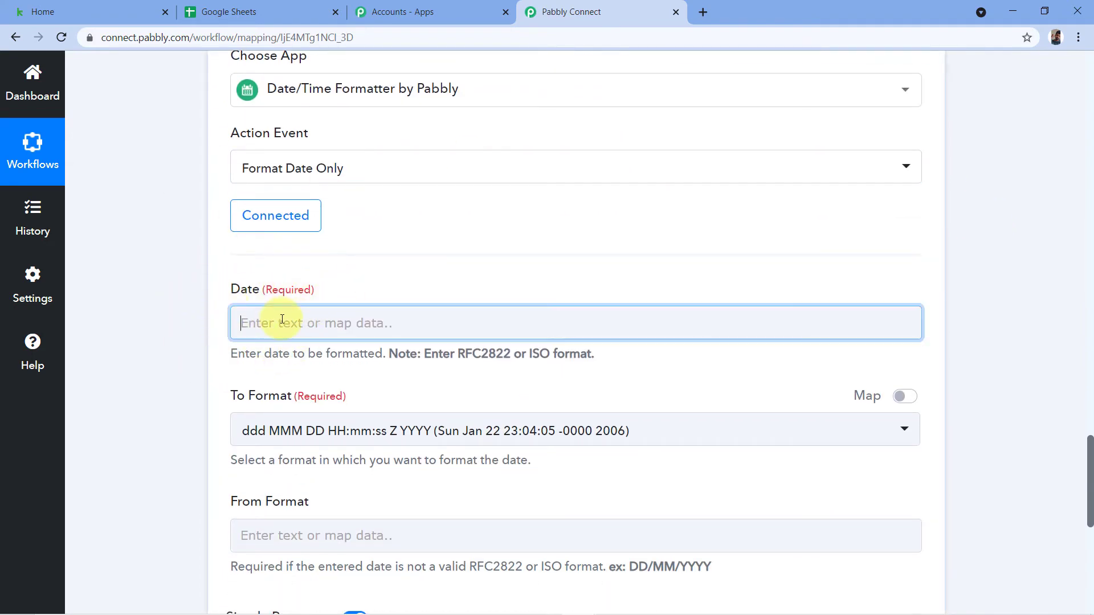
pyautogui.scroll(-2, 357, 283)
pyautogui.click(326, 256)
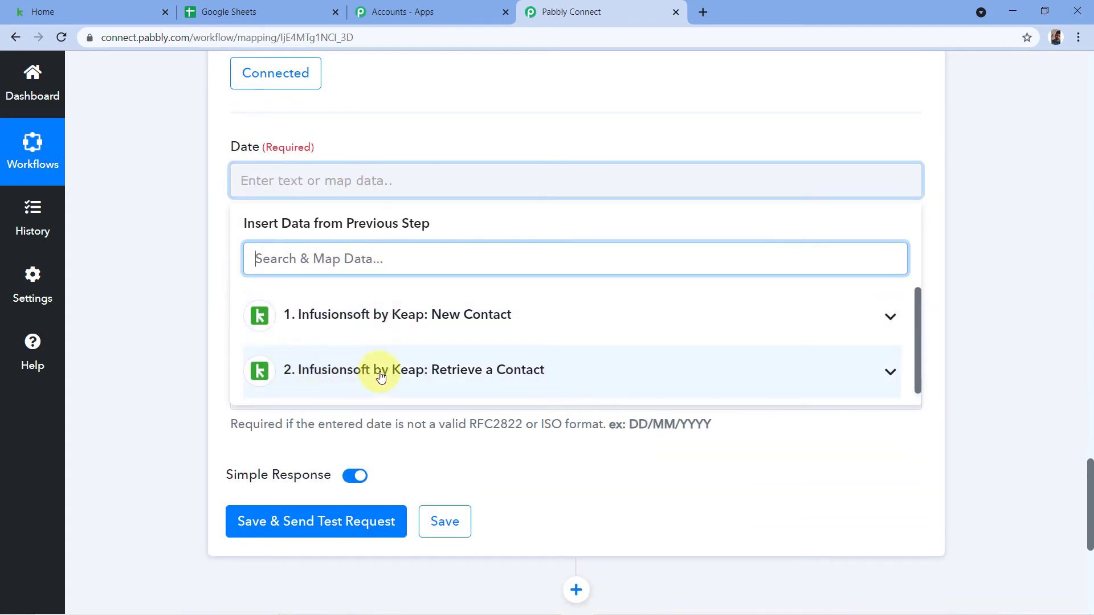
pyautogui.click(481, 370)
pyautogui.scroll(-1, 335, 376)
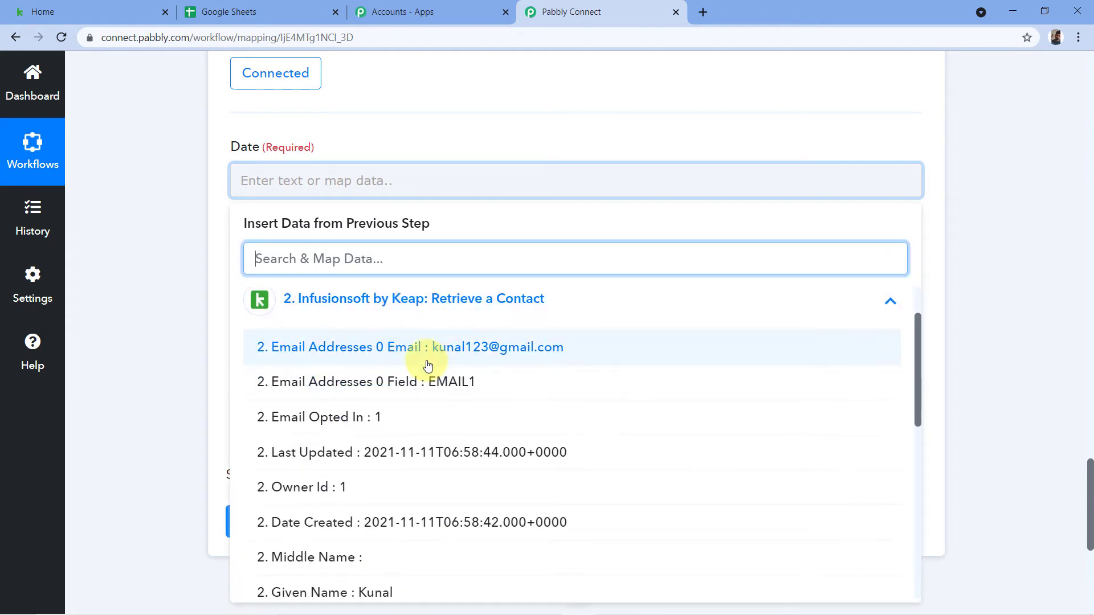
pyautogui.scroll(-2, 450, 365)
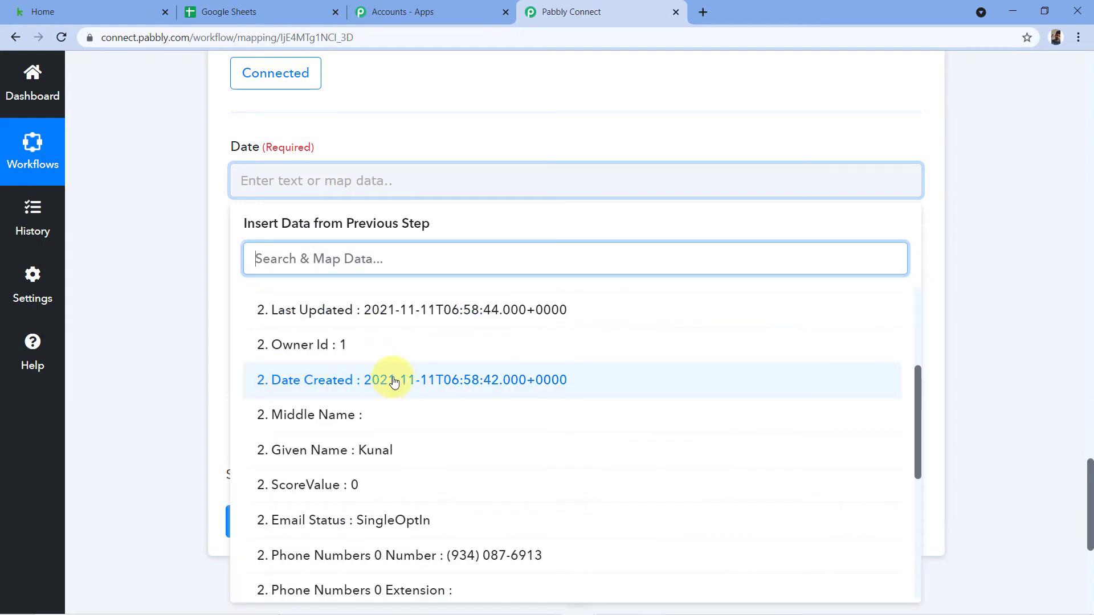
pyautogui.click(373, 386)
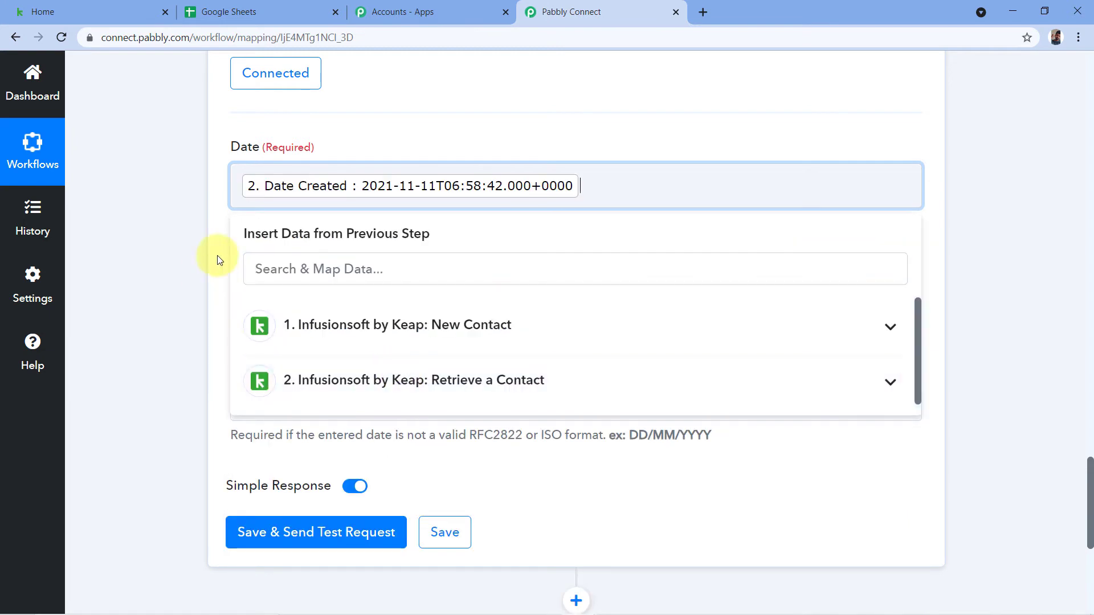
pyautogui.click(209, 230)
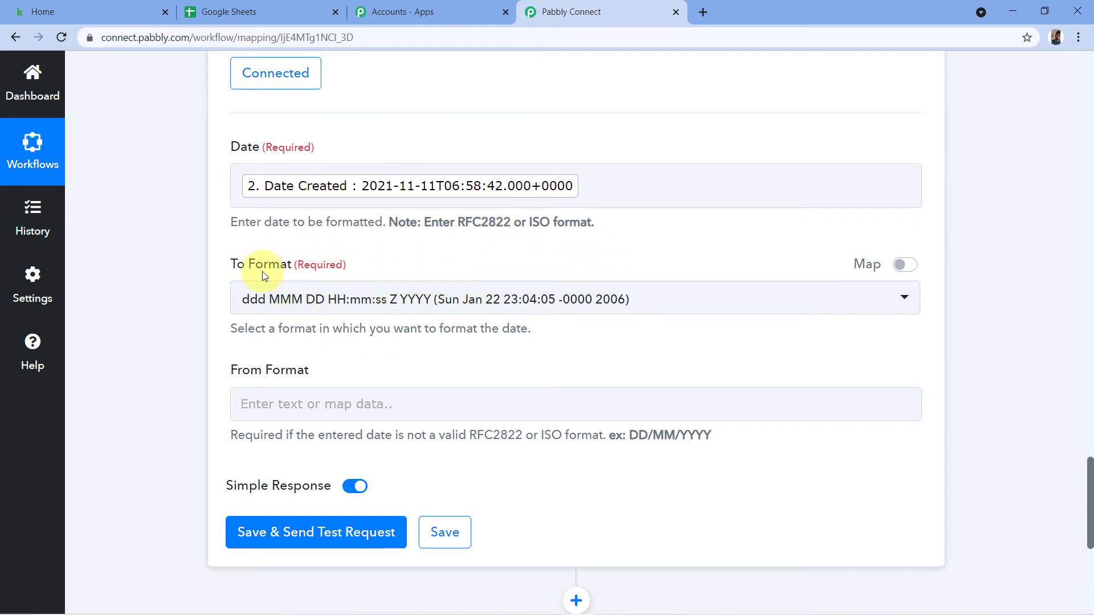
# Choose DD/MM/YYYY (22/01/2006) as the To Format for the mapped date.
pyautogui.click(464, 298)
pyautogui.scroll(-3, 492, 272)
pyautogui.scroll(-4, 391, 274)
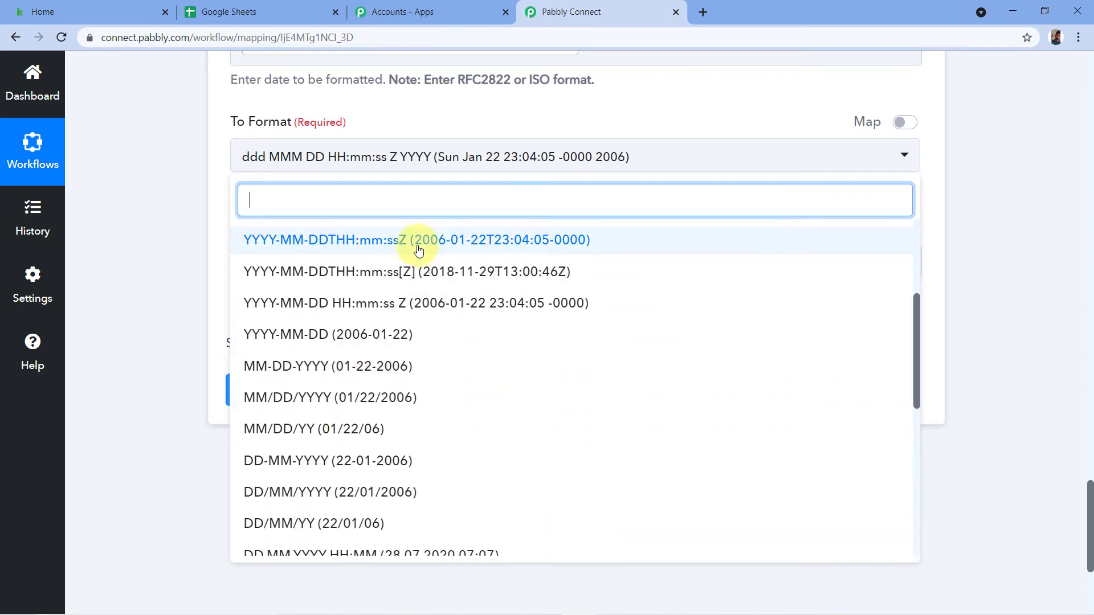
pyautogui.scroll(-2, 417, 248)
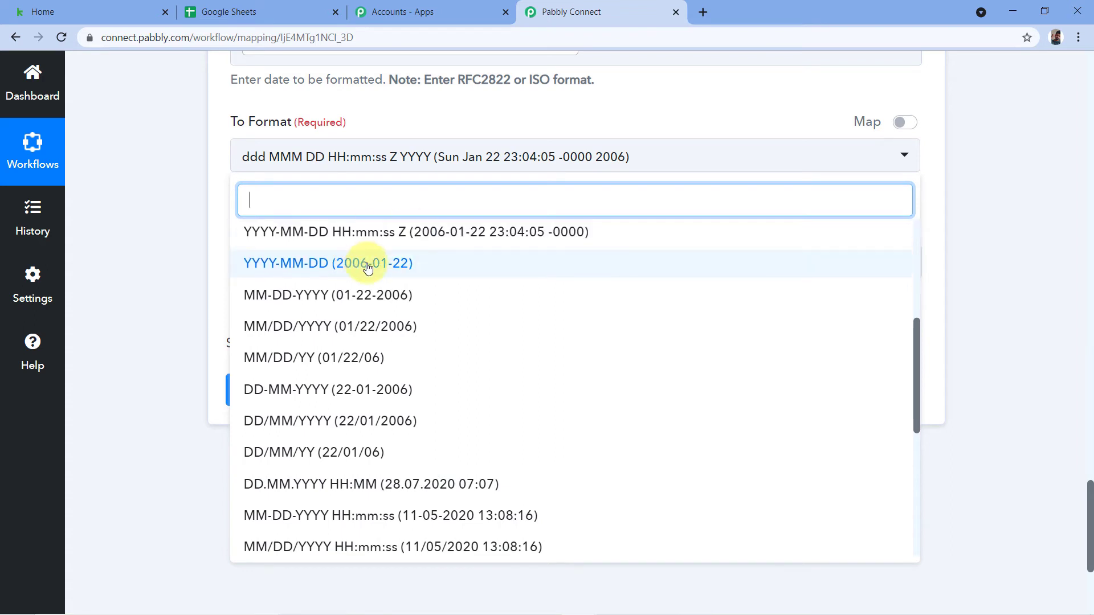
pyautogui.scroll(-3, 367, 266)
pyautogui.scroll(2, 341, 274)
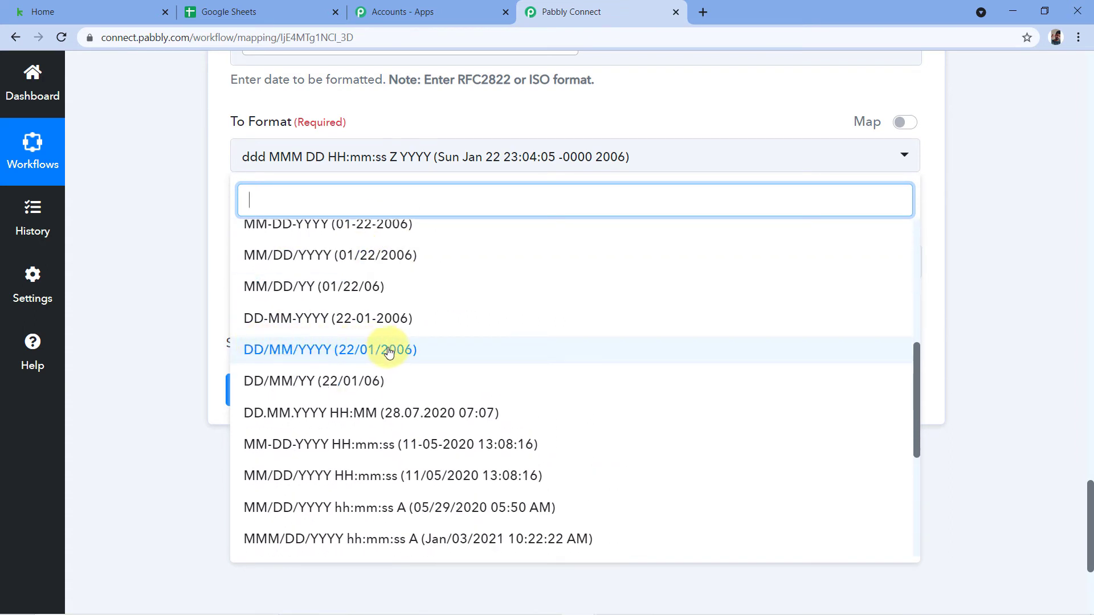
pyautogui.click(270, 350)
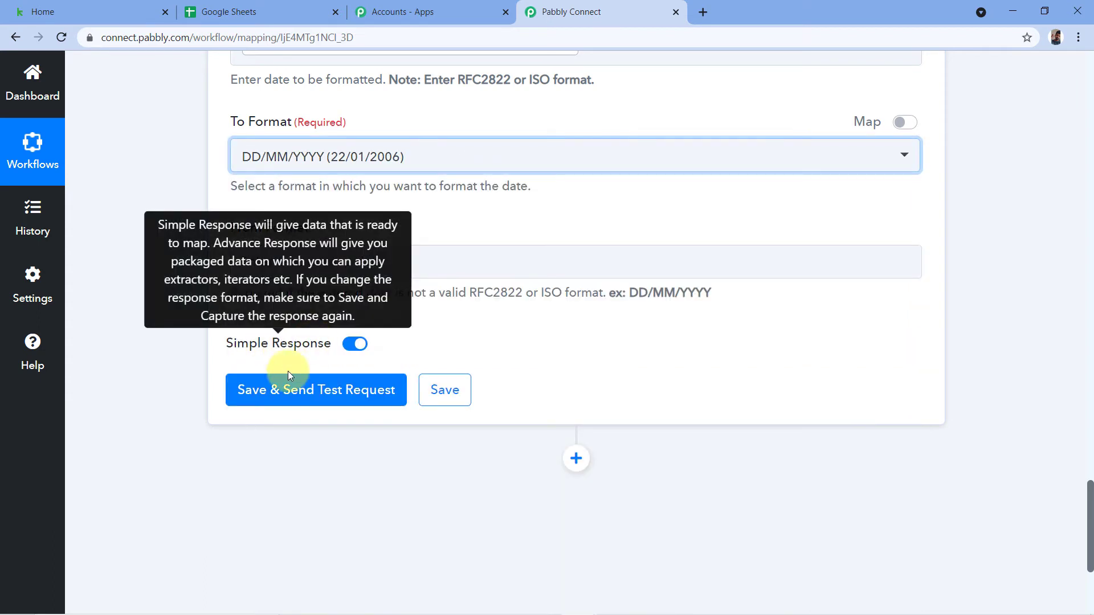
# Save the Format Date Only setup and send a test request to get its response.
pyautogui.scroll(1, 253, 216)
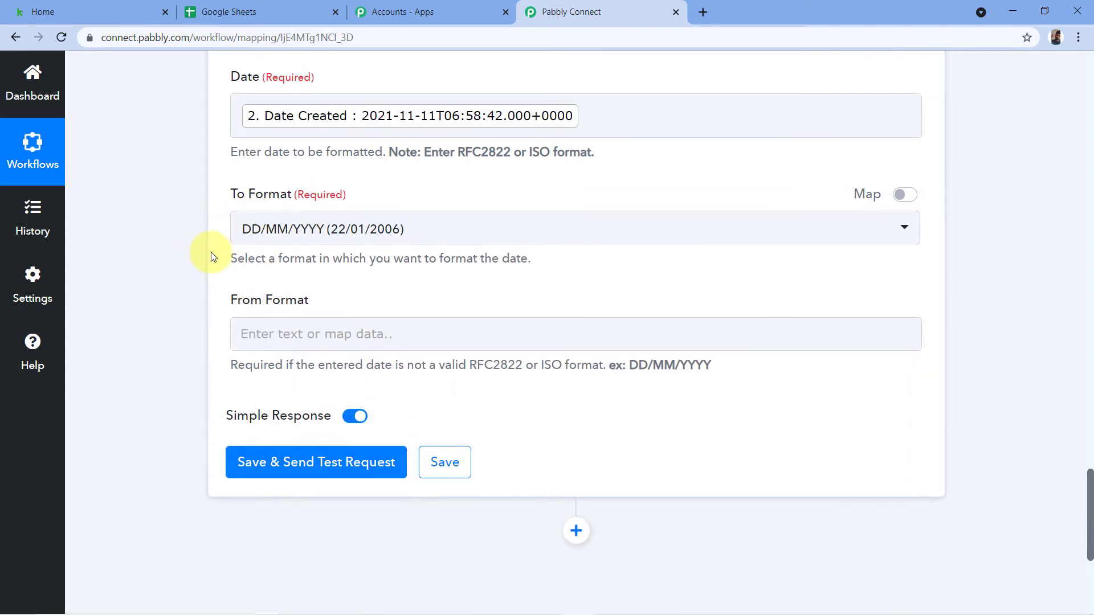
pyautogui.scroll(1, 222, 251)
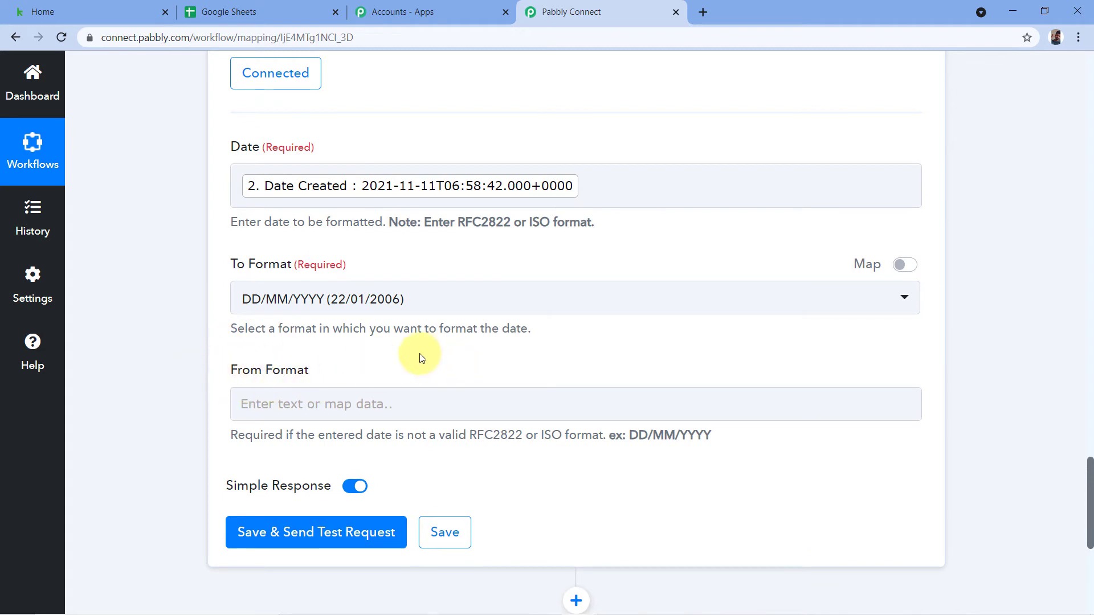
pyautogui.scroll(-1, 399, 353)
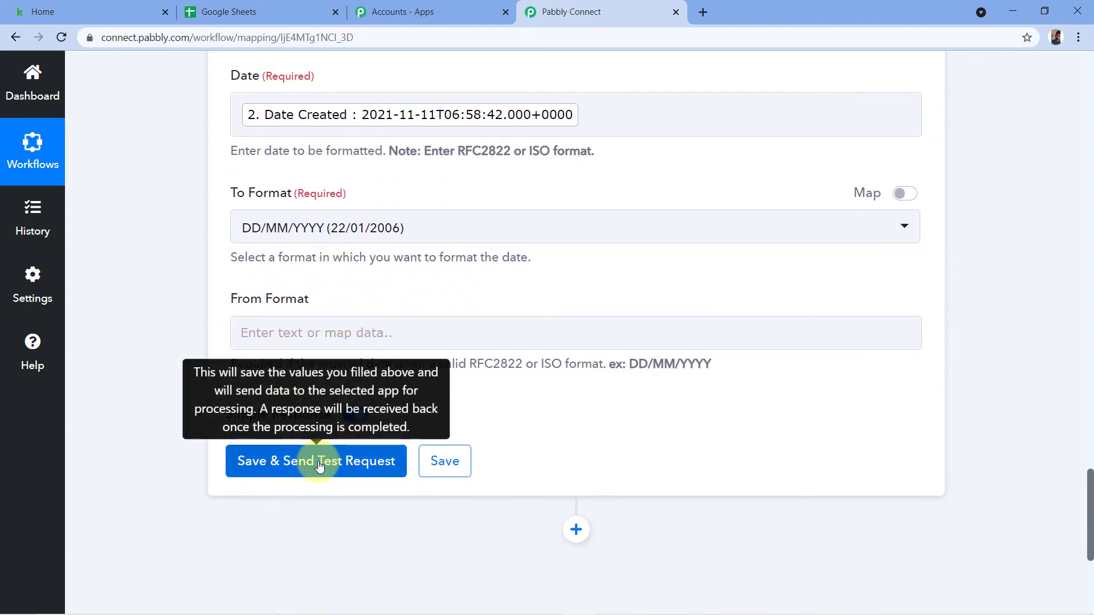
pyautogui.click(318, 466)
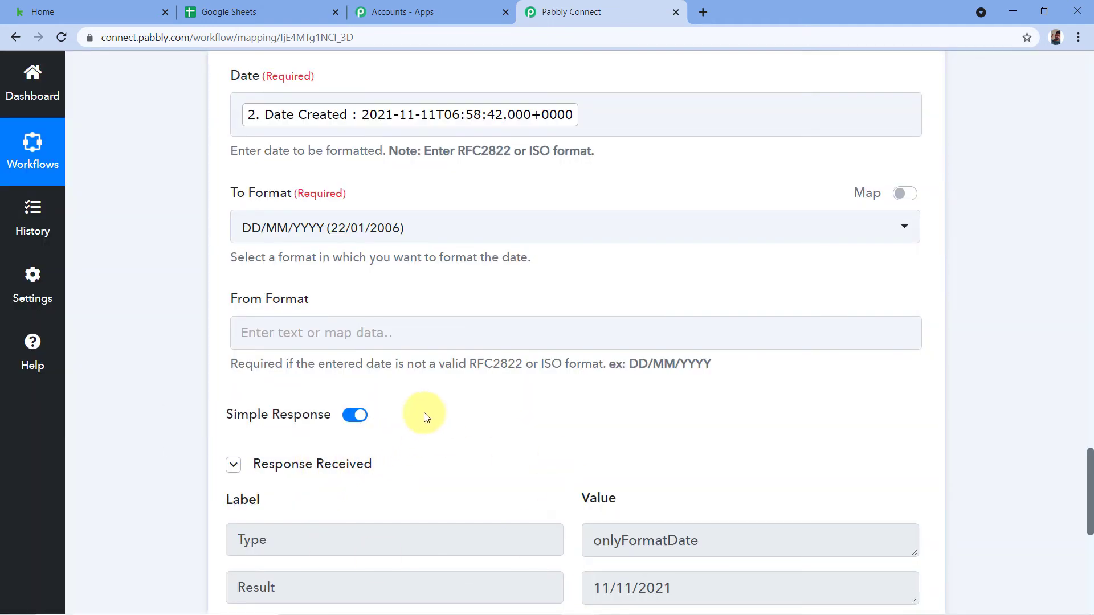
pyautogui.scroll(-3, 420, 457)
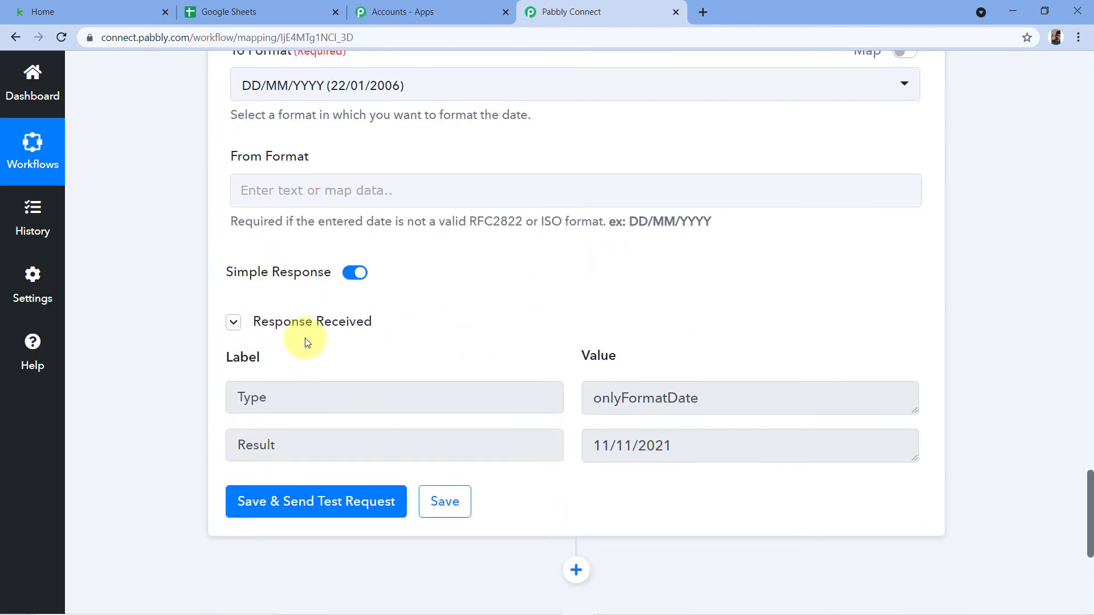
pyautogui.scroll(-1, 513, 324)
# Compare the date portion of Date Created in the Retrieve a Contact response with the Result value in the Date/Time Formatter response.
pyautogui.scroll(16, 745, 317)
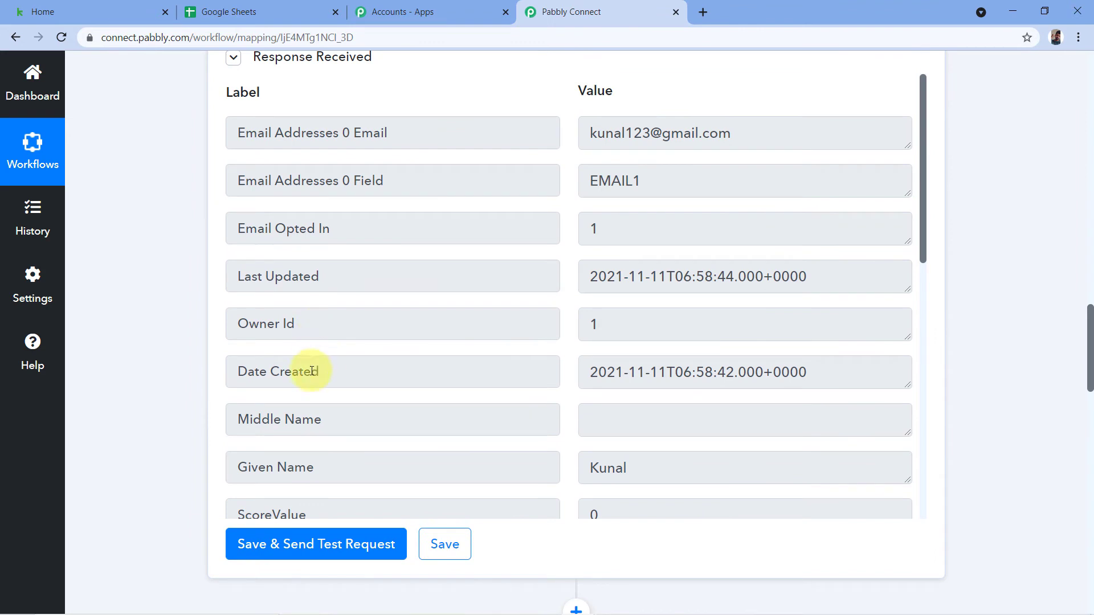
pyautogui.moveTo(666, 372); pyautogui.dragTo(576, 372)
pyautogui.click(674, 361)
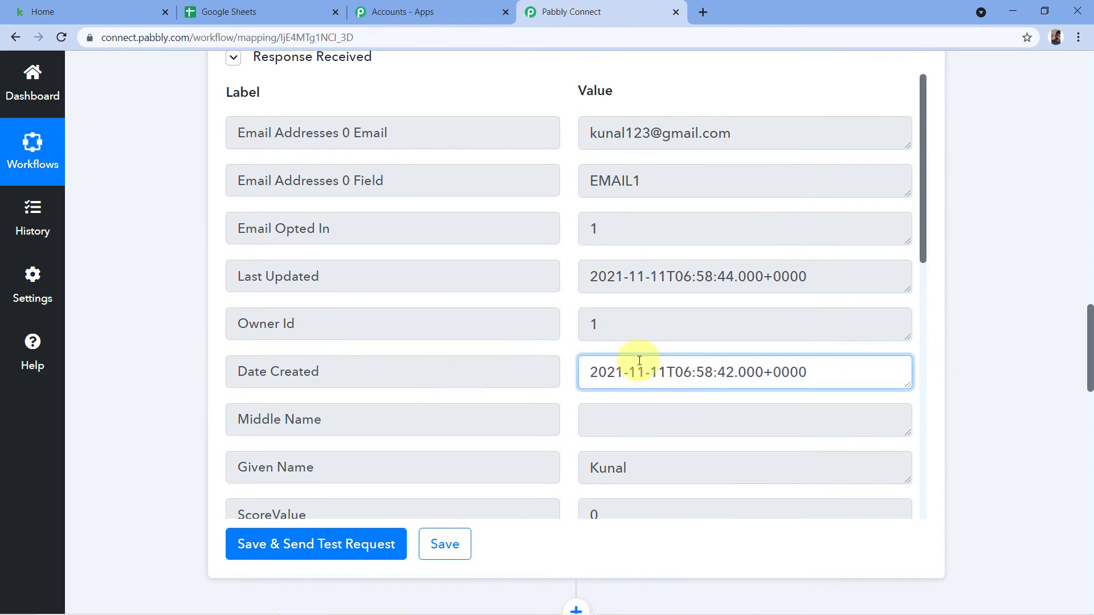
pyautogui.moveTo(676, 374); pyautogui.dragTo(588, 371)
pyautogui.click(566, 354)
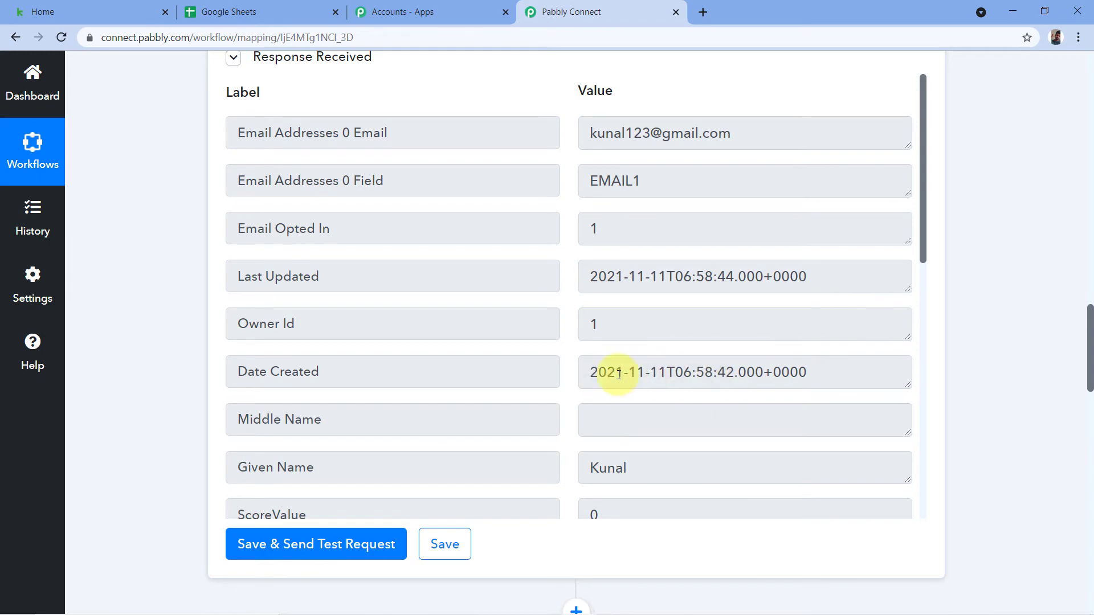
pyautogui.scroll(-15, 959, 336)
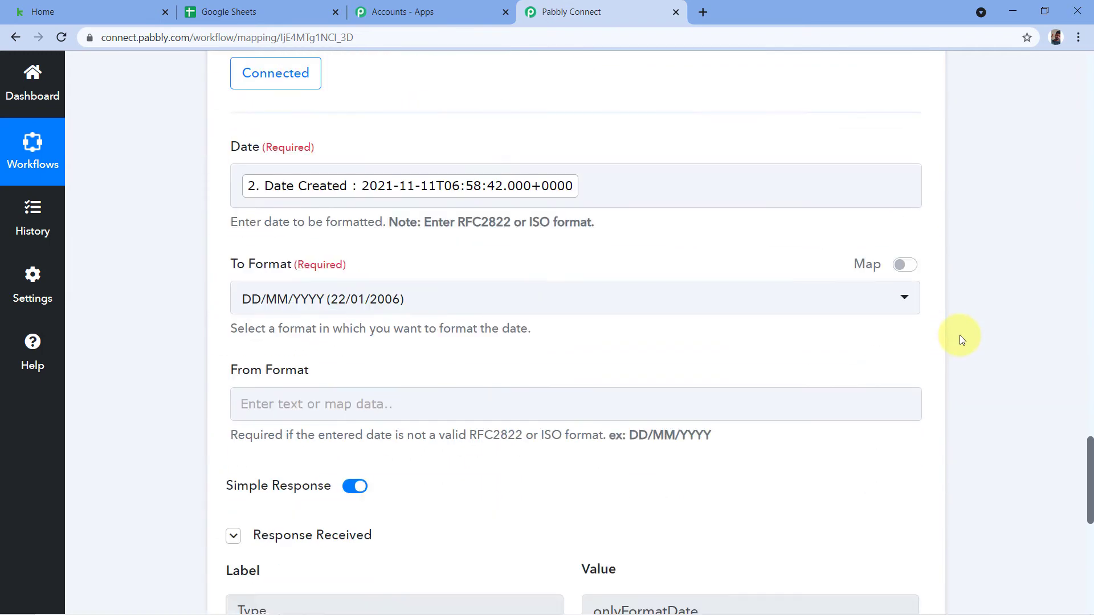
pyautogui.scroll(-3, 959, 340)
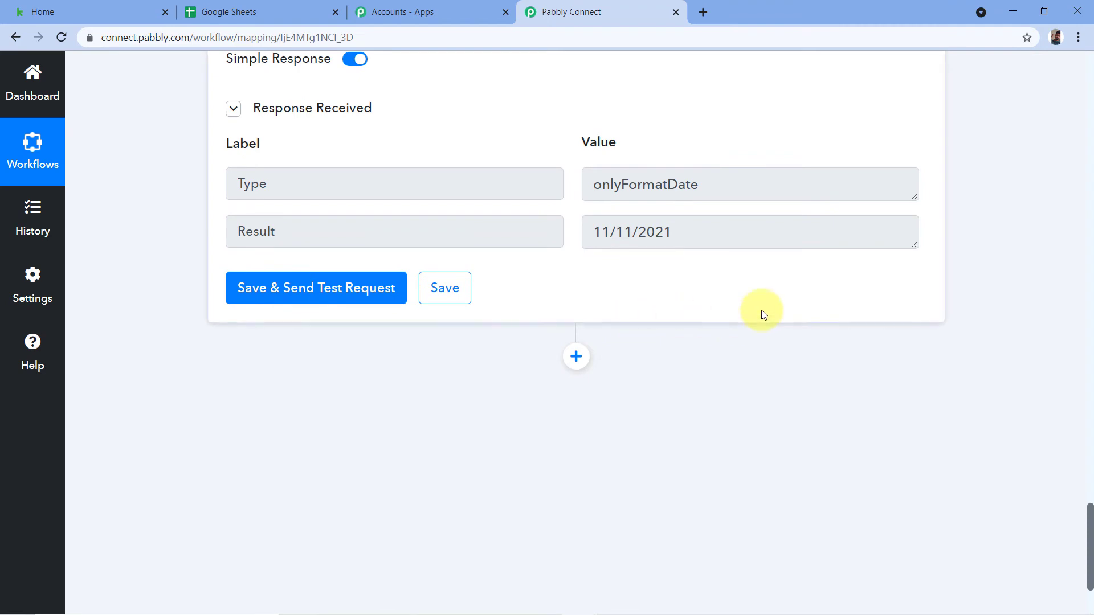
pyautogui.scroll(5, 759, 313)
pyautogui.scroll(-3, 643, 402)
pyautogui.moveTo(597, 373); pyautogui.dragTo(709, 378)
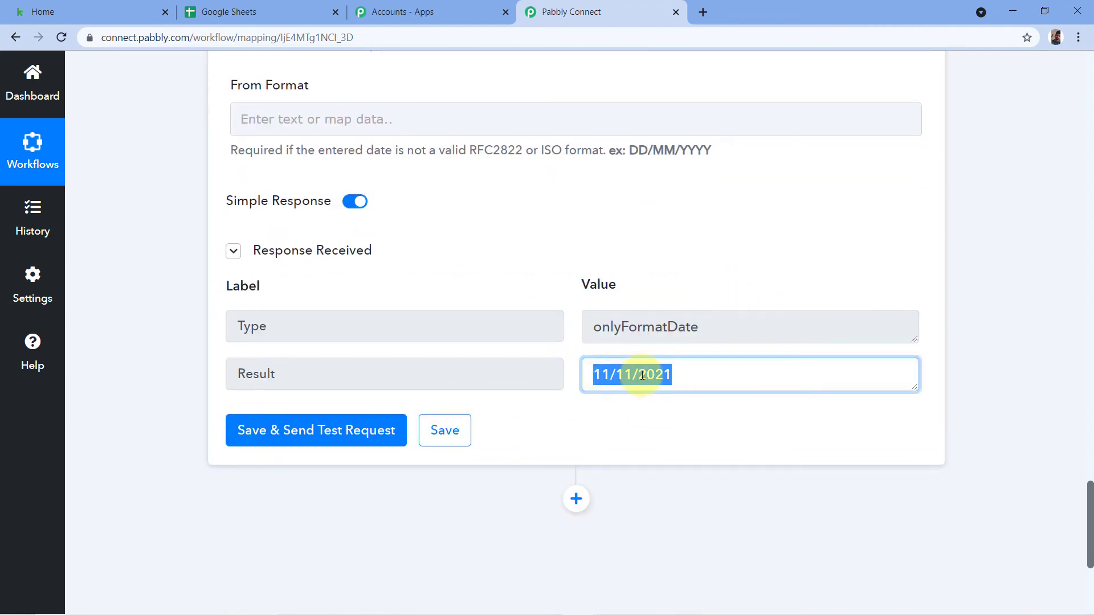
pyautogui.click(703, 378)
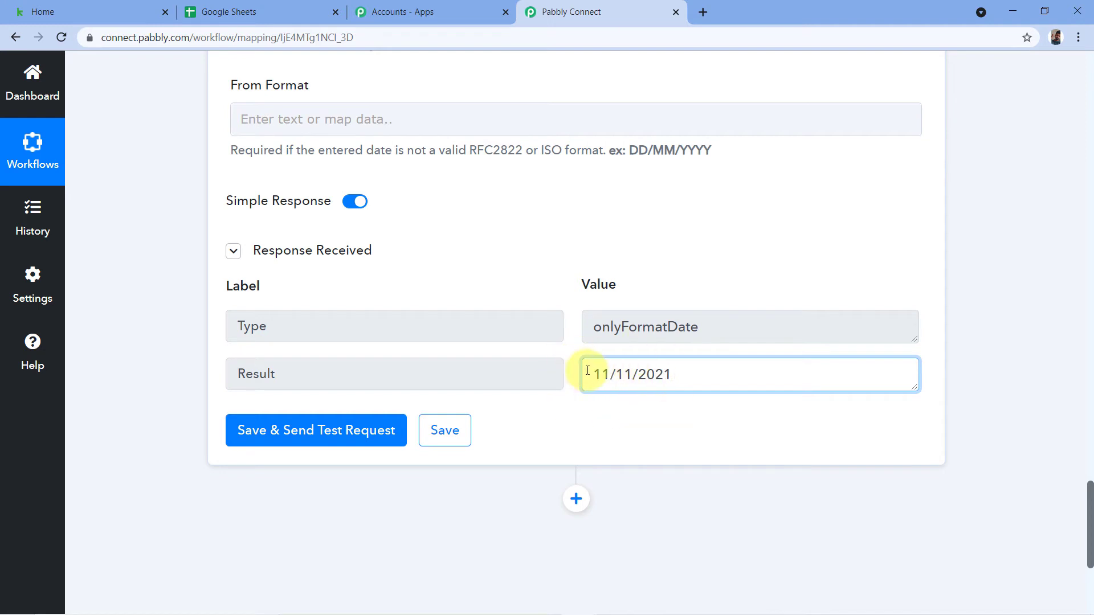
pyautogui.click(574, 416)
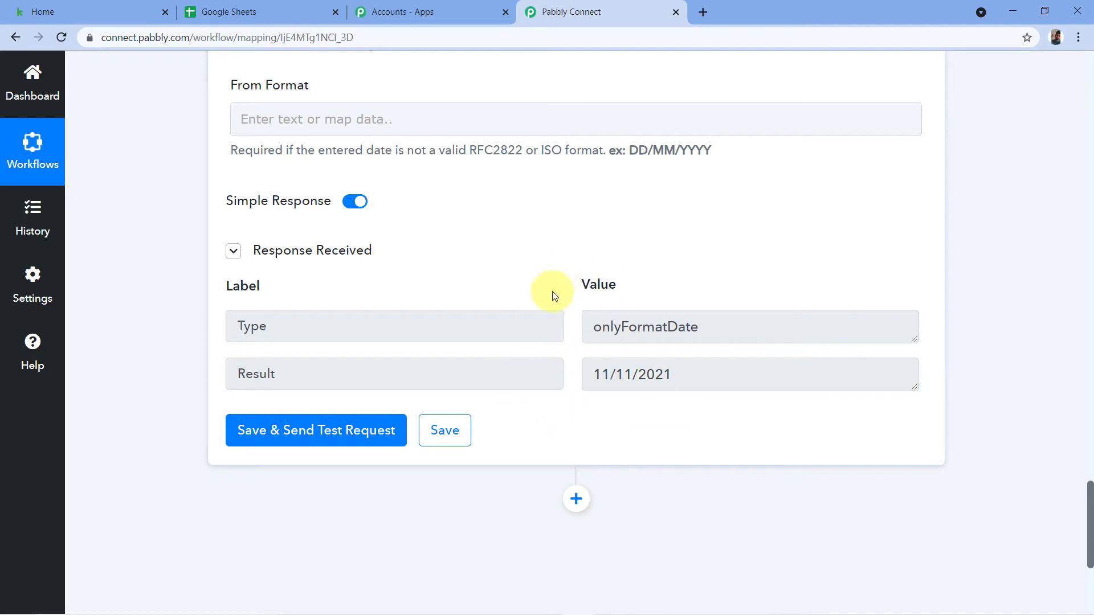
pyautogui.scroll(1, 558, 330)
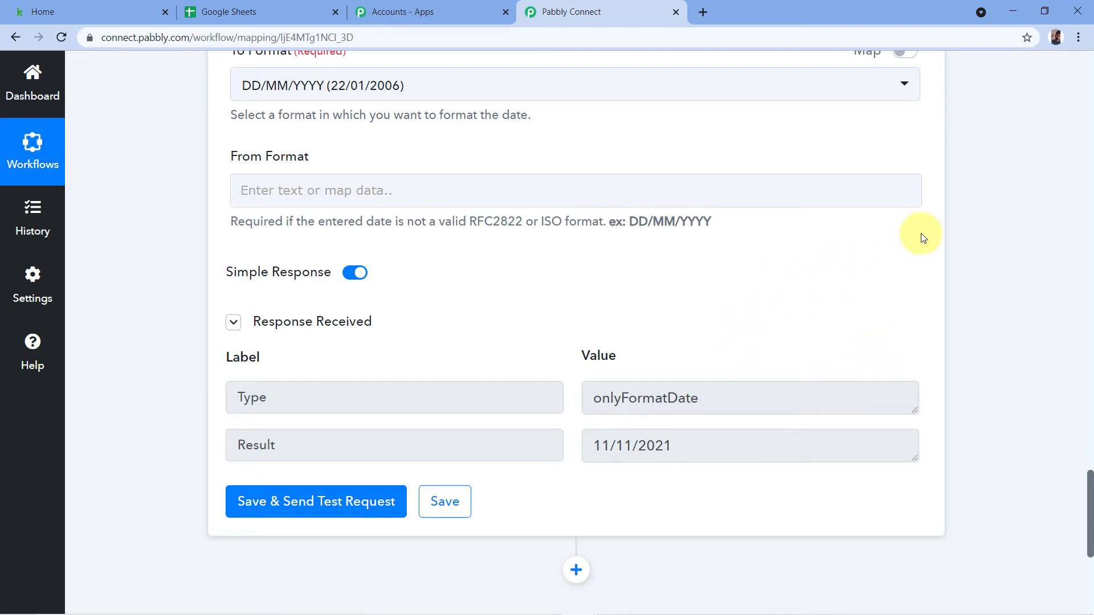
pyautogui.scroll(-5, 949, 238)
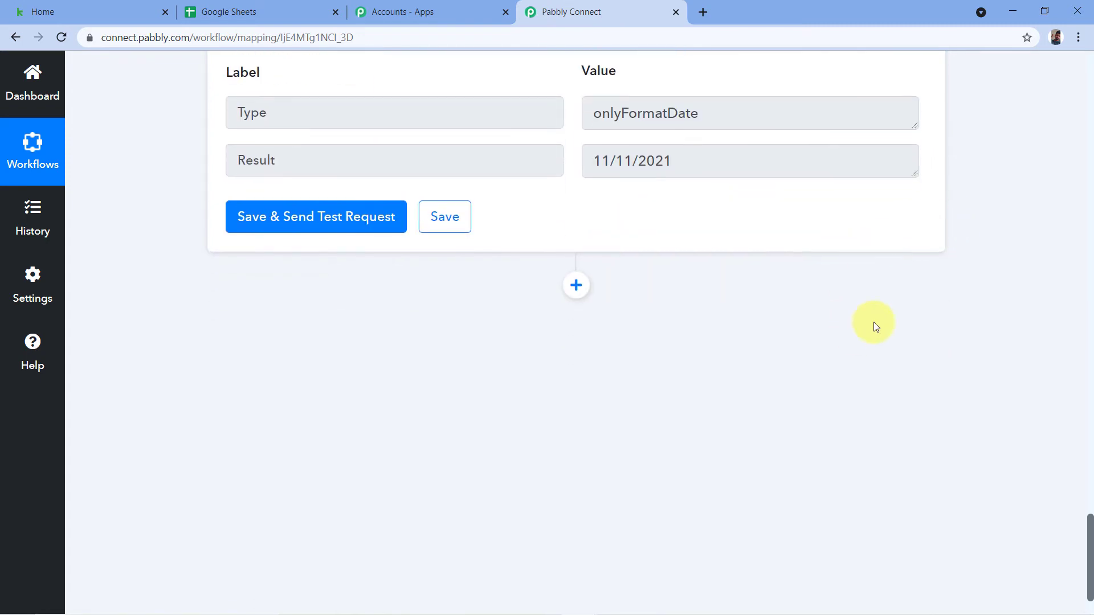
# Add an action after the Date/Time Formatter step and choose Google Sheets as its app.
pyautogui.click(576, 286)
pyautogui.scroll(-1, 313, 399)
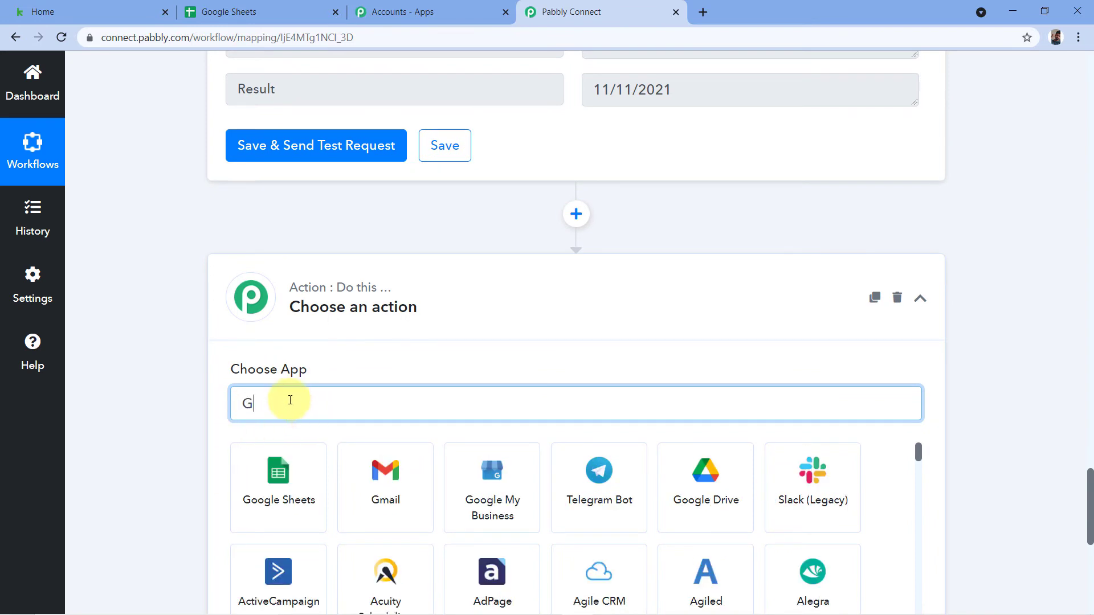
pyautogui.write('Google Sheets')
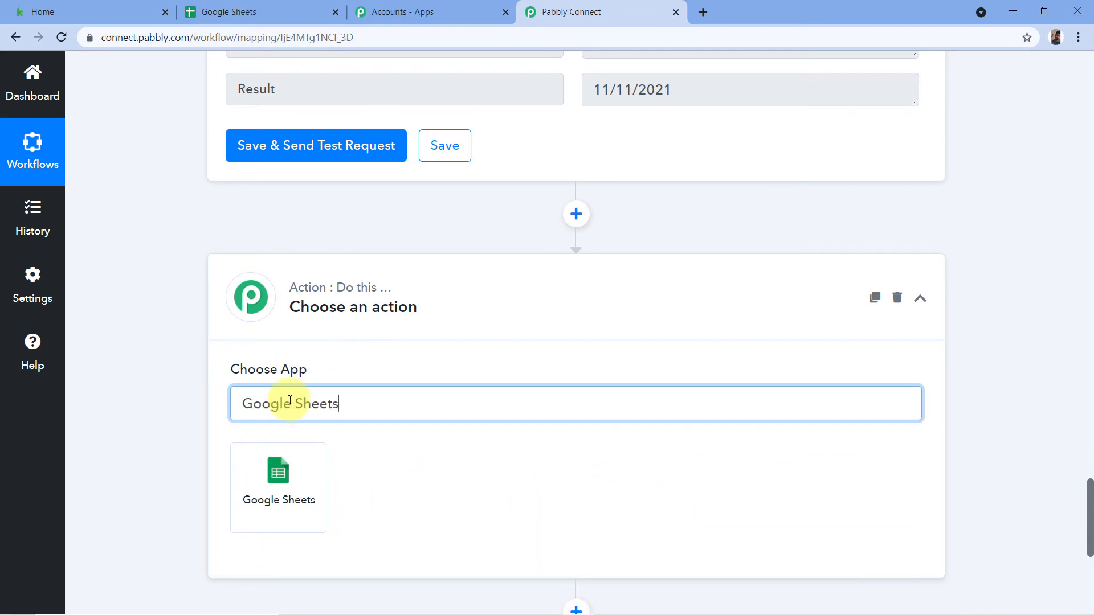
pyautogui.click(293, 461)
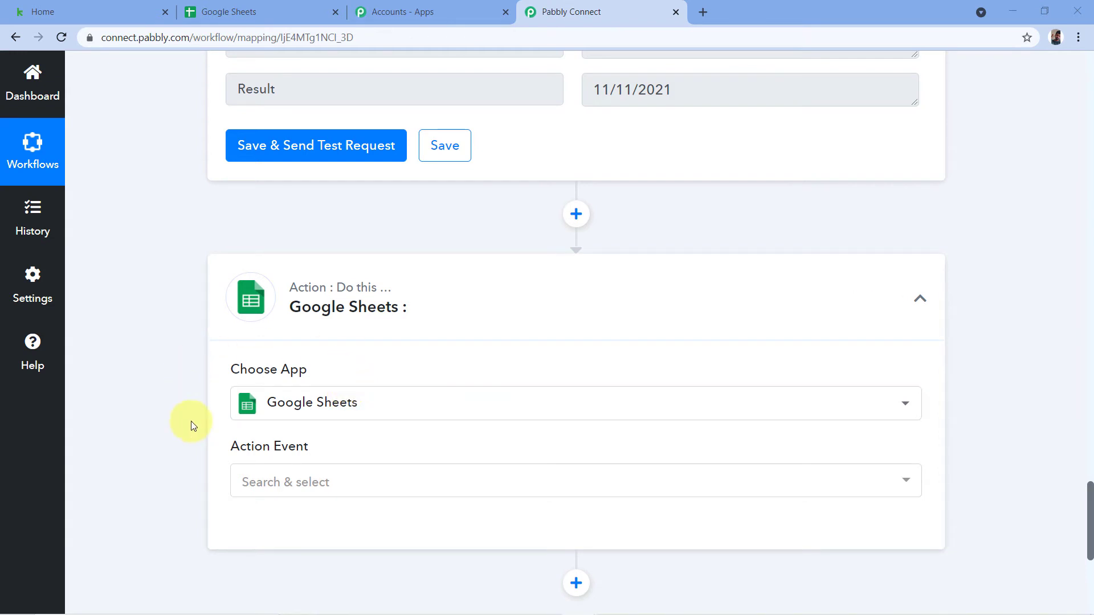
# Set the Google Sheets action event to Add New Row.
pyautogui.scroll(-3, 288, 420)
pyautogui.click(332, 344)
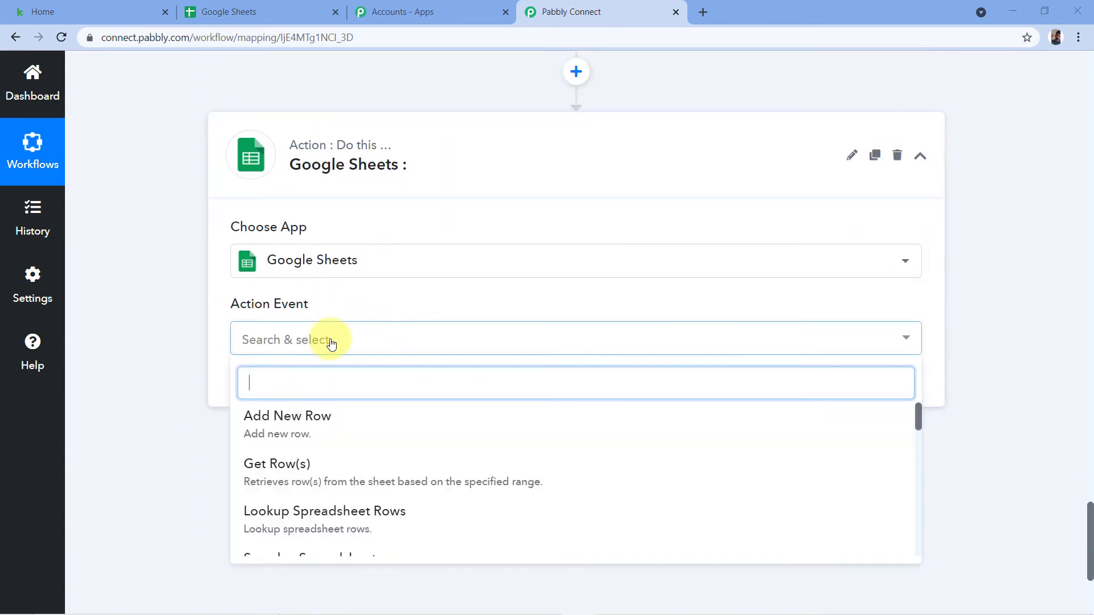
pyautogui.scroll(-2, 371, 307)
pyautogui.scroll(-4, 390, 353)
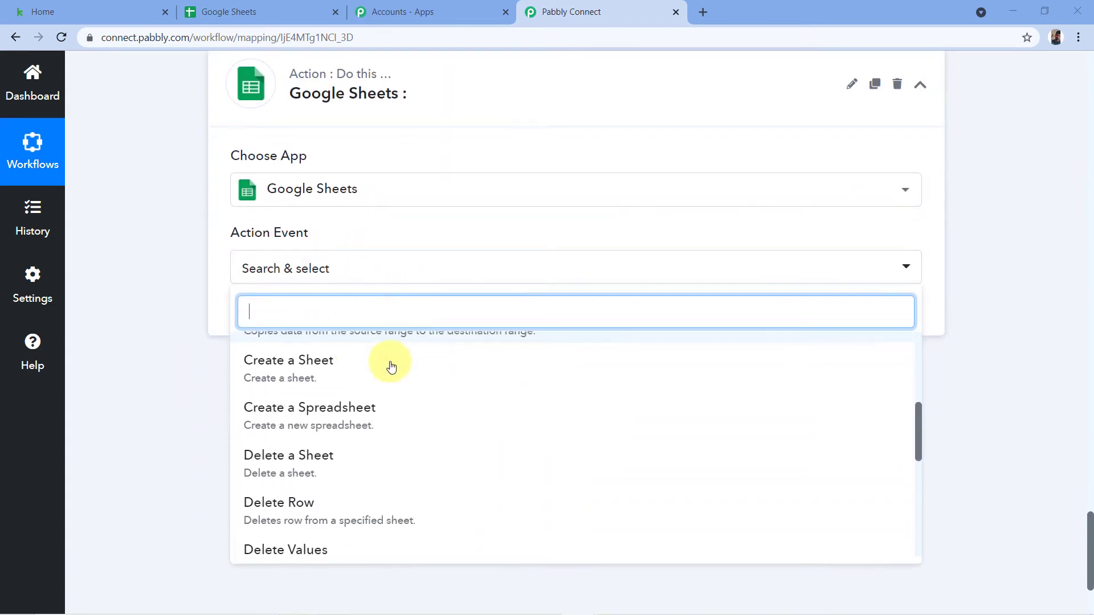
pyautogui.scroll(-1, 390, 364)
pyautogui.scroll(6, 383, 391)
pyautogui.scroll(1, 371, 396)
pyautogui.click(281, 429)
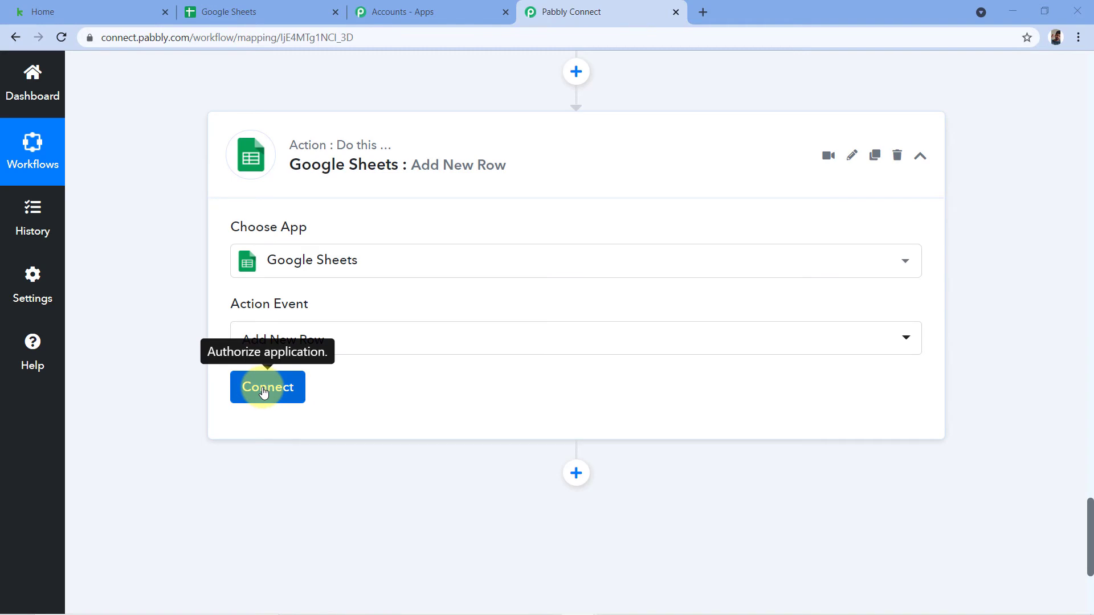
# Create a new Google Sheets connection and authorize Pabbly Connect Sheets with the first listed Google account.
pyautogui.click(261, 390)
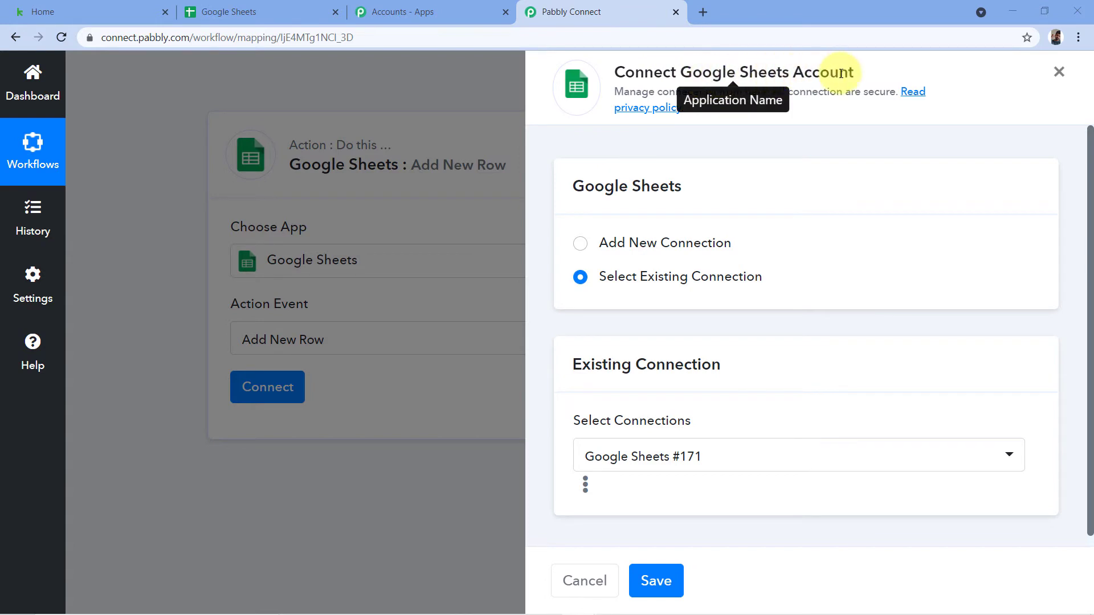
pyautogui.click(576, 251)
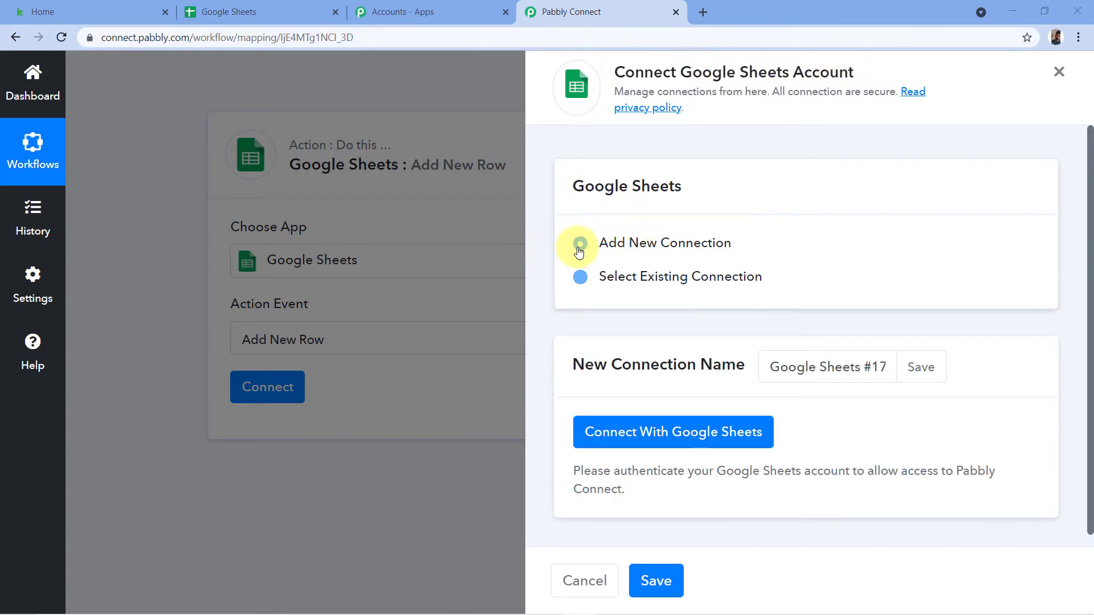
pyautogui.click(673, 444)
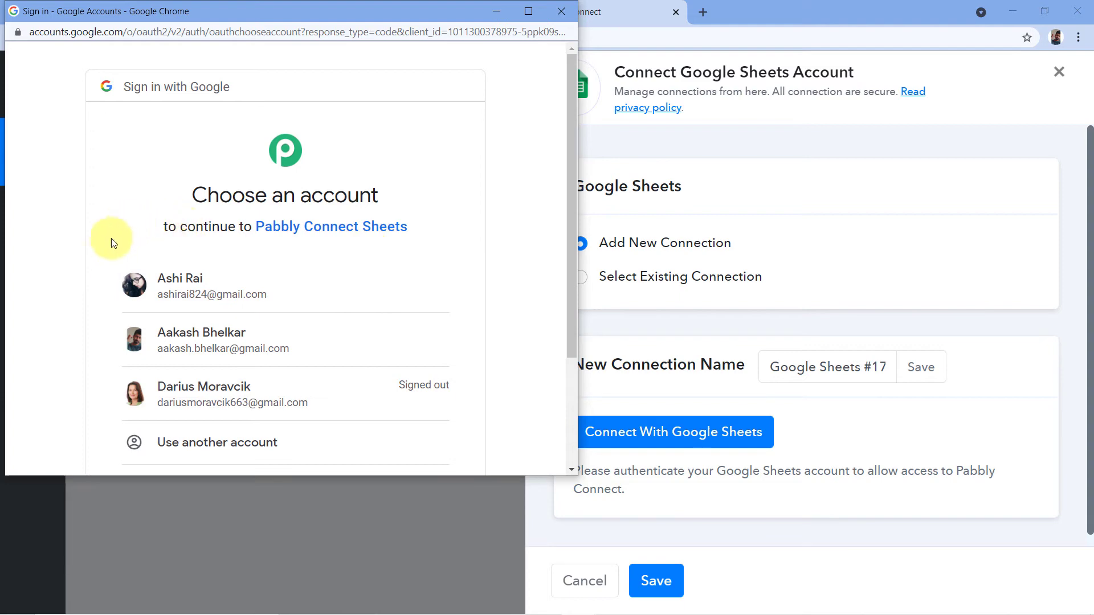
pyautogui.click(322, 286)
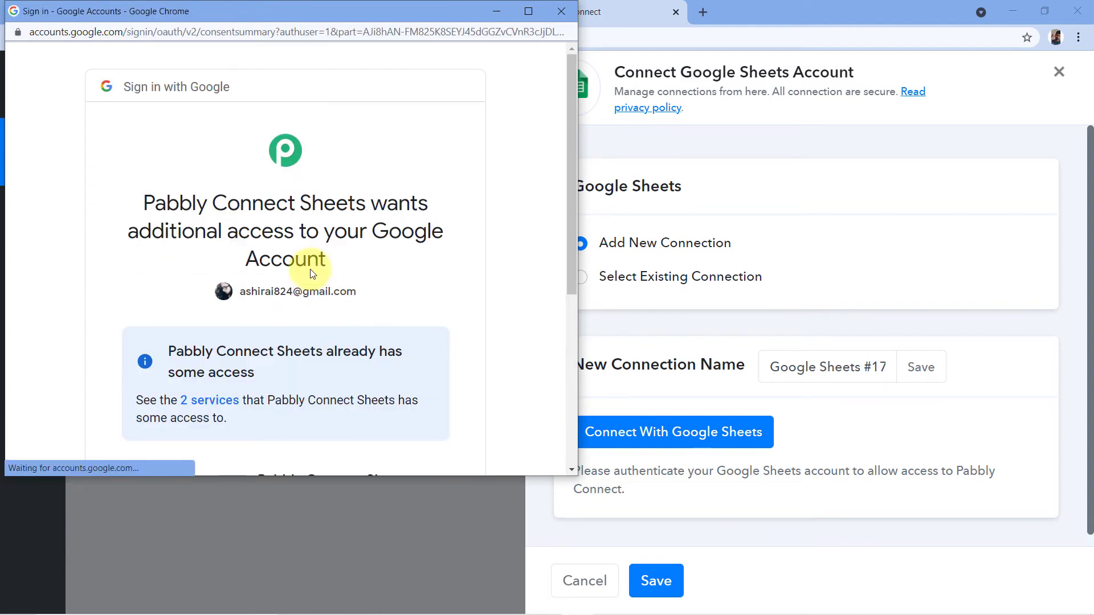
pyautogui.scroll(-2, 392, 231)
pyautogui.scroll(-3, 392, 231)
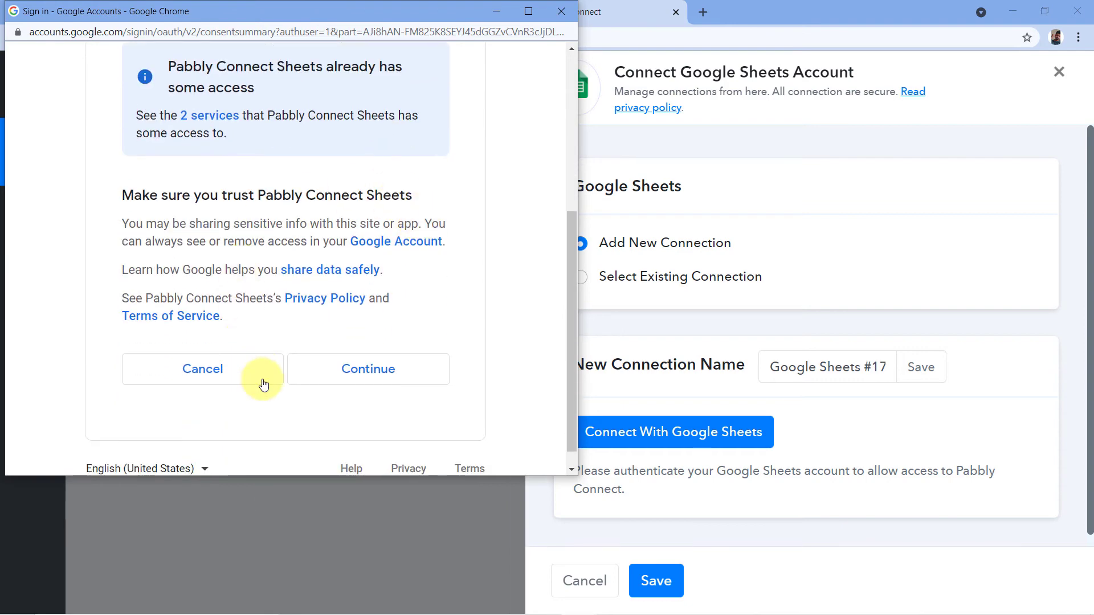
pyautogui.click(371, 376)
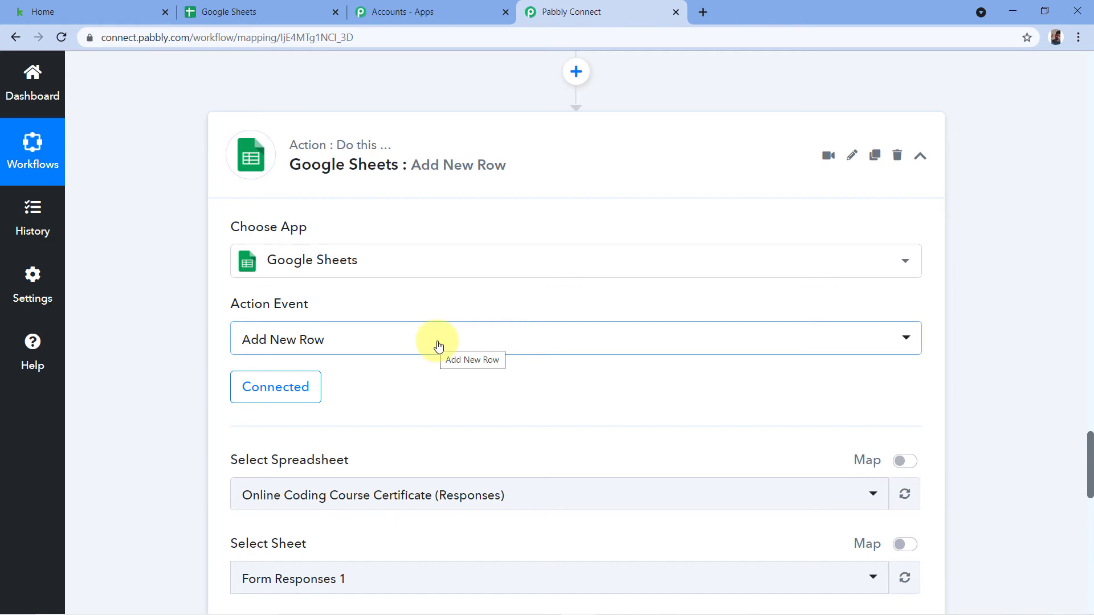
# Look through the spreadsheets available to the Add New Row action for the one intended for Infusionsoft contacts.
pyautogui.scroll(-3, 436, 319)
pyautogui.scroll(-2, 450, 245)
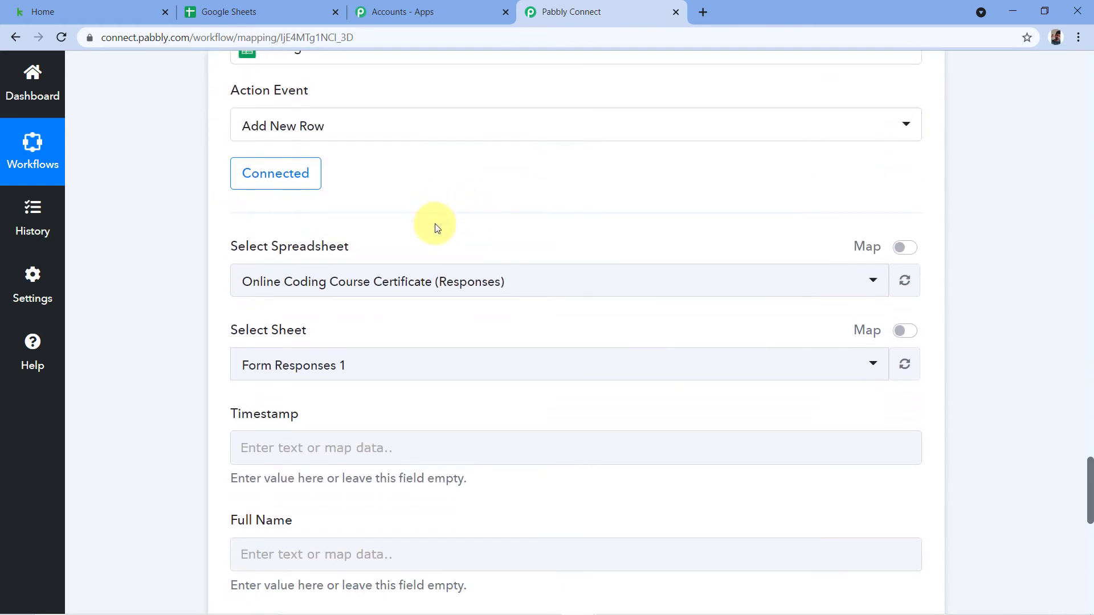
pyautogui.scroll(-2, 433, 194)
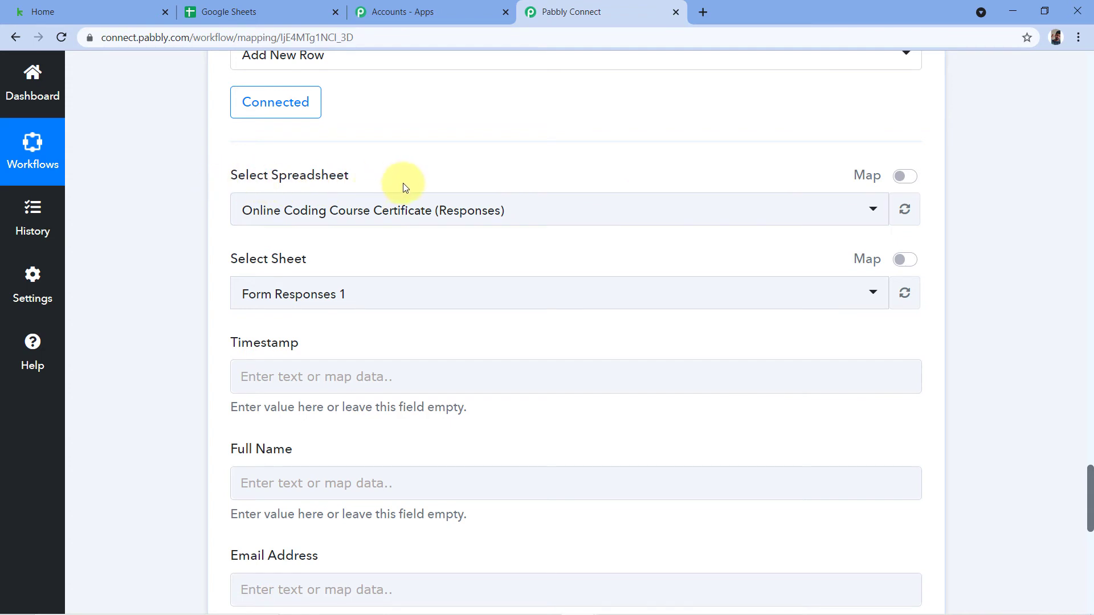
pyautogui.click(566, 209)
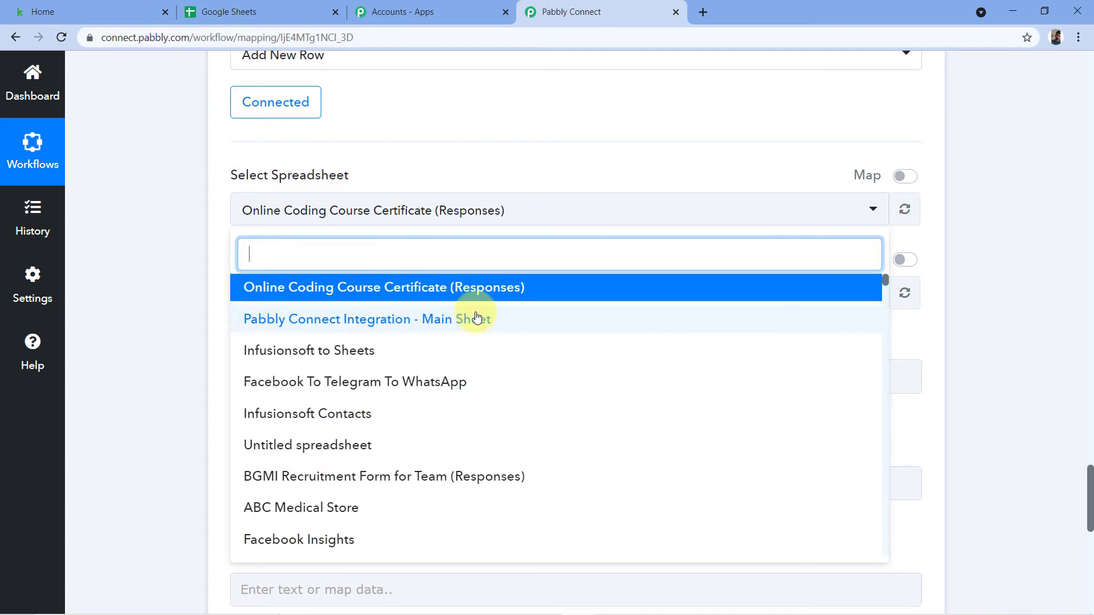
pyautogui.scroll(-6, 477, 316)
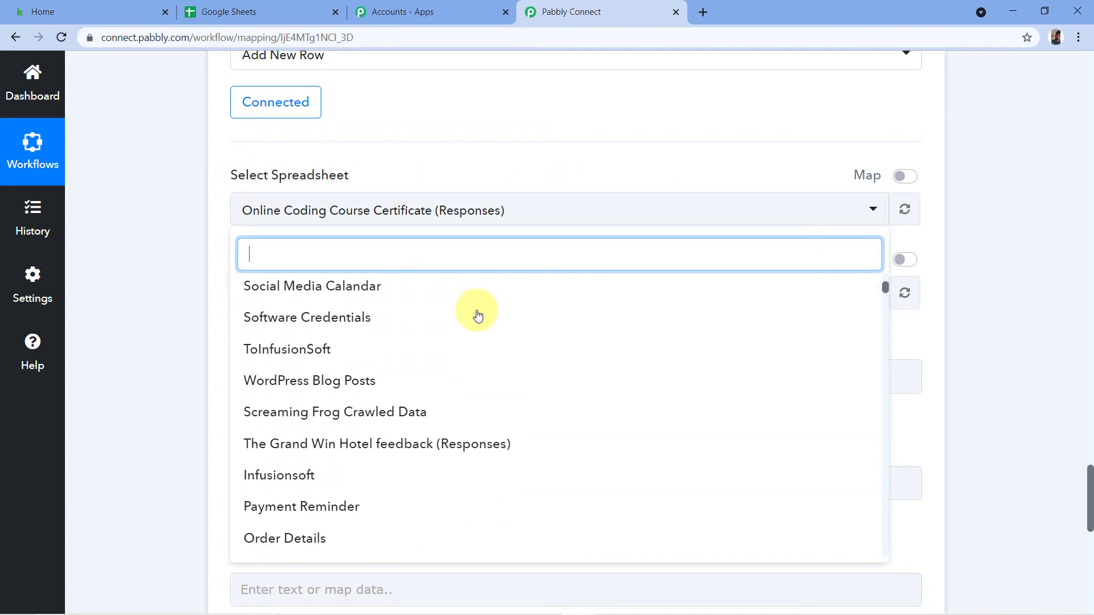
pyautogui.scroll(-2, 478, 316)
pyautogui.scroll(3, 471, 322)
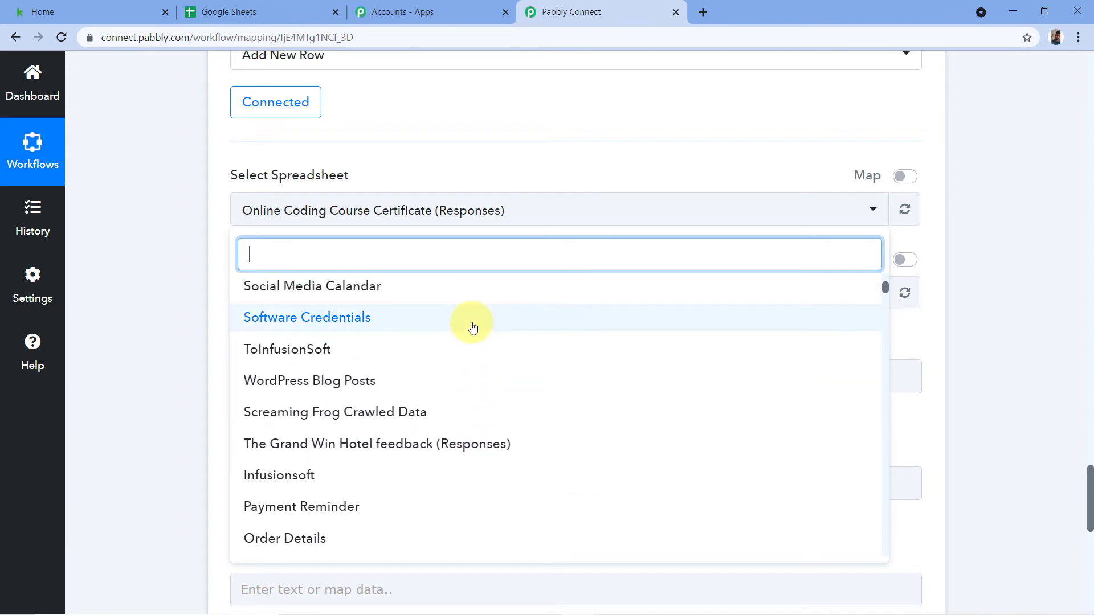
pyautogui.scroll(-6, 341, 308)
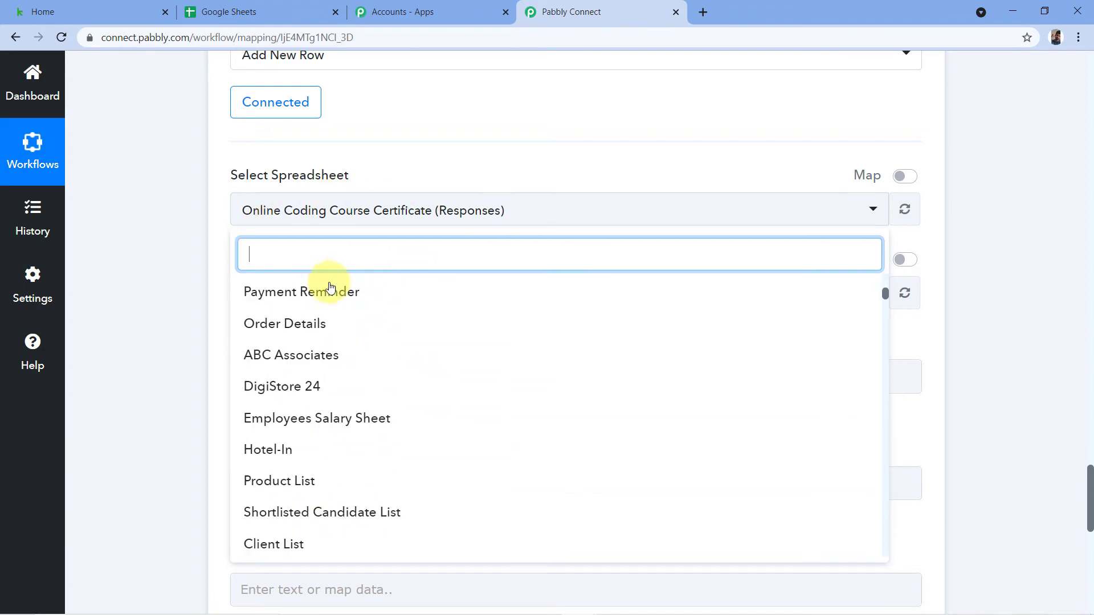
pyautogui.scroll(-3, 290, 391)
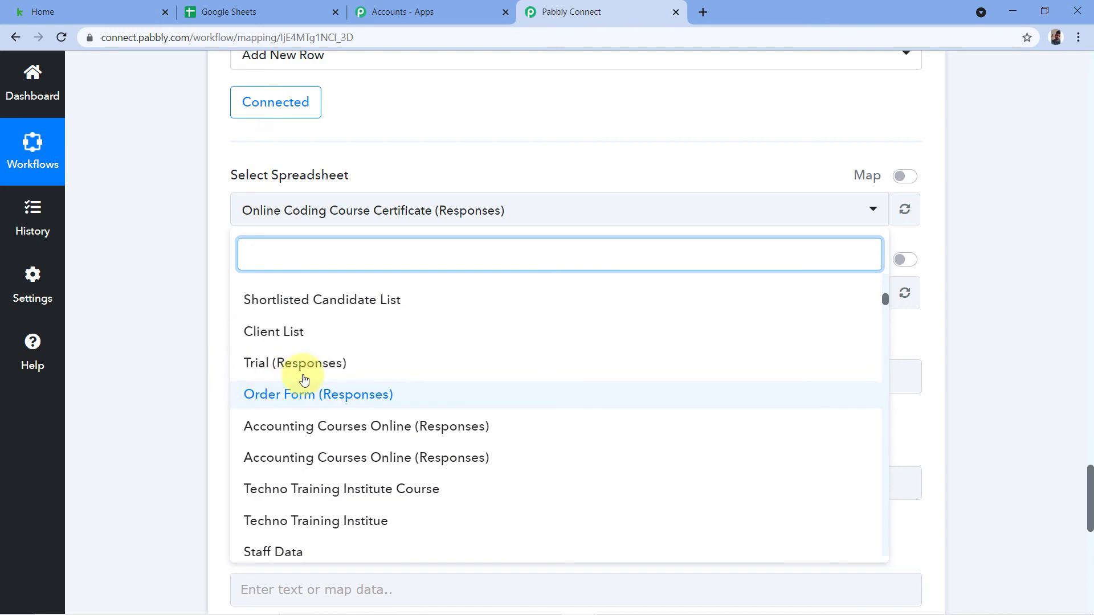
pyautogui.scroll(-3, 358, 376)
pyautogui.scroll(10, 356, 373)
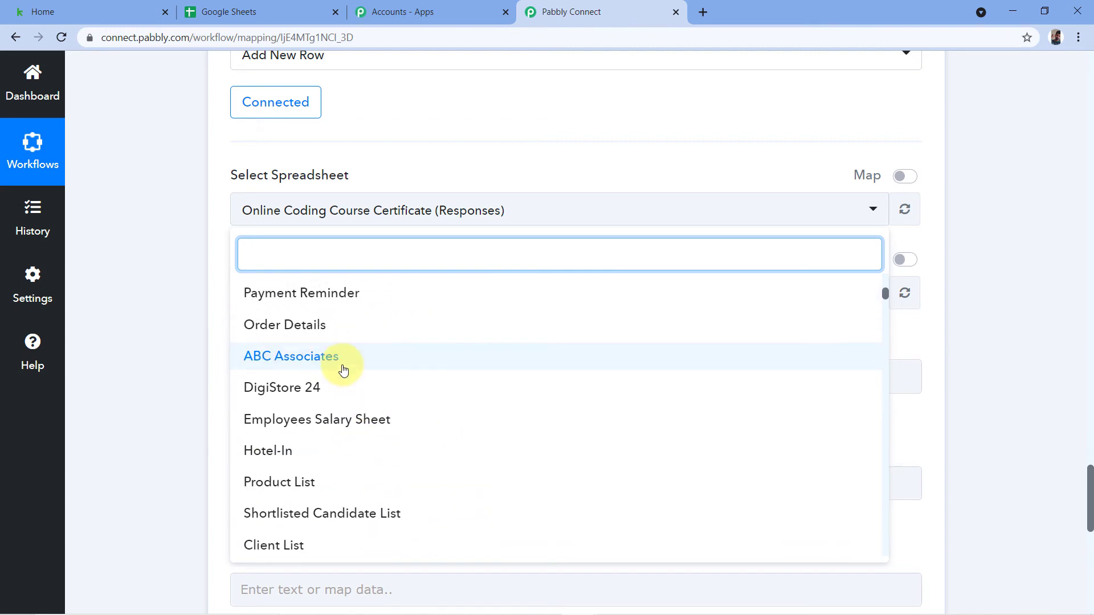
pyautogui.scroll(5, 364, 365)
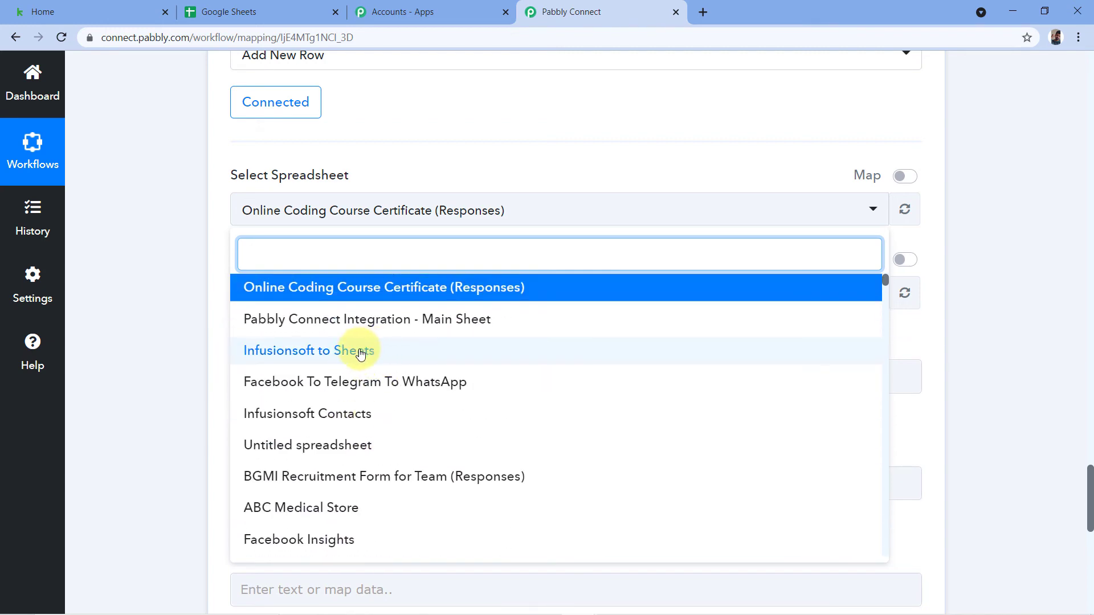
pyautogui.scroll(-2, 399, 365)
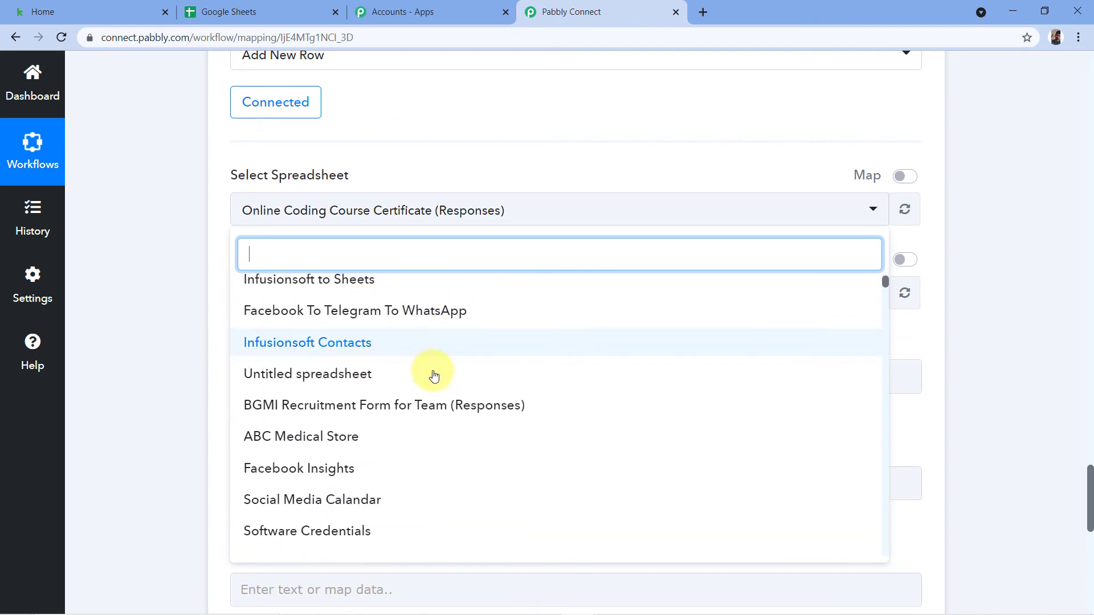
# Switch to Google Sheets, find the Infusionsoft Contacts spreadsheet among the recent files and open it.
pyautogui.click(240, 10)
pyautogui.scroll(-9, 66, 268)
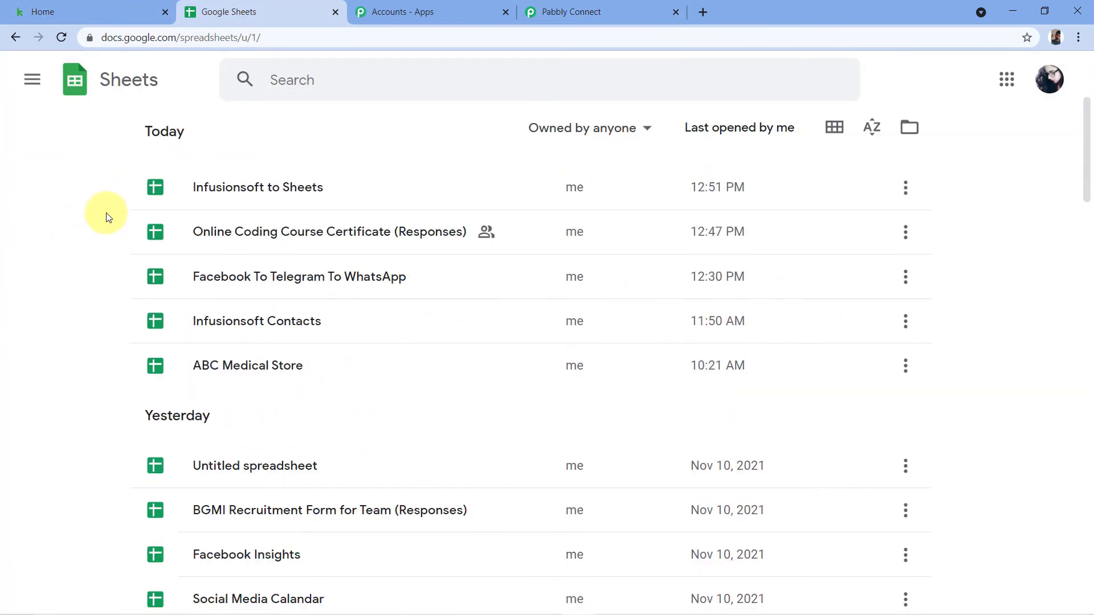
pyautogui.scroll(-4, 91, 268)
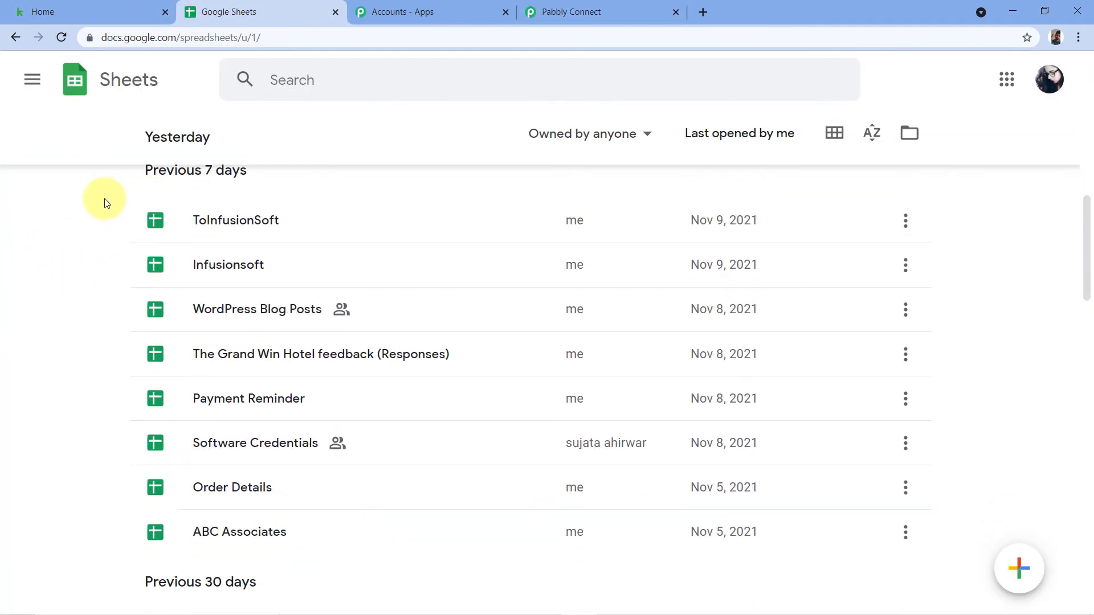
pyautogui.scroll(-3, 77, 266)
pyautogui.scroll(-2, 83, 335)
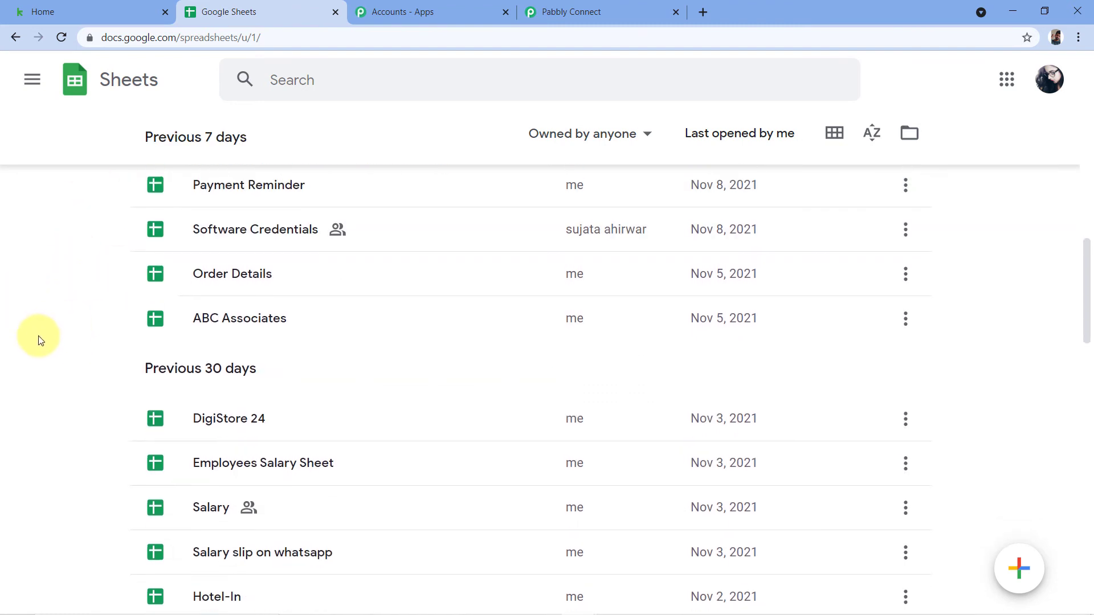
pyautogui.click(575, 10)
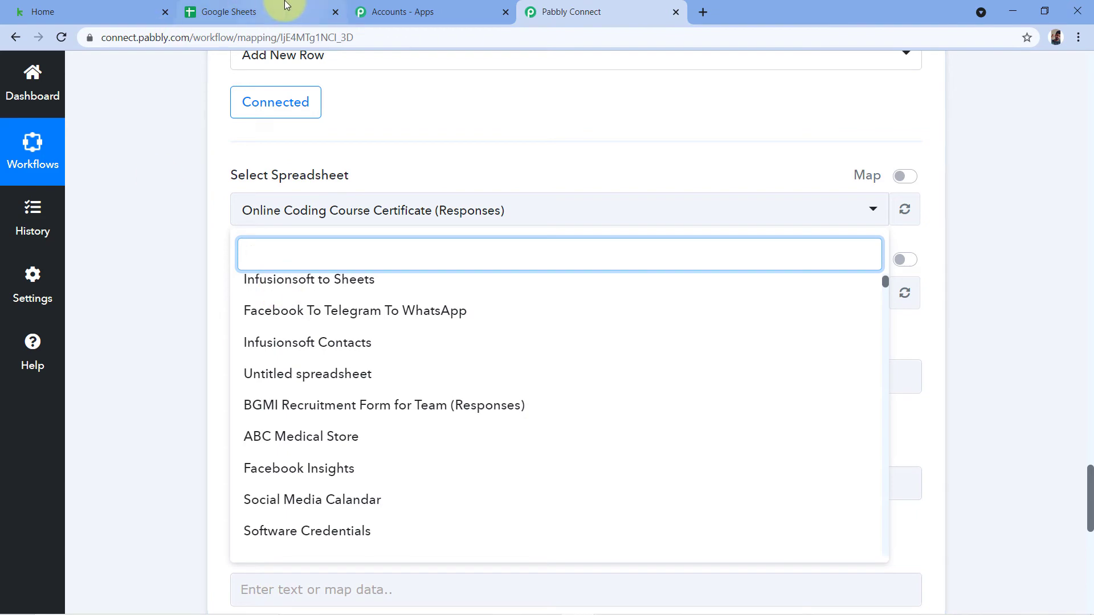
pyautogui.click(268, 11)
pyautogui.scroll(10, 33, 262)
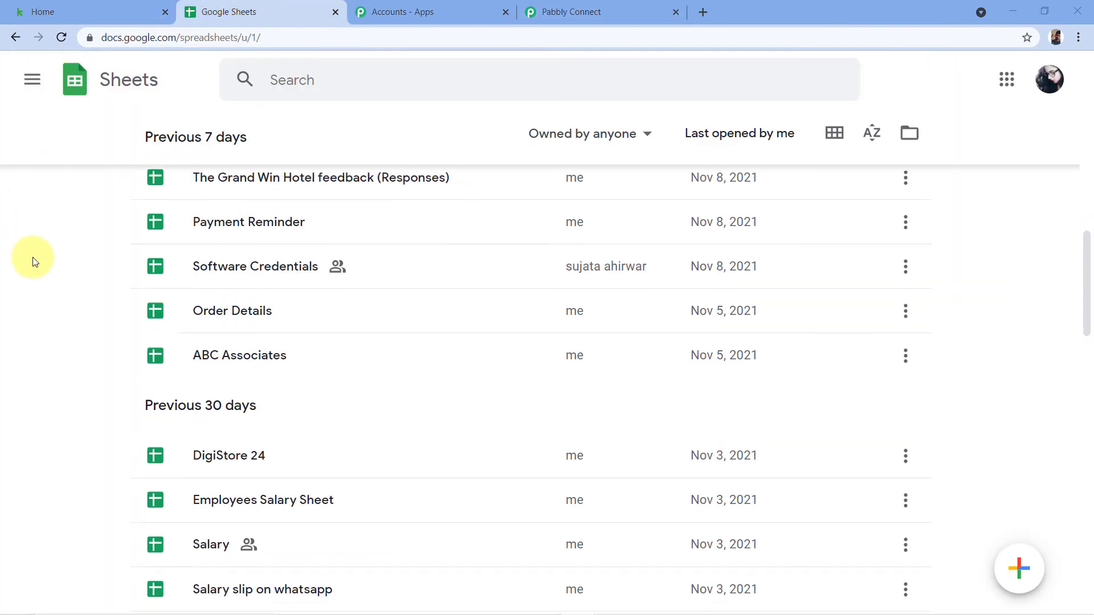
pyautogui.scroll(3, 56, 297)
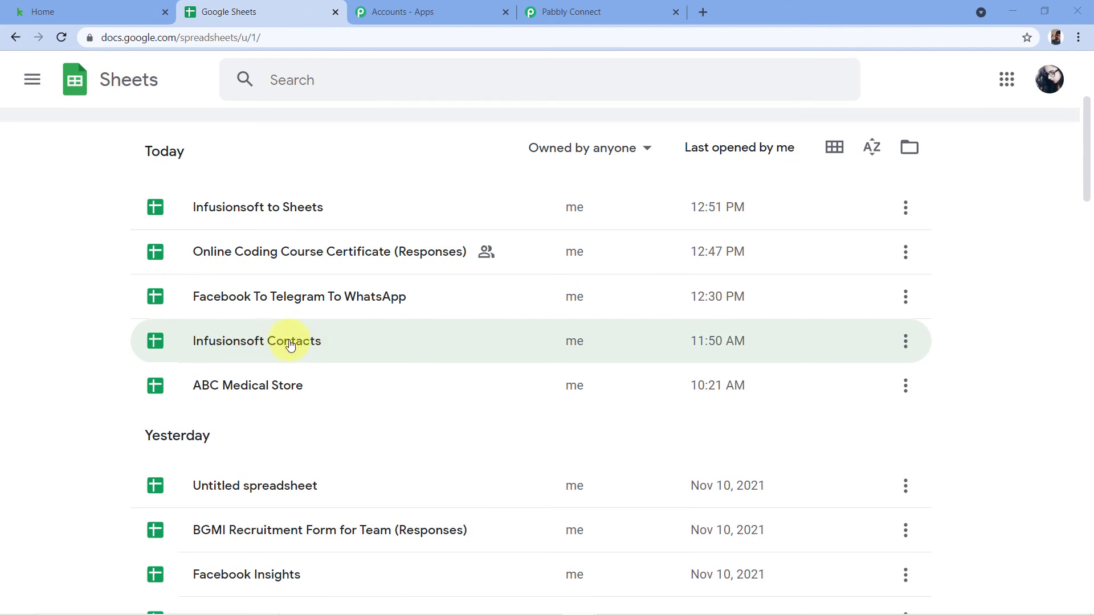
pyautogui.click(254, 348)
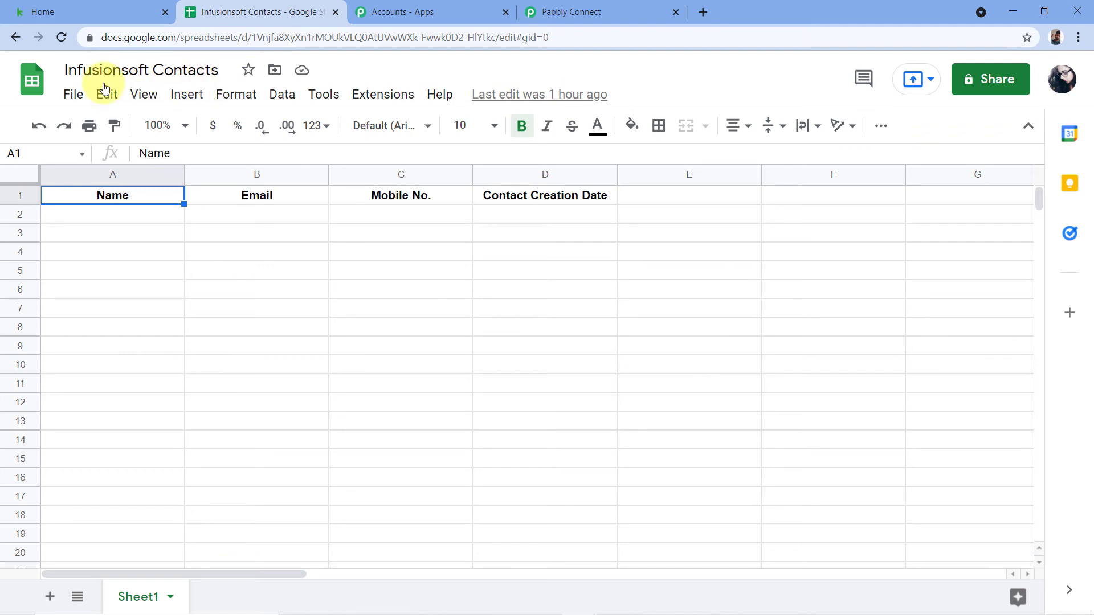
# Switch back to Pabbly Connect and select Infusionsoft Contacts as the spreadsheet for the new row.
pyautogui.click(591, 7)
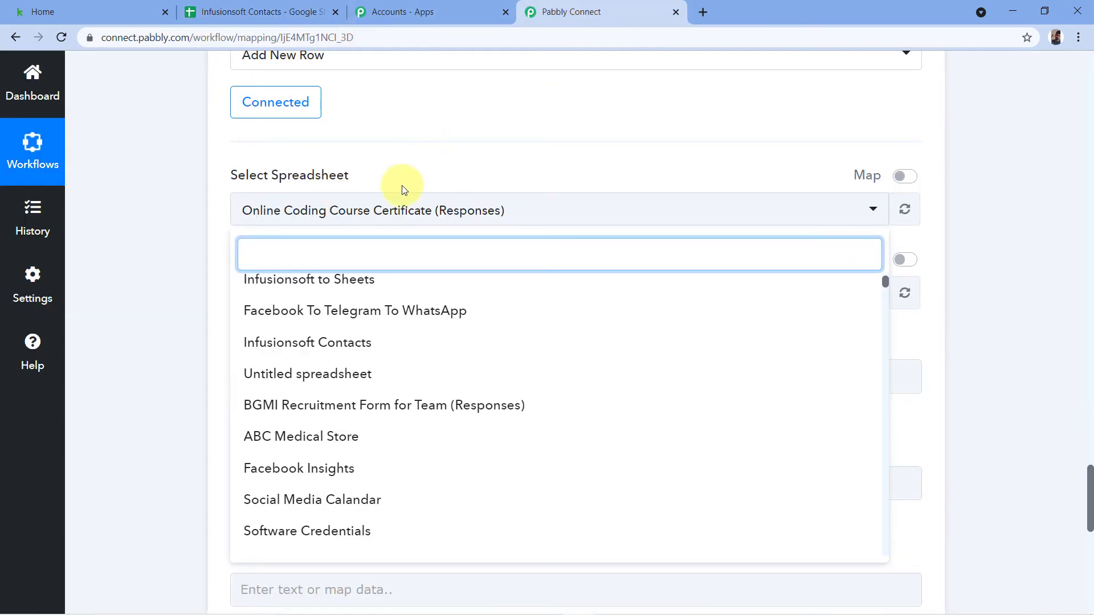
pyautogui.scroll(1, 342, 313)
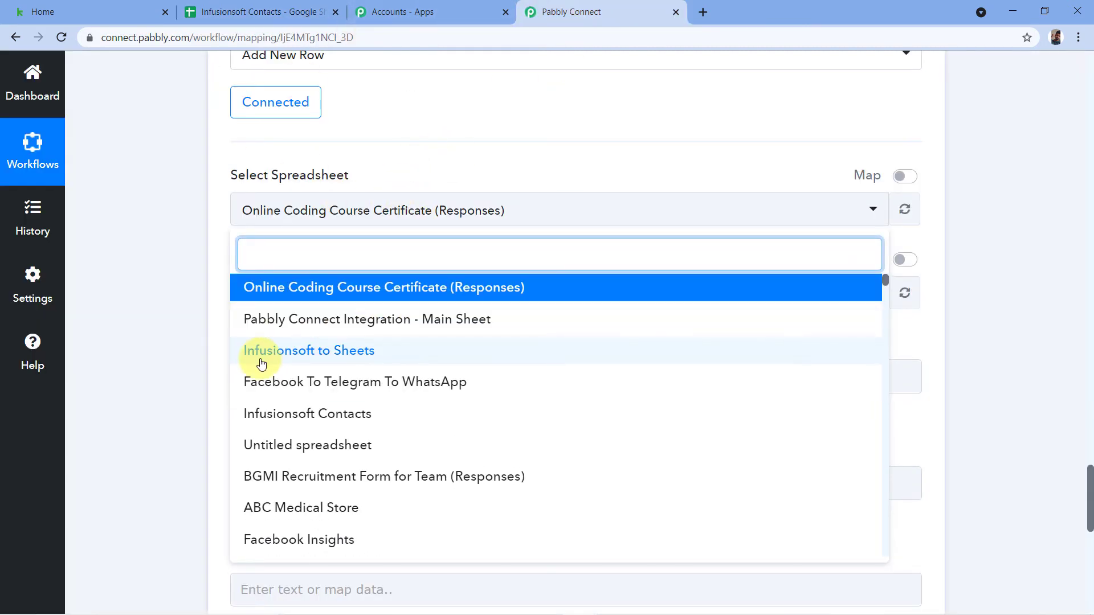
pyautogui.scroll(-1, 265, 361)
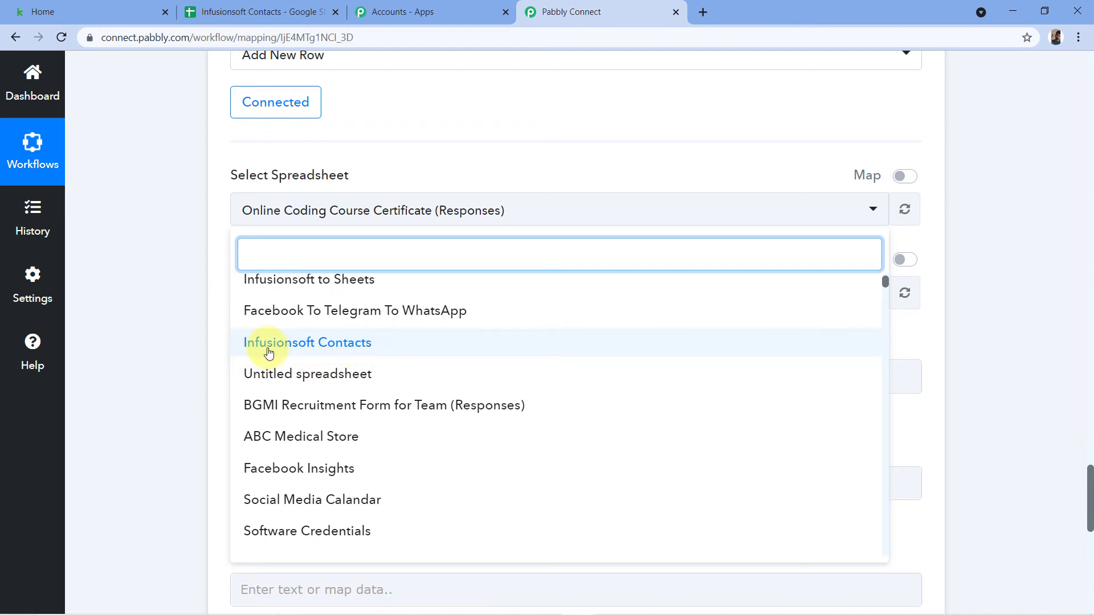
pyautogui.click(296, 344)
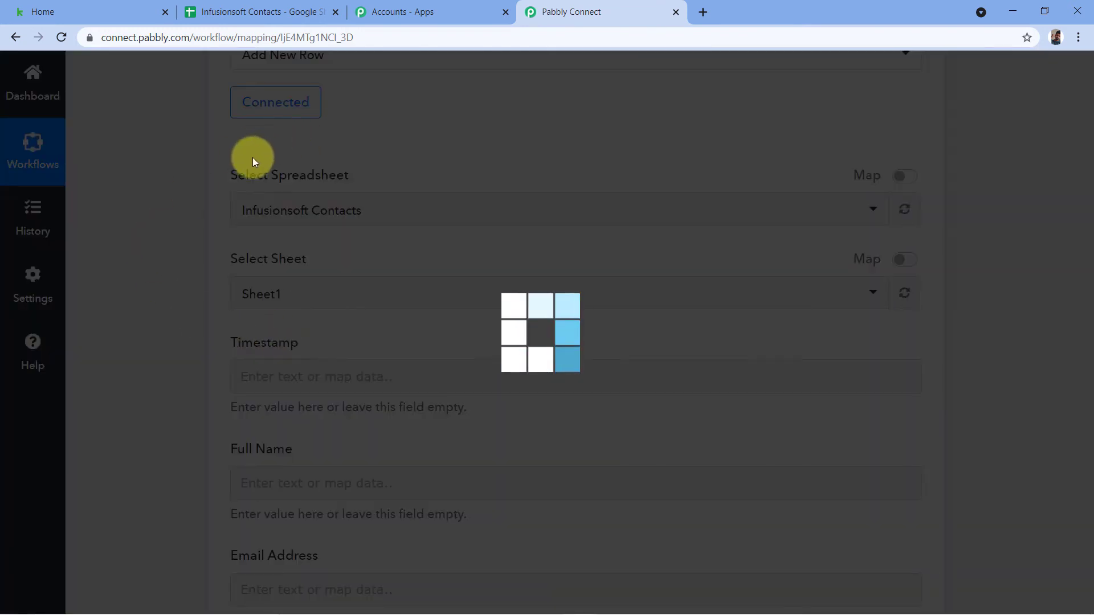
# Compare the sheet name and column headers in the Infusionsoft Contacts spreadsheet with the fields of the Add New Row action.
pyautogui.scroll(-1, 203, 202)
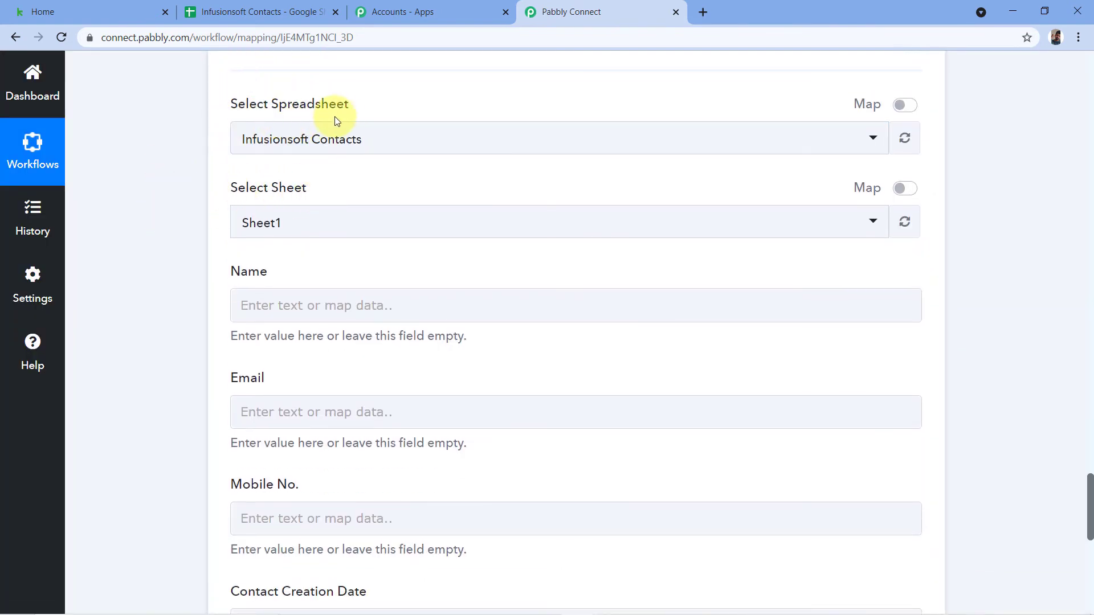
pyautogui.click(238, 4)
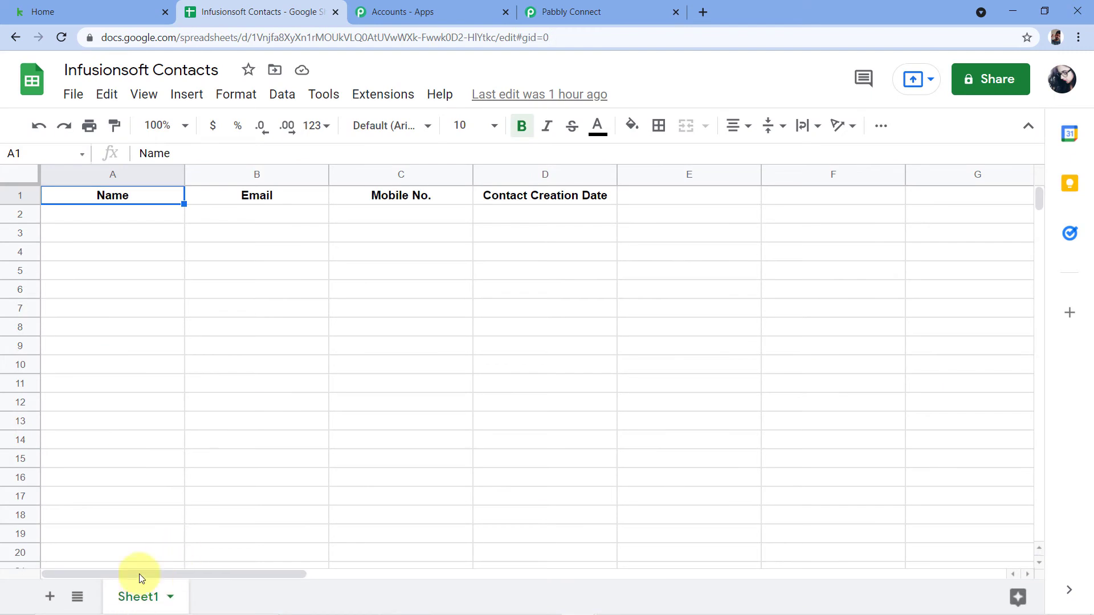
pyautogui.click(578, 5)
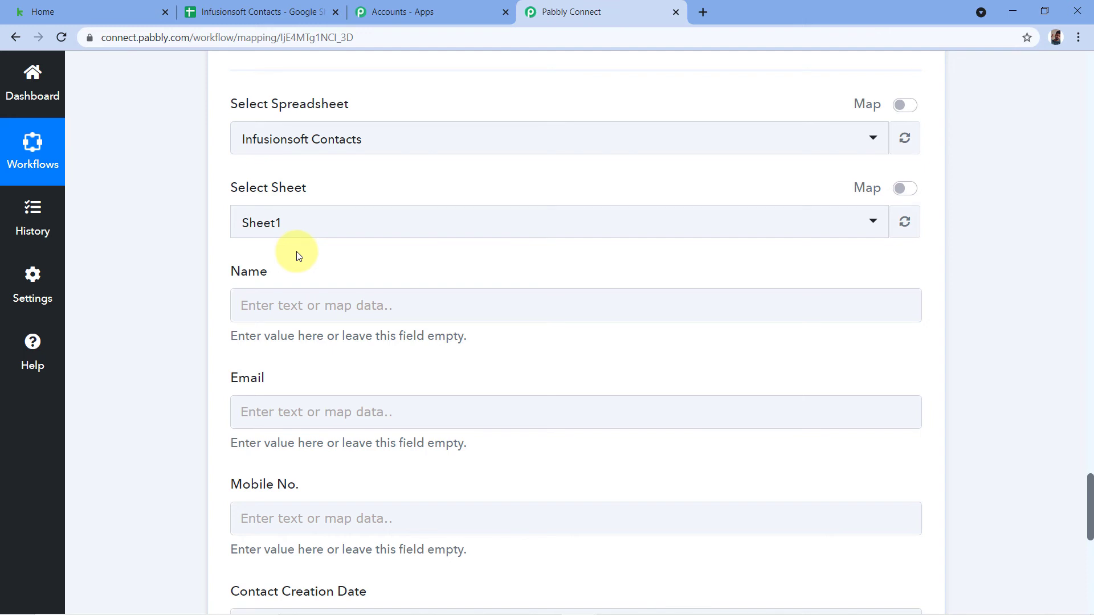
pyautogui.scroll(-1, 297, 251)
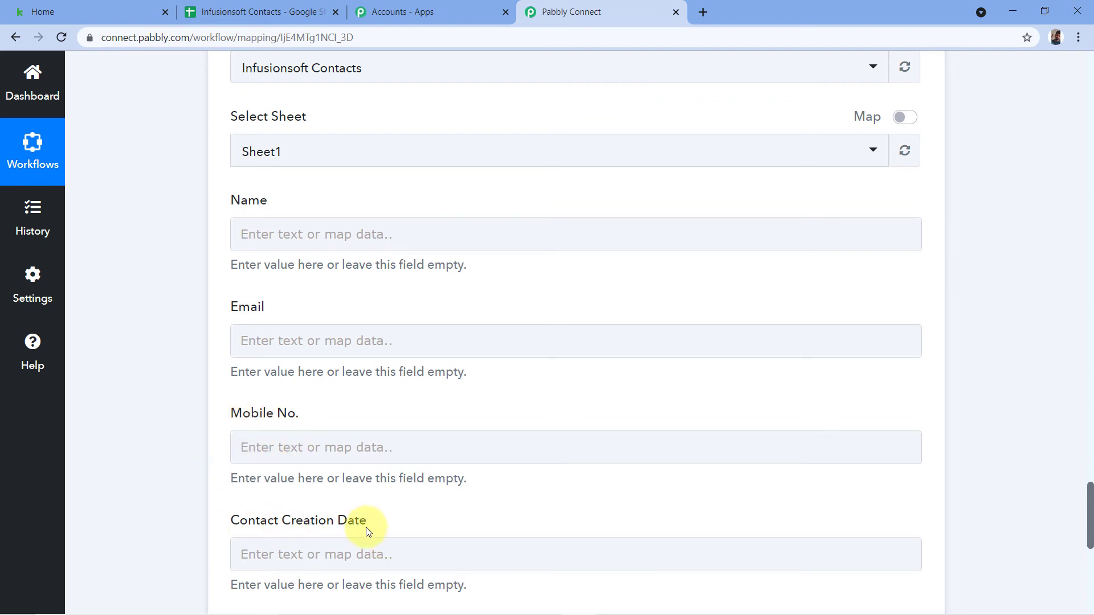
pyautogui.scroll(-1, 379, 520)
pyautogui.click(260, 8)
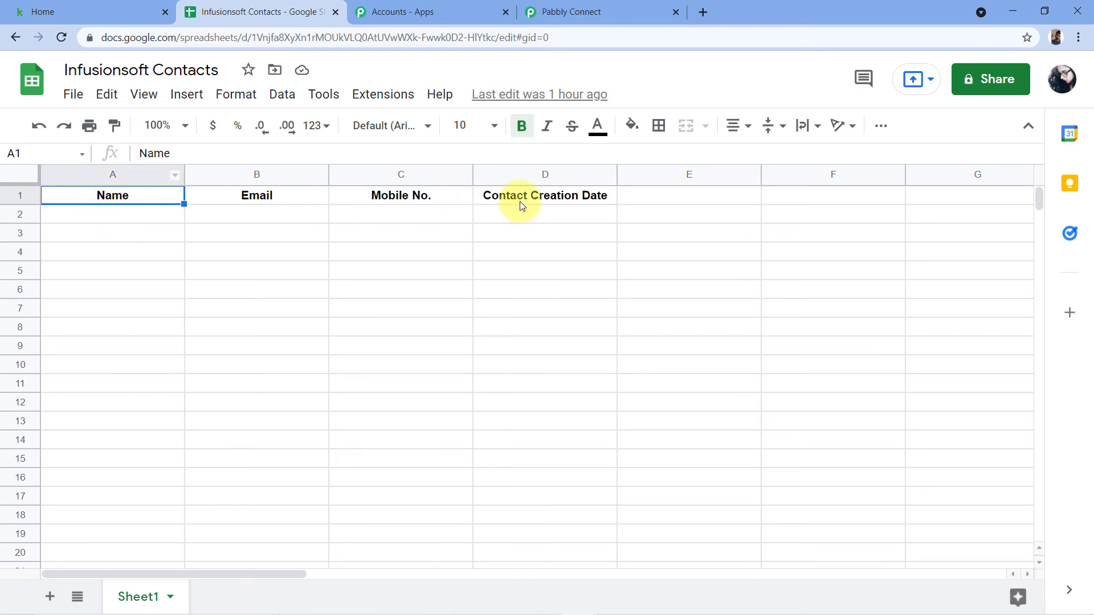
pyautogui.click(599, 11)
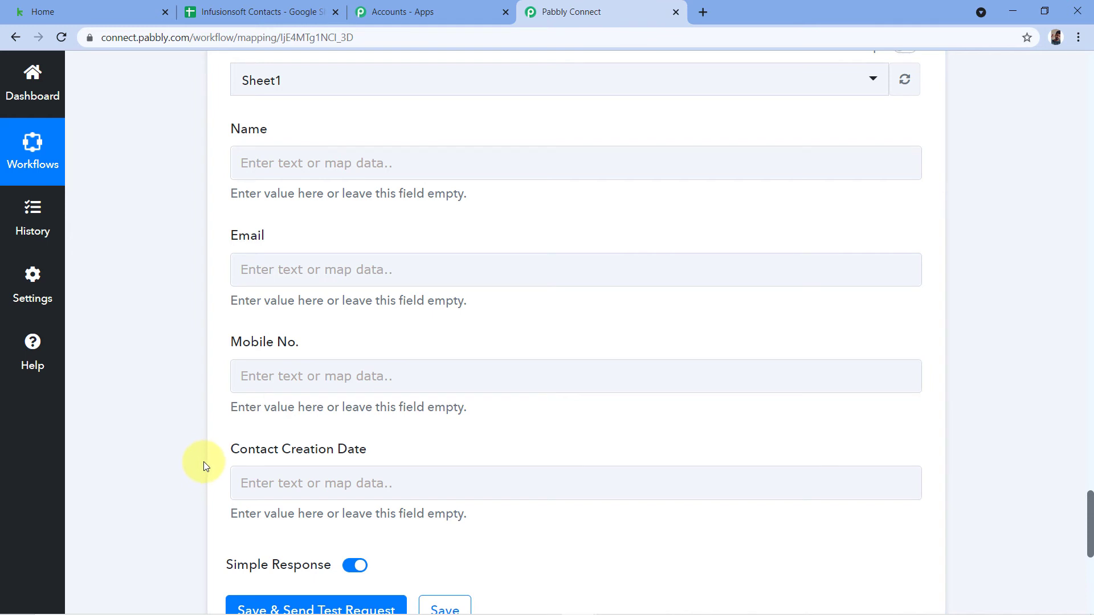
pyautogui.scroll(1, 208, 425)
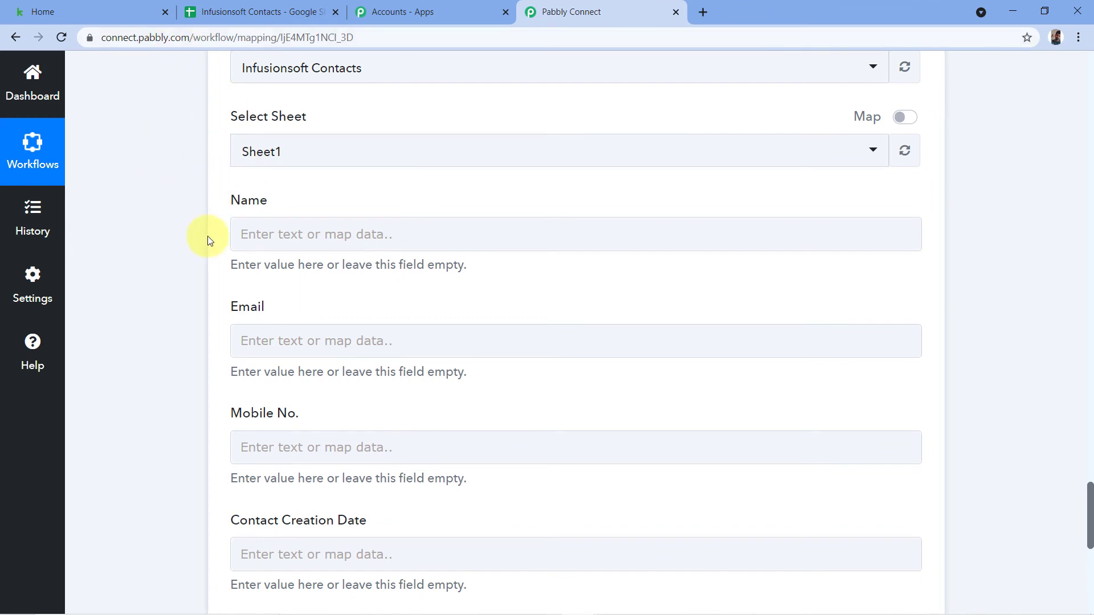
# Review the Retrieve a Contact response for the email, given name, phone number and family name values needed for the row.
pyautogui.scroll(15, 464, 249)
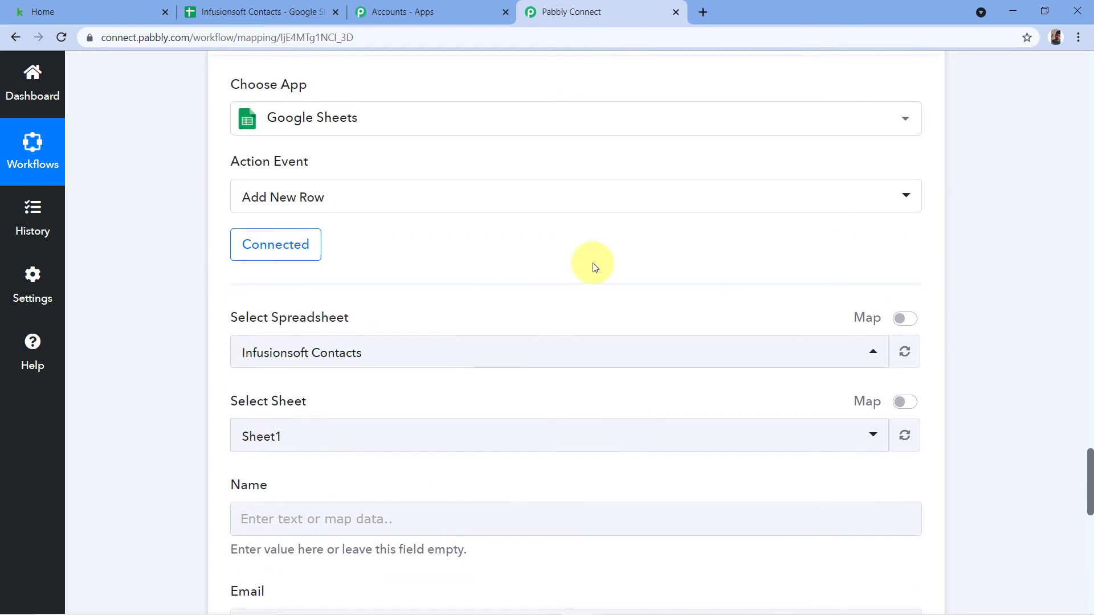
pyautogui.scroll(10, 648, 310)
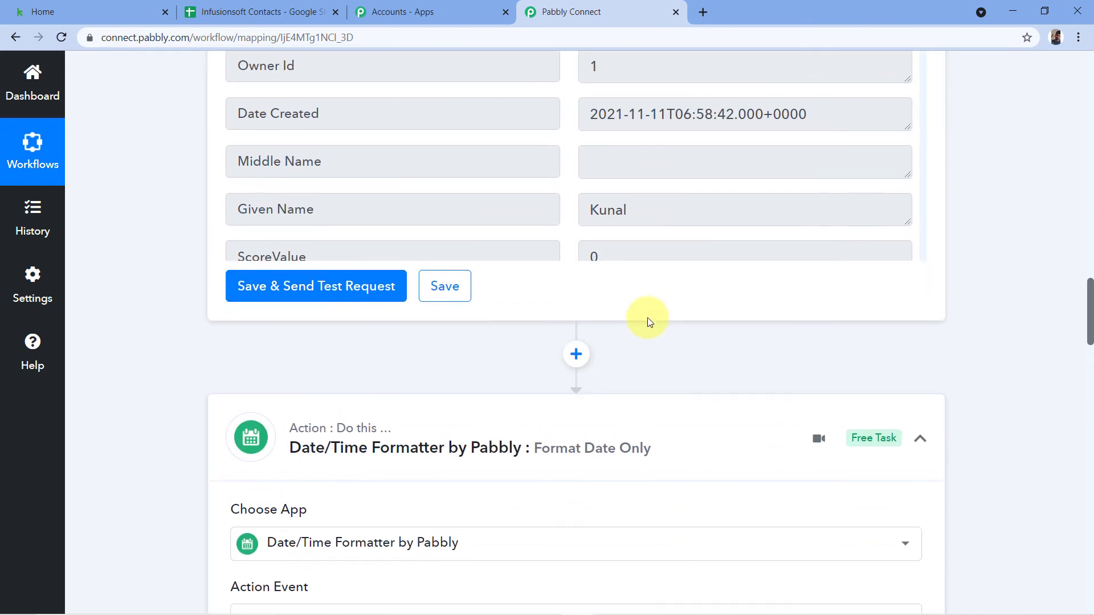
pyautogui.scroll(-1, 661, 254)
pyautogui.scroll(1, 572, 275)
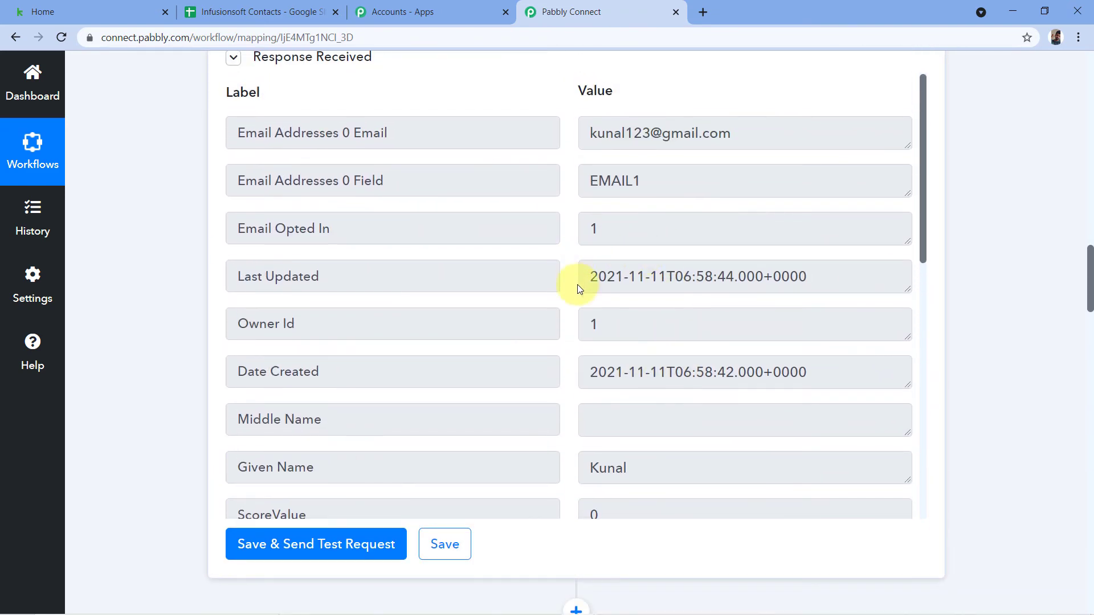
pyautogui.moveTo(732, 137); pyautogui.dragTo(556, 131)
pyautogui.scroll(-5, 556, 146)
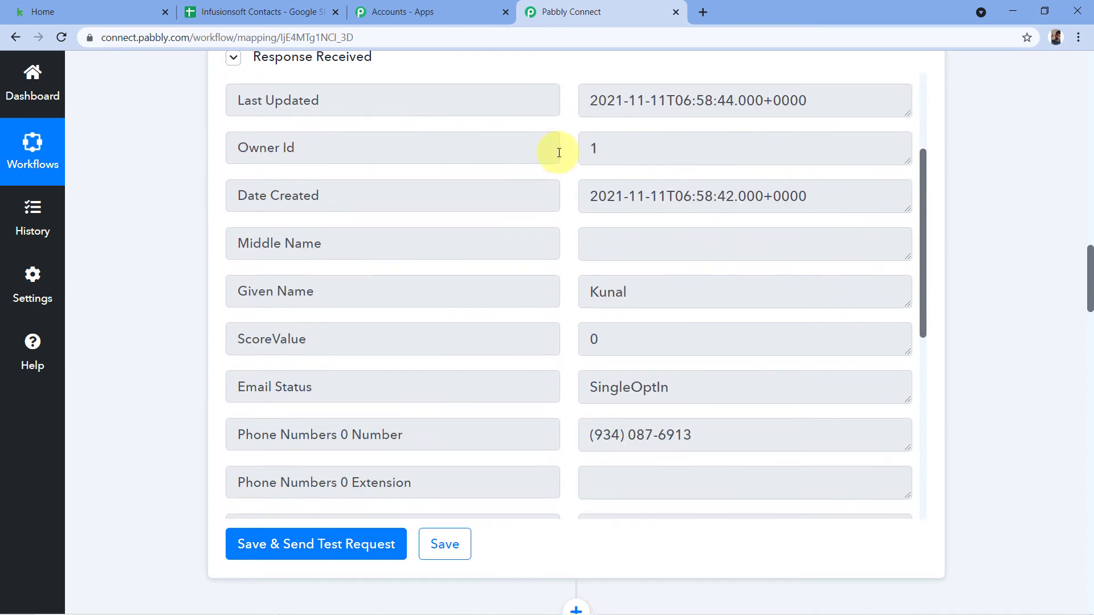
pyautogui.moveTo(643, 176); pyautogui.dragTo(569, 178)
pyautogui.scroll(-4, 569, 183)
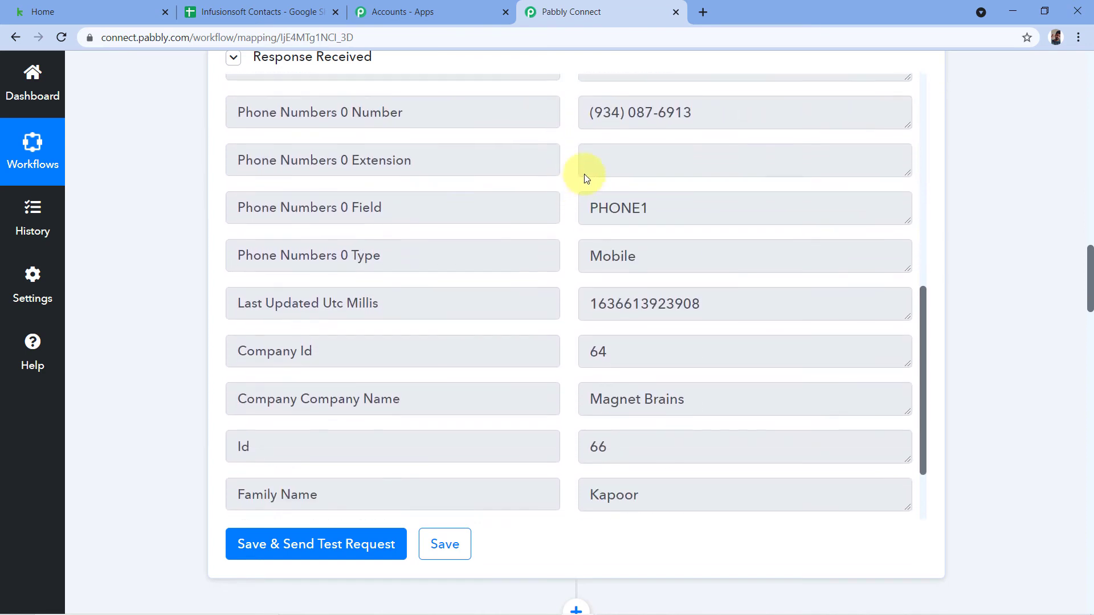
pyautogui.moveTo(709, 117); pyautogui.dragTo(590, 118)
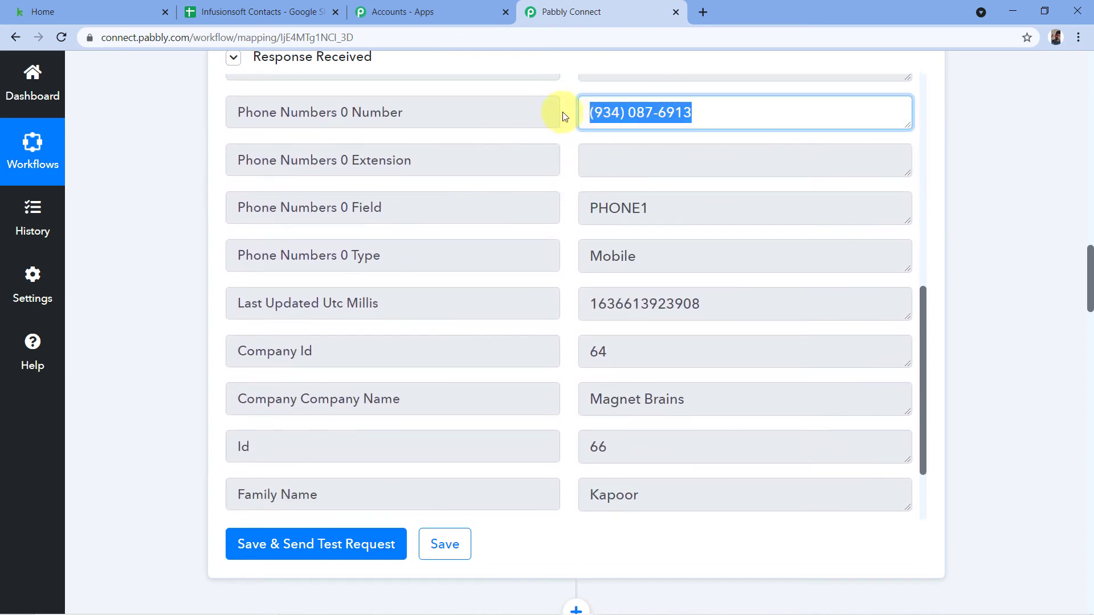
pyautogui.click(561, 113)
pyautogui.scroll(-2, 564, 131)
pyautogui.moveTo(702, 400); pyautogui.dragTo(565, 392)
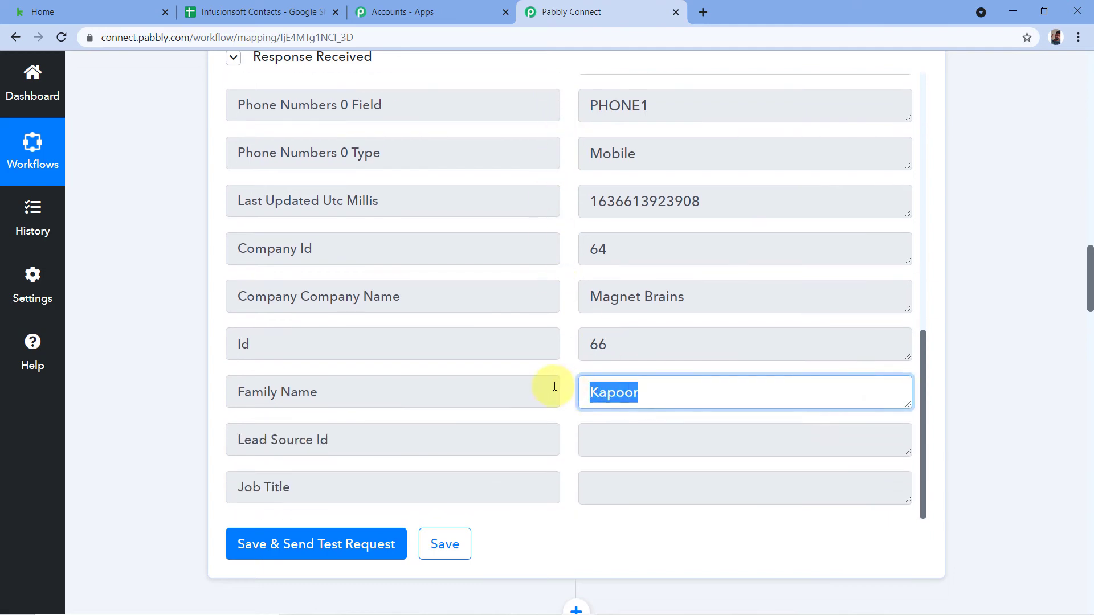
pyautogui.click(572, 357)
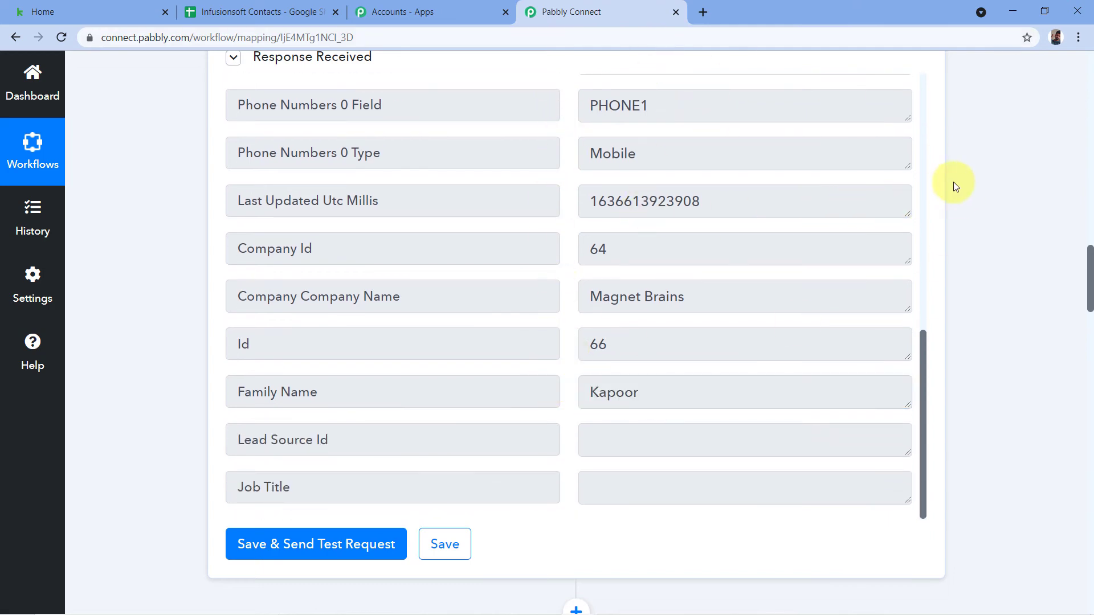
# Check the formatted creation date in the Date/Time Formatter response.
pyautogui.scroll(-15, 957, 184)
pyautogui.scroll(-15, 958, 180)
pyautogui.scroll(12, 411, 220)
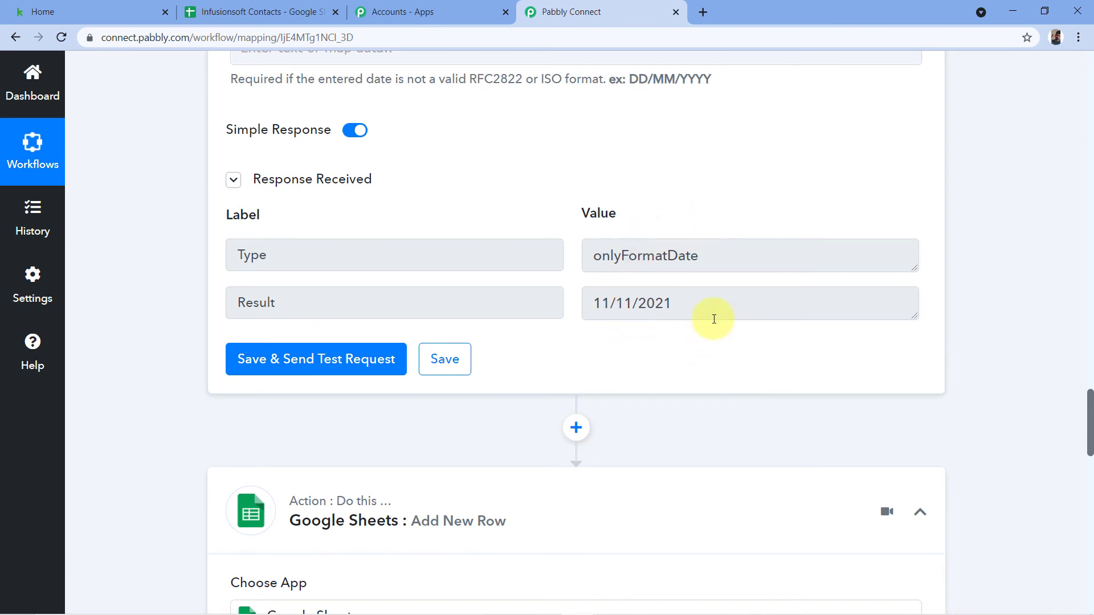
pyautogui.moveTo(678, 302); pyautogui.dragTo(587, 302)
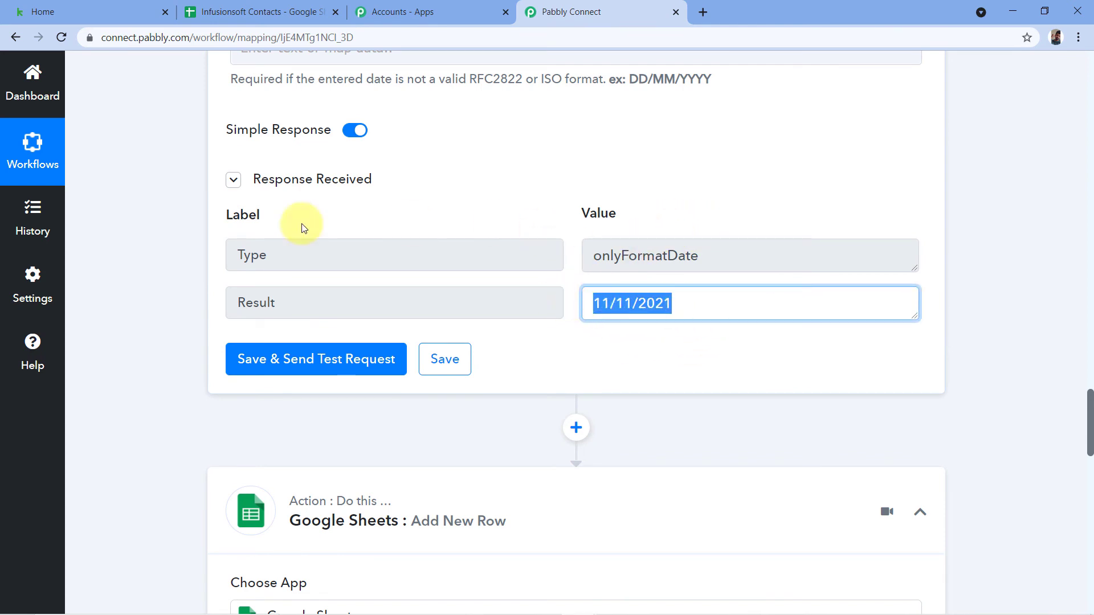
pyautogui.click(573, 283)
# Map the Name column to the Given Name and Family Name from the Retrieve a Contact step.
pyautogui.scroll(-12, 620, 334)
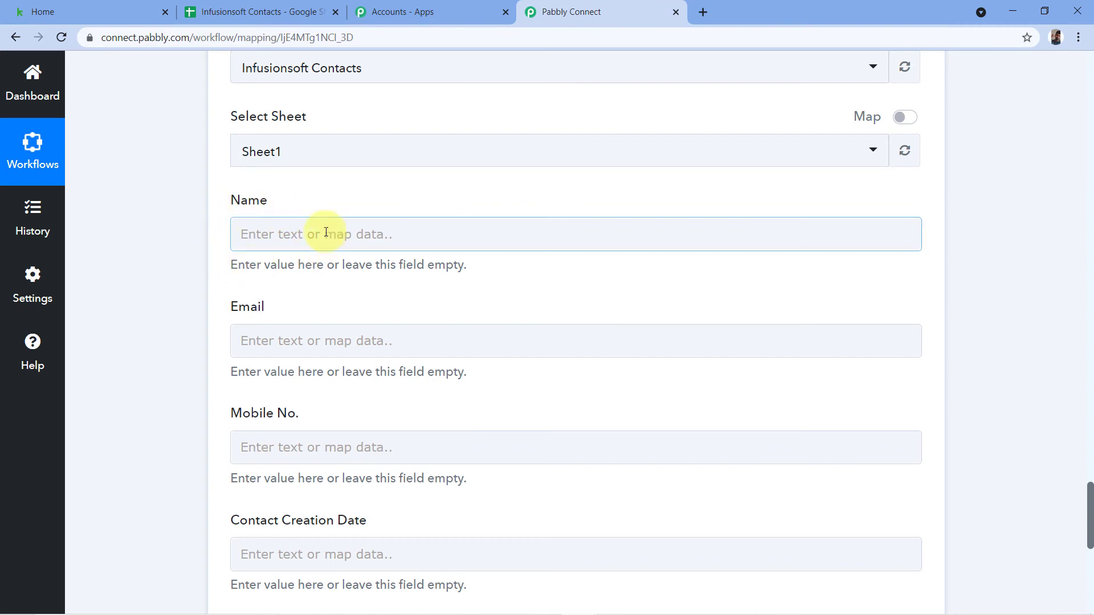
pyautogui.click(262, 234)
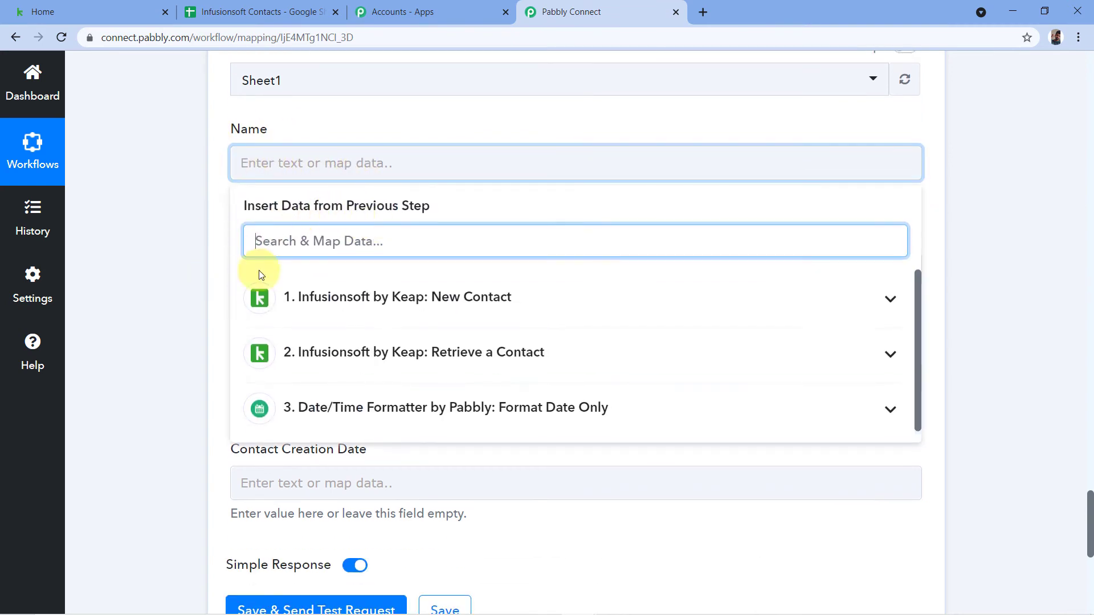
pyautogui.click(482, 367)
pyautogui.scroll(-5, 481, 342)
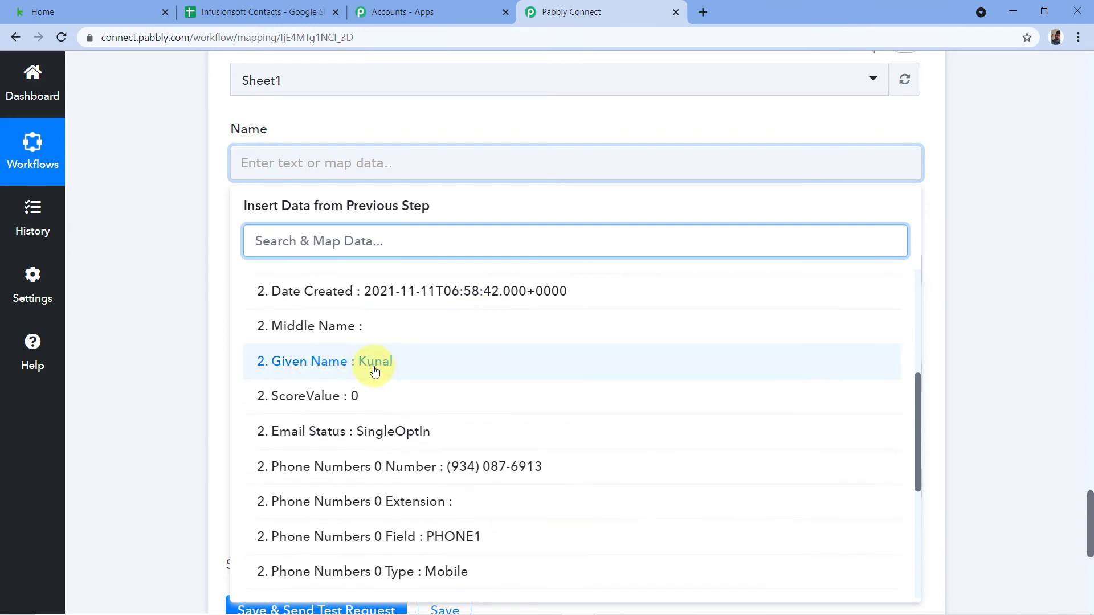
pyautogui.click(375, 365)
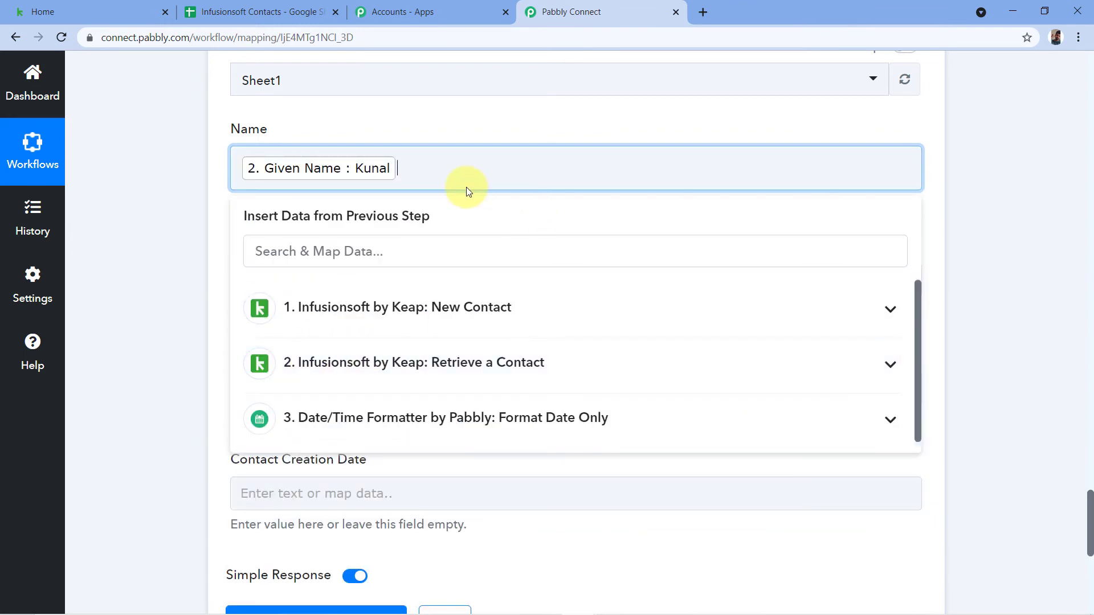
pyautogui.click(456, 362)
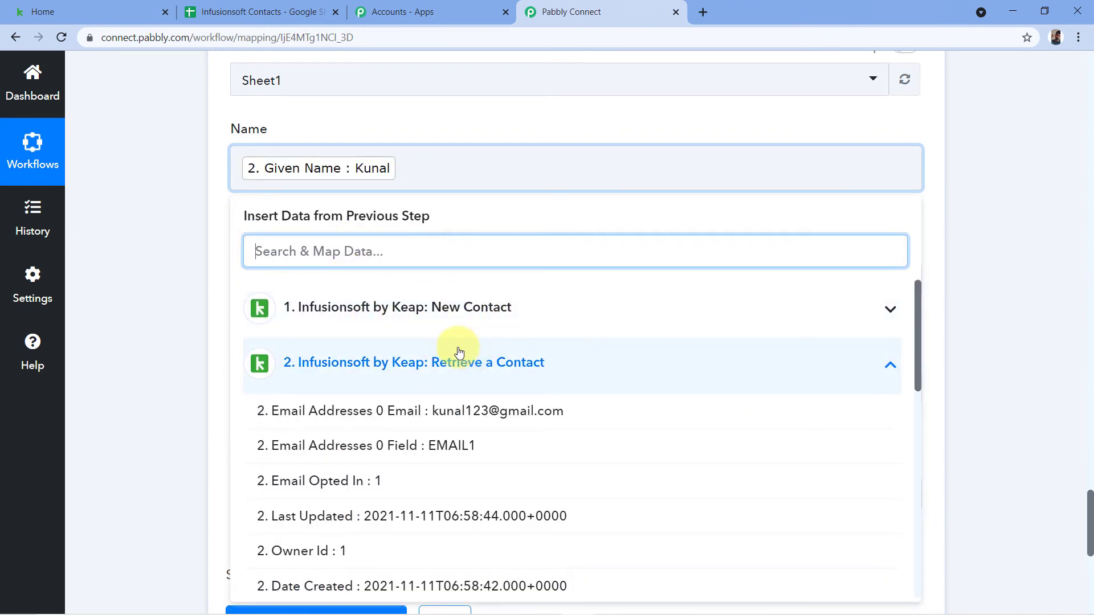
pyautogui.scroll(-3, 456, 345)
pyautogui.scroll(-8, 466, 326)
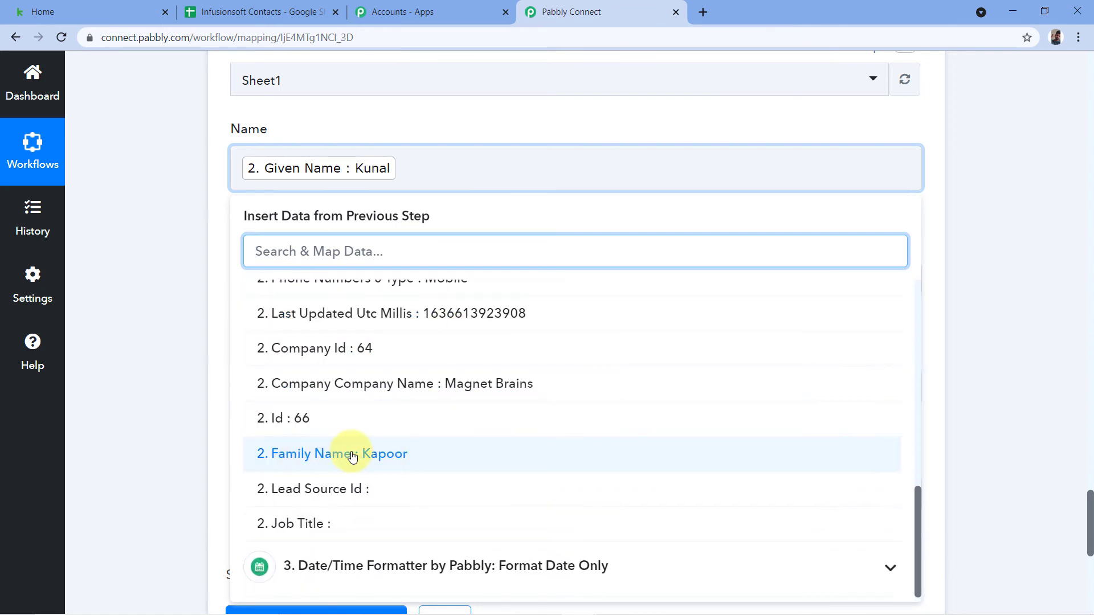
pyautogui.click(370, 456)
pyautogui.click(202, 282)
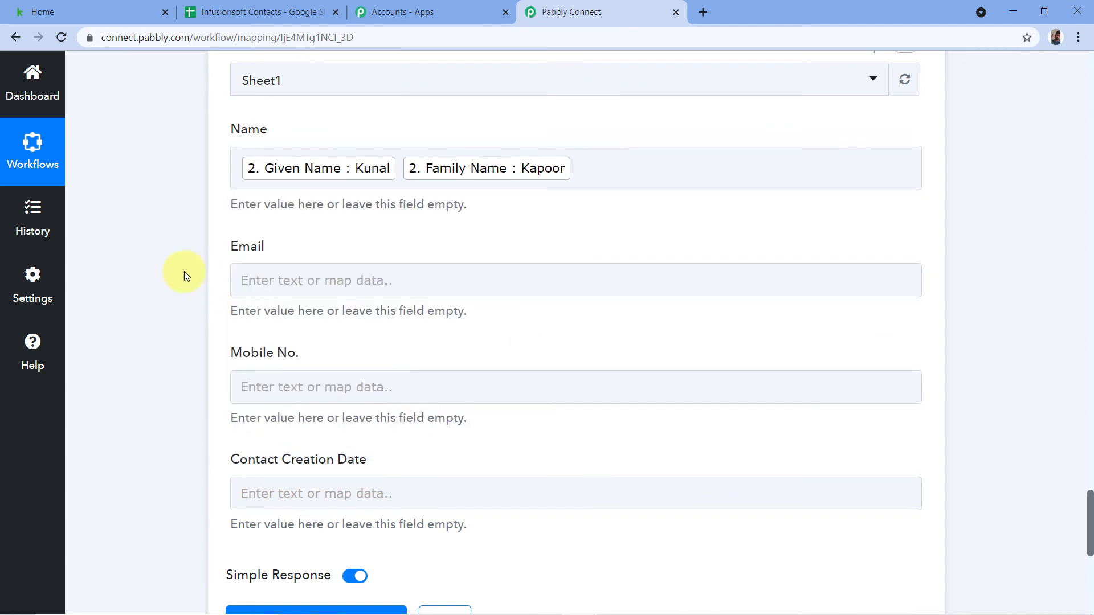
# Map the Email column to Email Addresses 0 Email from the Retrieve a Contact step.
pyautogui.click(284, 280)
pyautogui.scroll(-1, 269, 248)
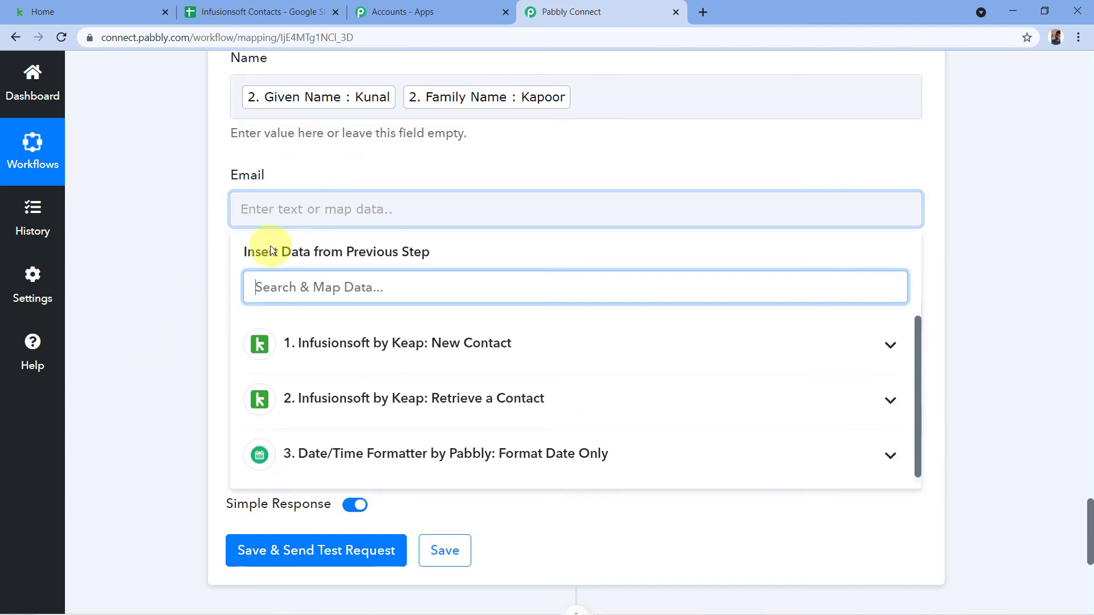
pyautogui.click(418, 415)
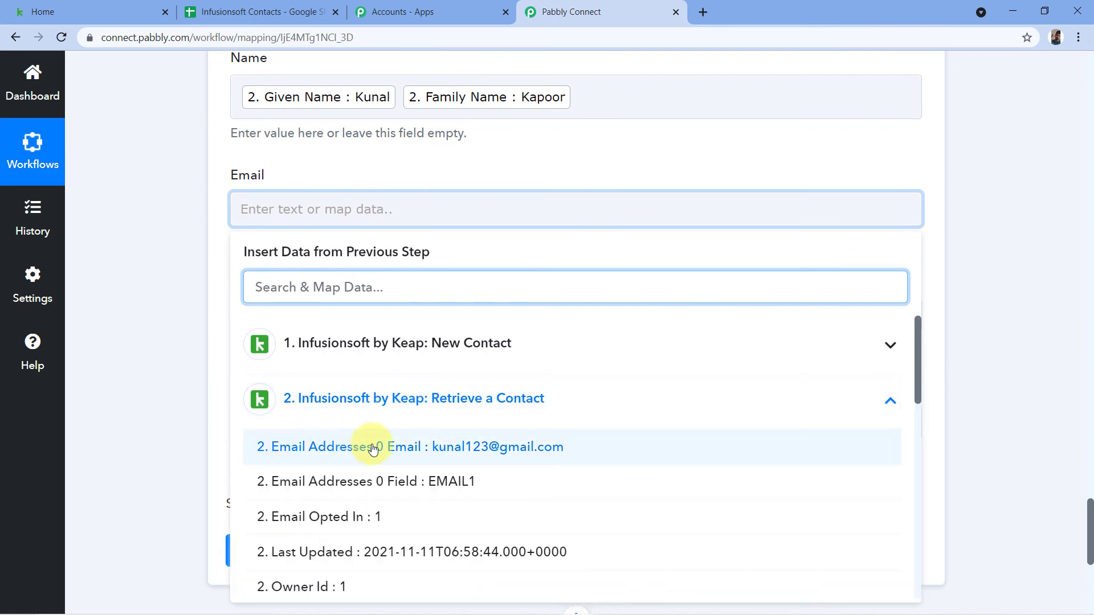
pyautogui.click(432, 449)
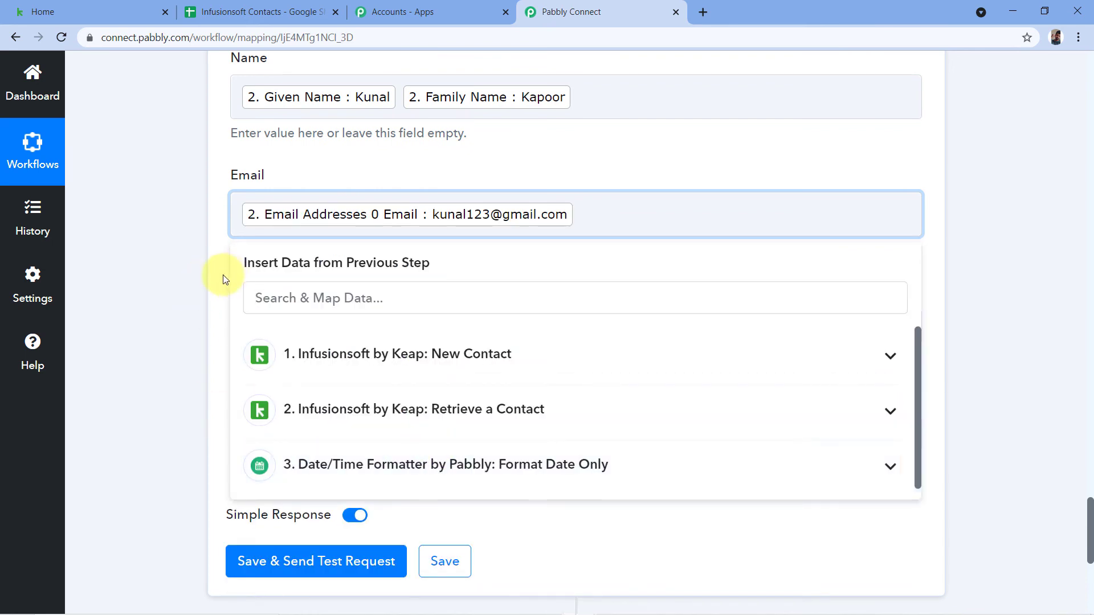
pyautogui.click(224, 278)
# Map the Mobile No. column to Phone Numbers 0 Number from the Retrieve a Contact step.
pyautogui.scroll(-1, 194, 302)
pyautogui.click(262, 255)
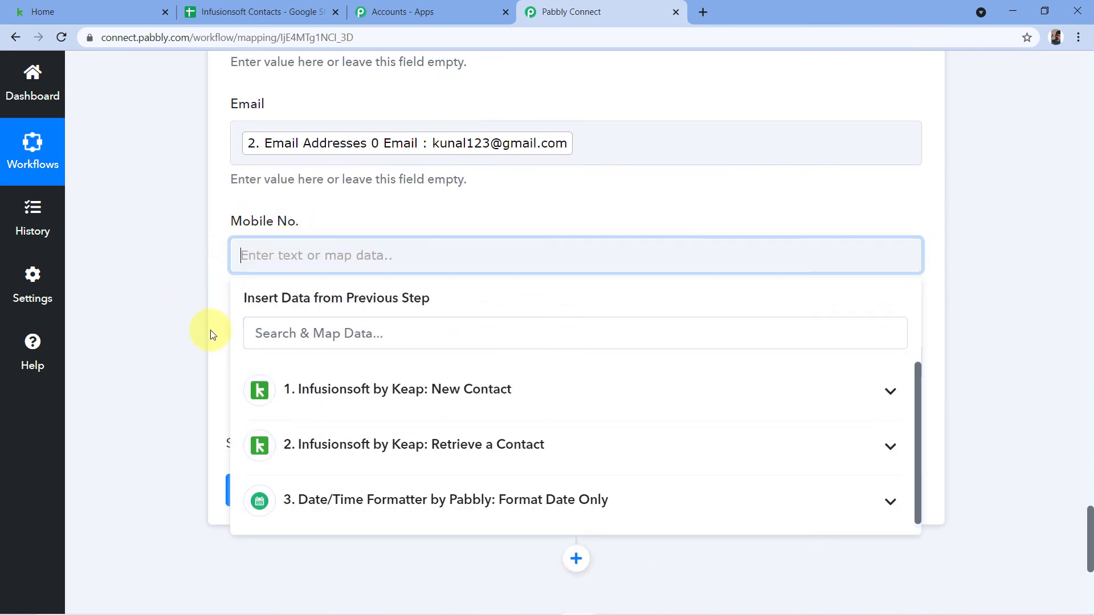
pyautogui.click(370, 420)
pyautogui.scroll(-4, 393, 393)
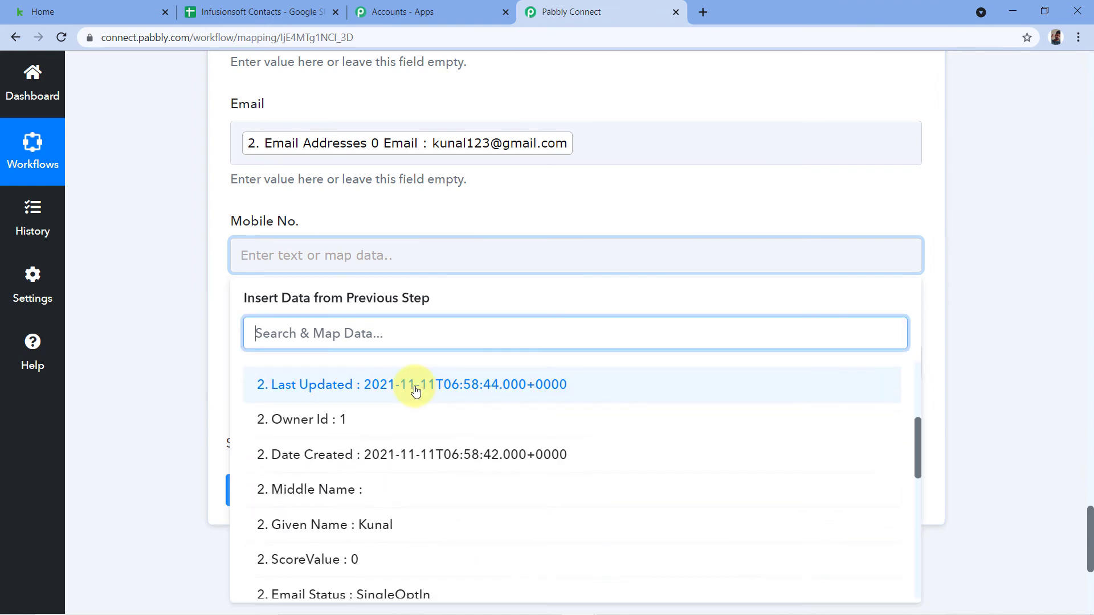
pyautogui.scroll(-4, 415, 391)
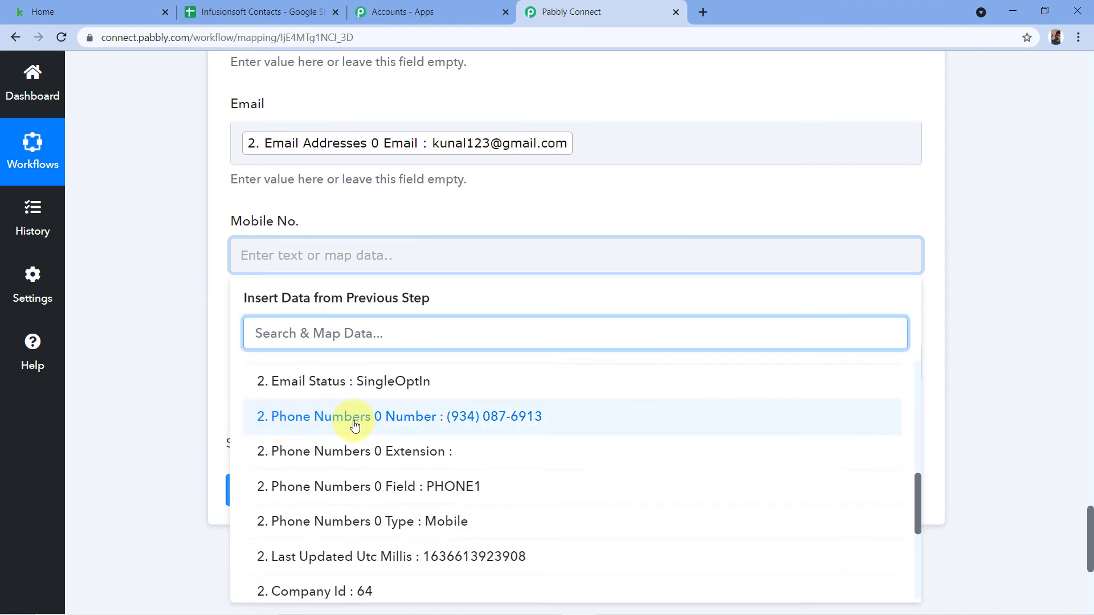
pyautogui.click(428, 422)
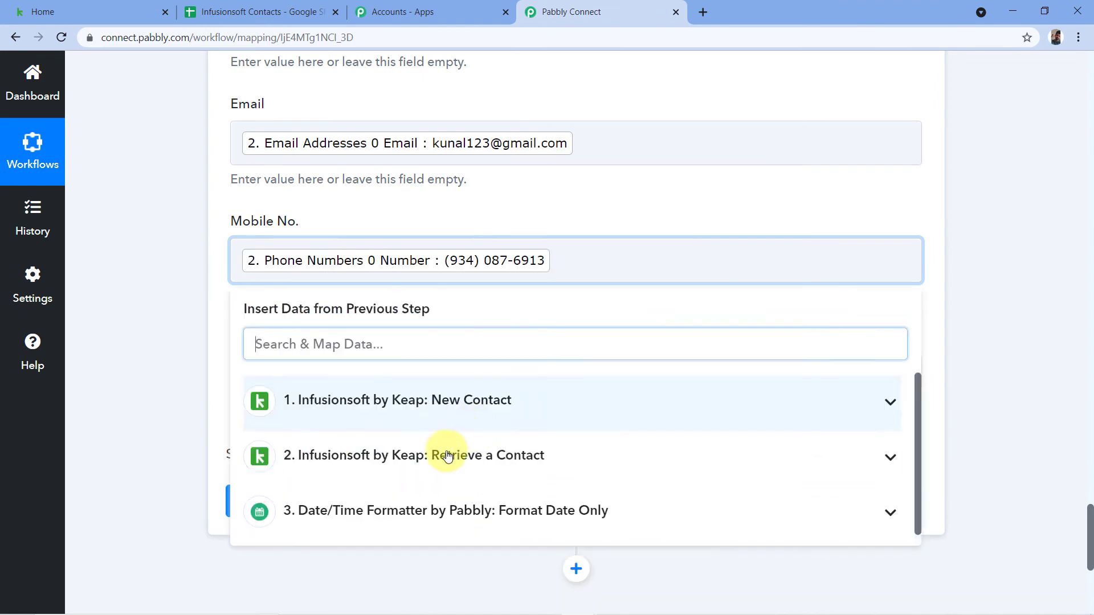
pyautogui.click(196, 287)
# Map the Contact Creation Date column to the Result from the Date/Time Formatter step.
pyautogui.scroll(-1, 217, 274)
pyautogui.scroll(-1, 218, 267)
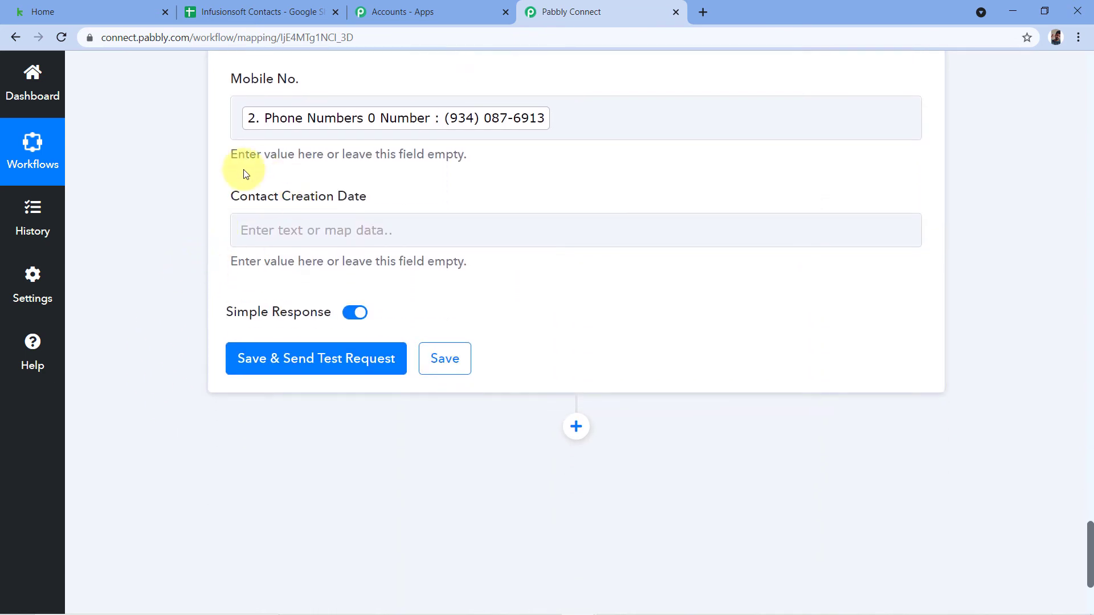
pyautogui.click(285, 231)
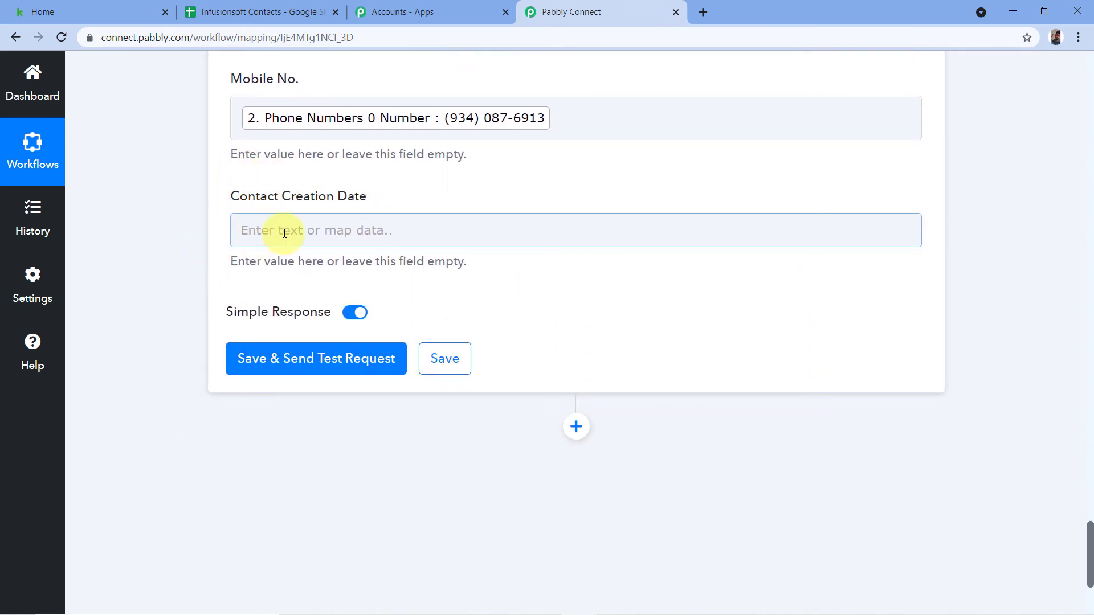
pyautogui.scroll(-1, 256, 253)
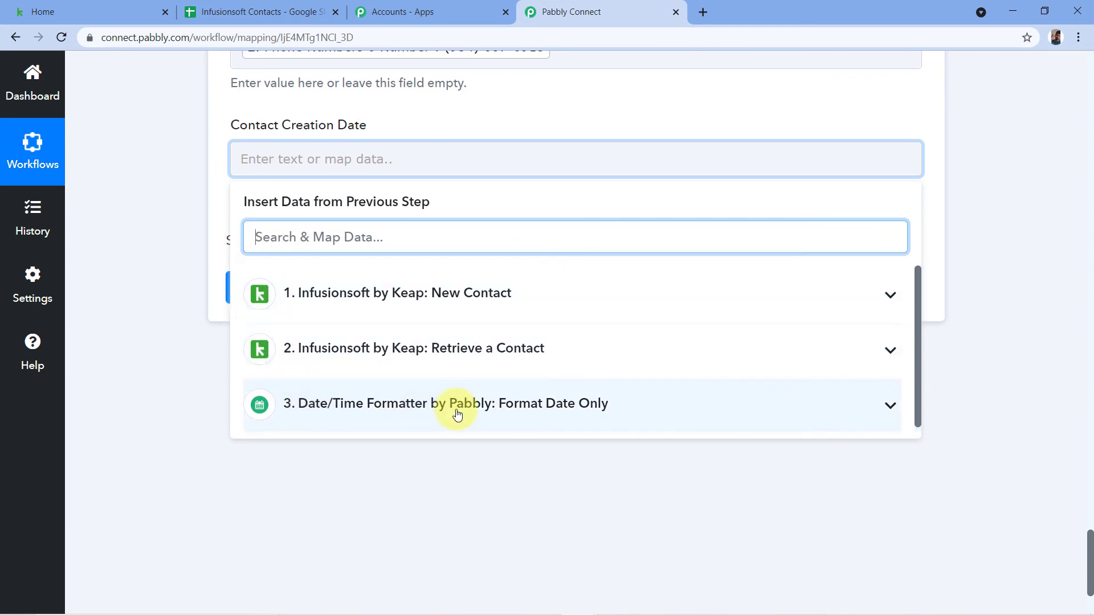
pyautogui.click(475, 408)
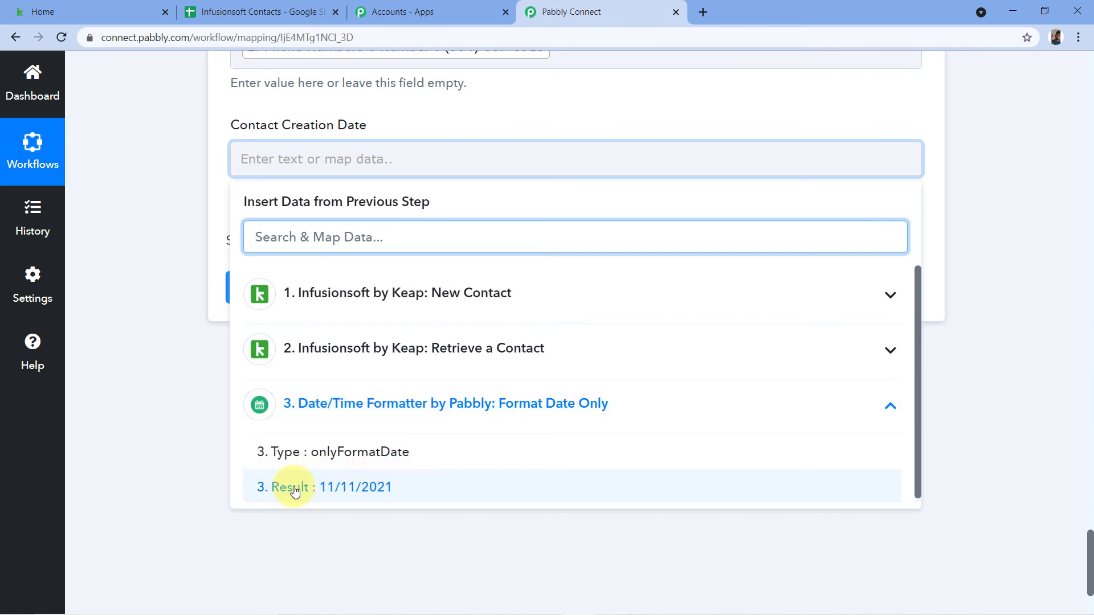
pyautogui.click(349, 486)
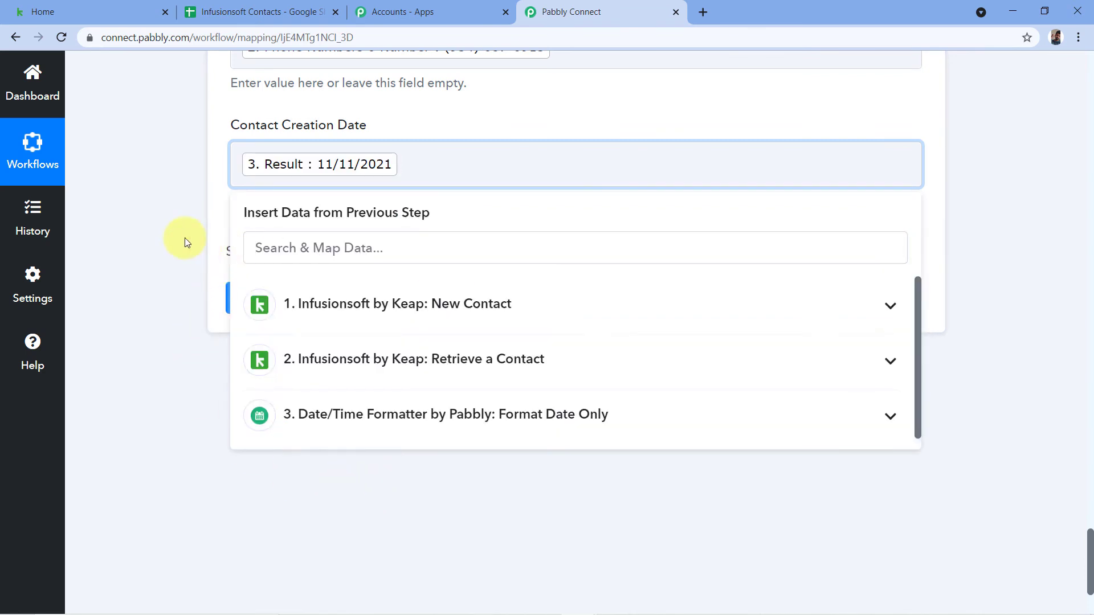
pyautogui.click(185, 238)
# Review the mapped columns, then save the Add New Row action and send a test request.
pyautogui.scroll(5, 189, 244)
pyautogui.scroll(2, 171, 256)
pyautogui.scroll(-1, 145, 267)
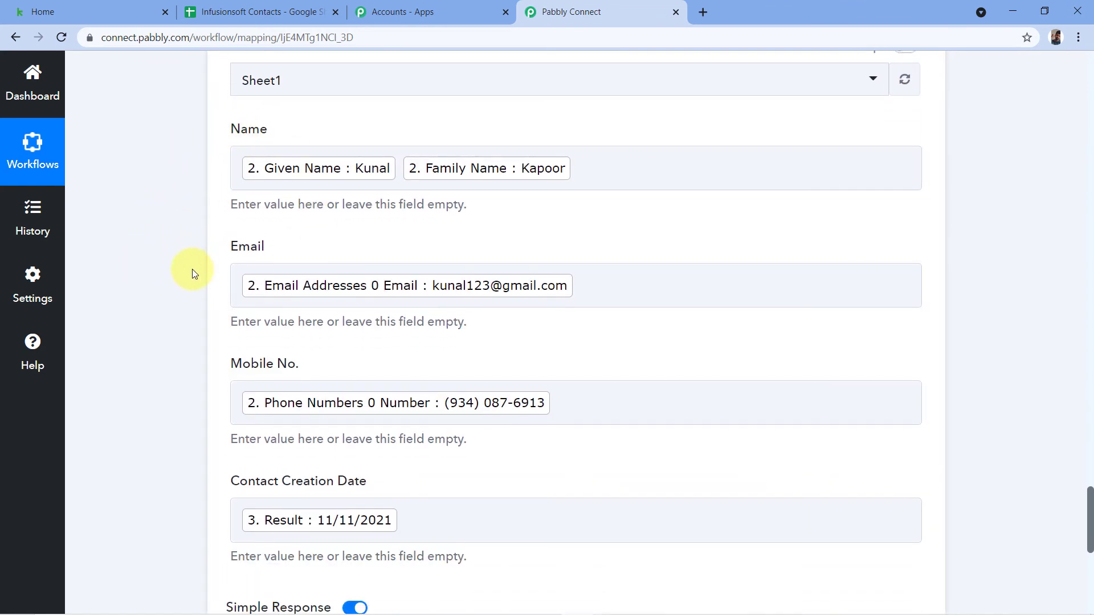
pyautogui.scroll(-1, 193, 269)
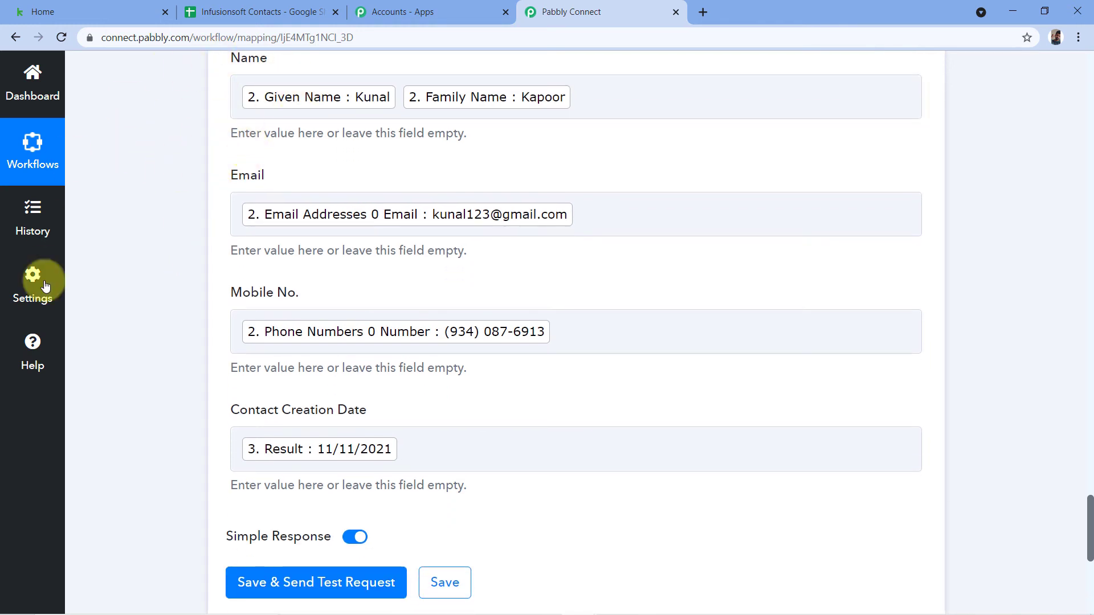
pyautogui.scroll(-1, 273, 233)
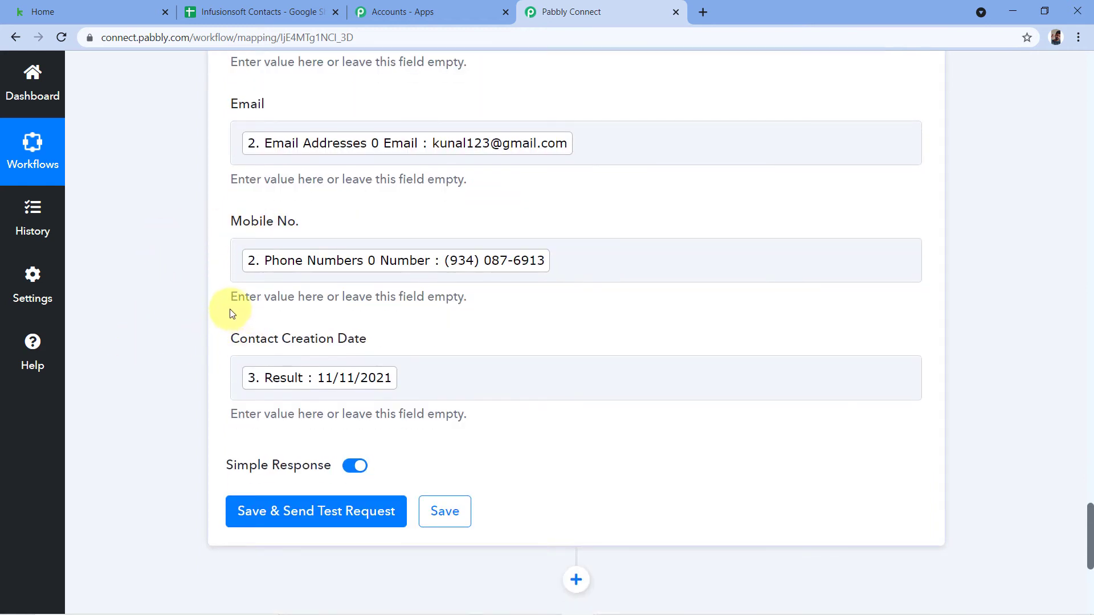
pyautogui.scroll(-1, 159, 433)
pyautogui.click(321, 444)
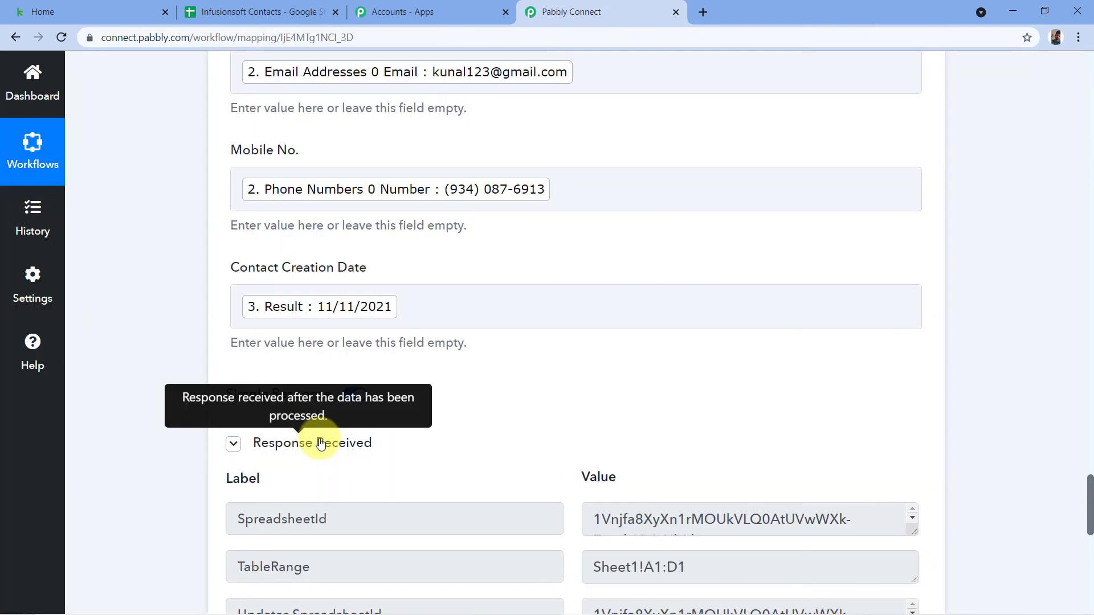
# Examine the test response and recheck the selected spreadsheet, sheet and column mappings of the Google Sheets action.
pyautogui.scroll(-1, 268, 371)
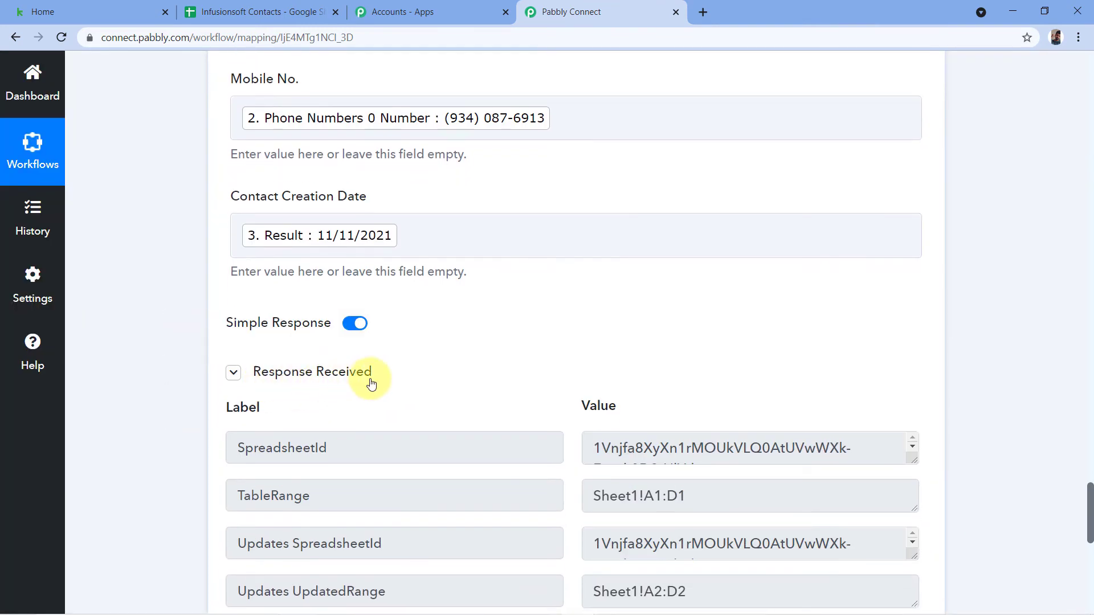
pyautogui.scroll(-1, 377, 364)
pyautogui.scroll(-3, 512, 303)
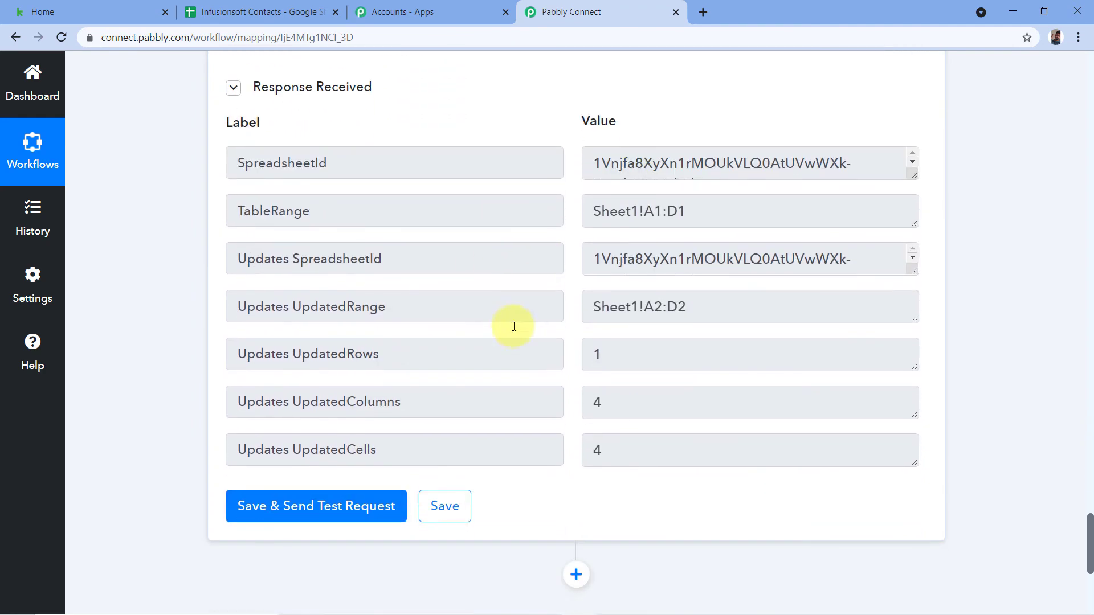
pyautogui.scroll(6, 584, 327)
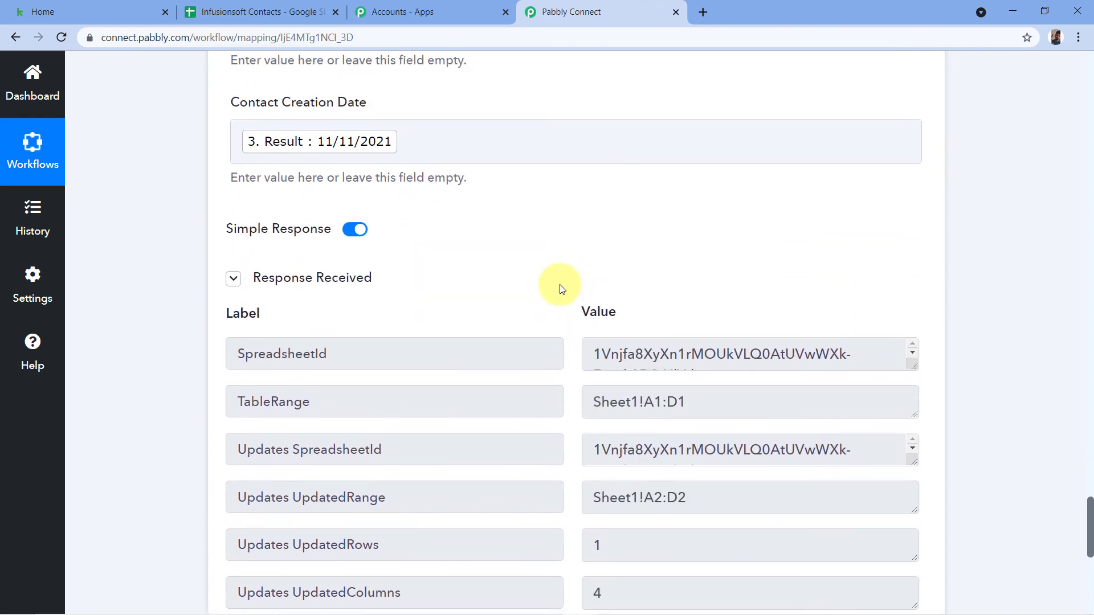
pyautogui.scroll(7, 502, 350)
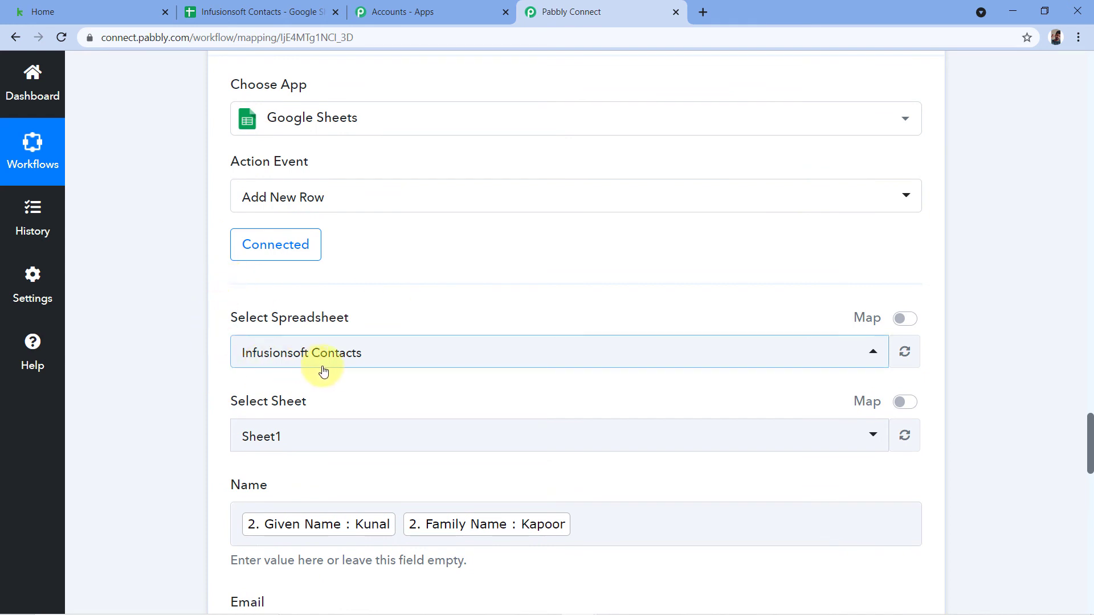
pyautogui.scroll(-3, 339, 379)
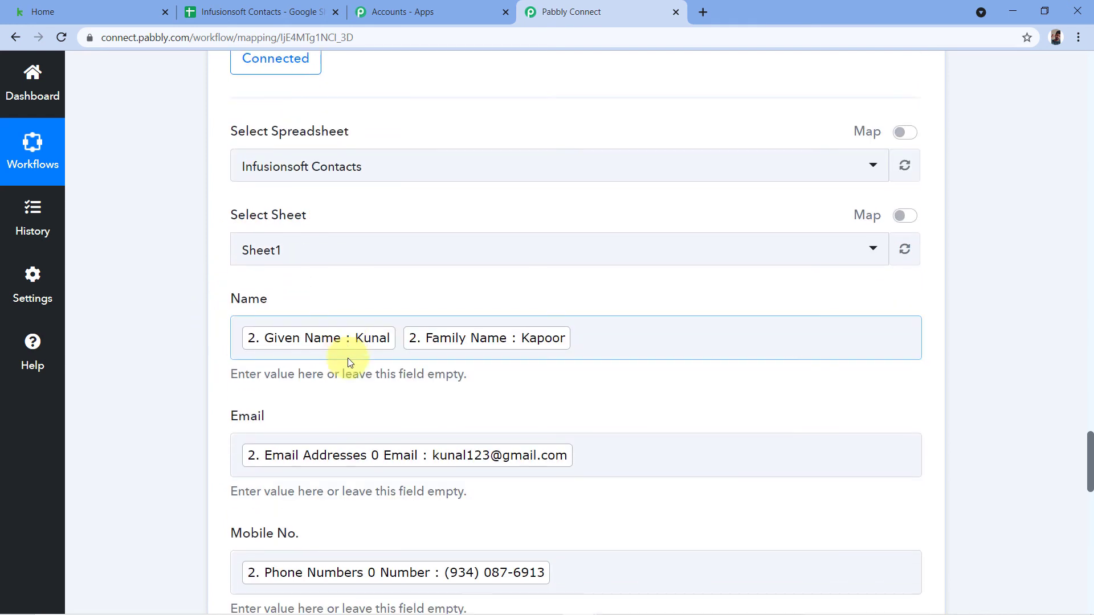
pyautogui.scroll(-3, 211, 413)
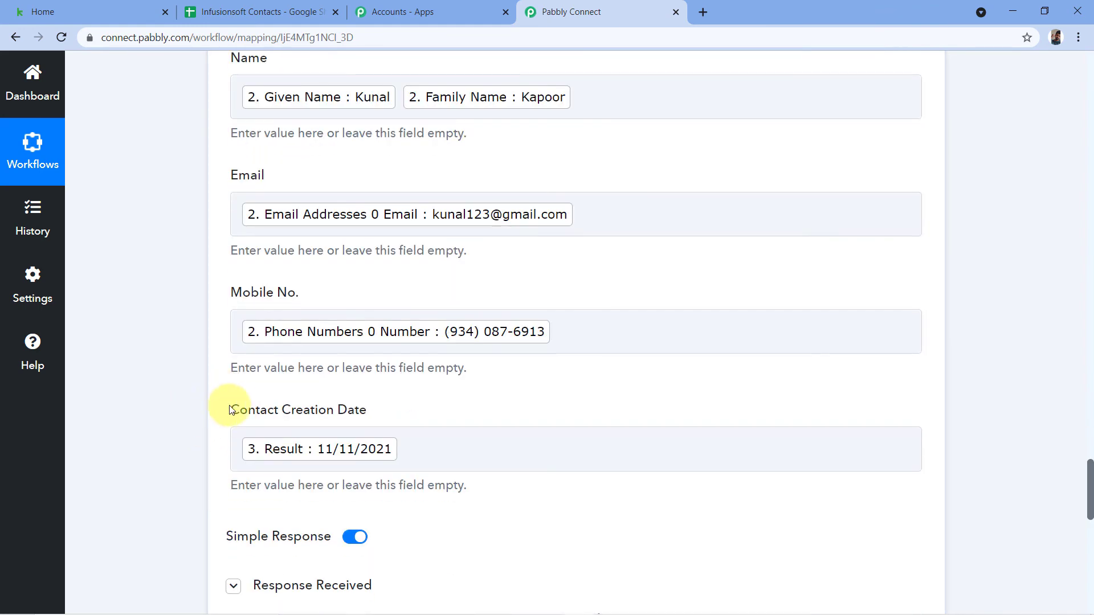
pyautogui.scroll(5, 245, 388)
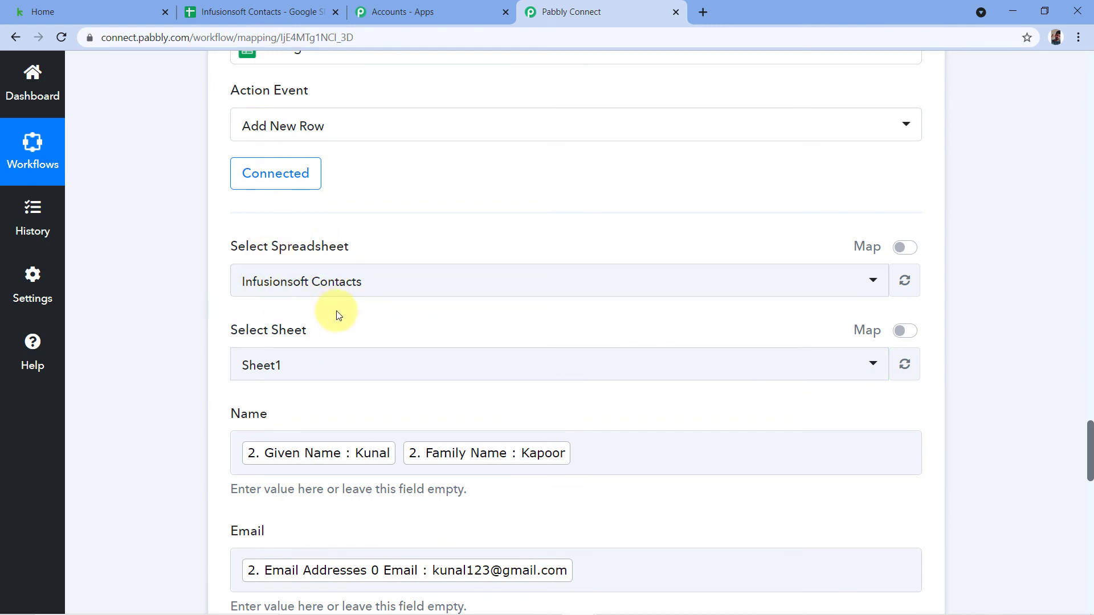
pyautogui.scroll(-3, 337, 314)
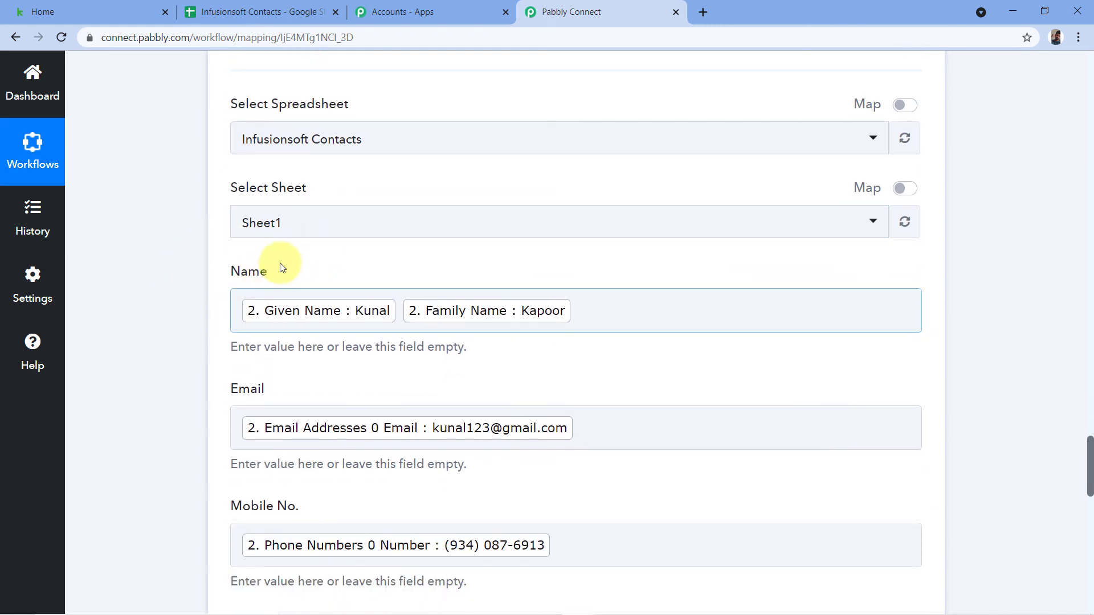
pyautogui.scroll(-1, 223, 296)
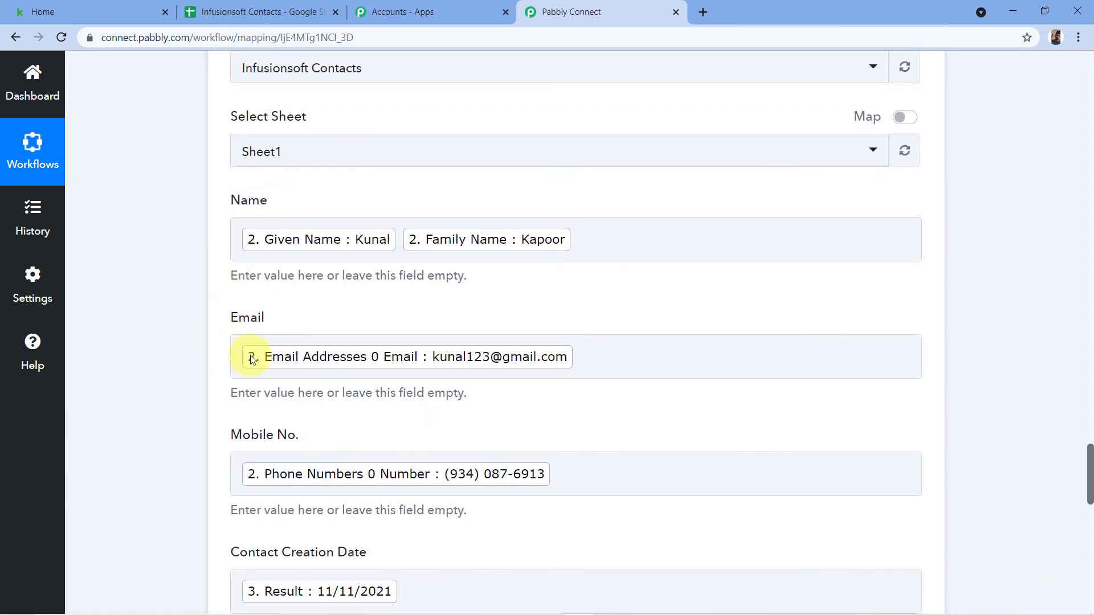
pyautogui.scroll(-1, 211, 334)
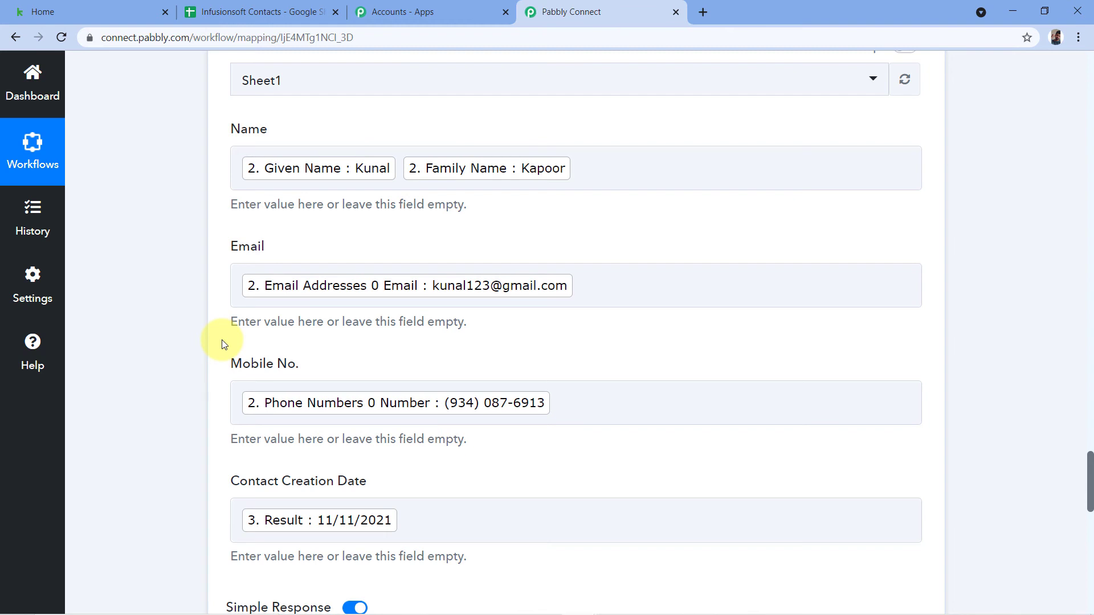
# Switch to the Infusionsoft Contacts sheet and compare each cell of row 2 with the new lead's details in Keap.
pyautogui.click(286, 4)
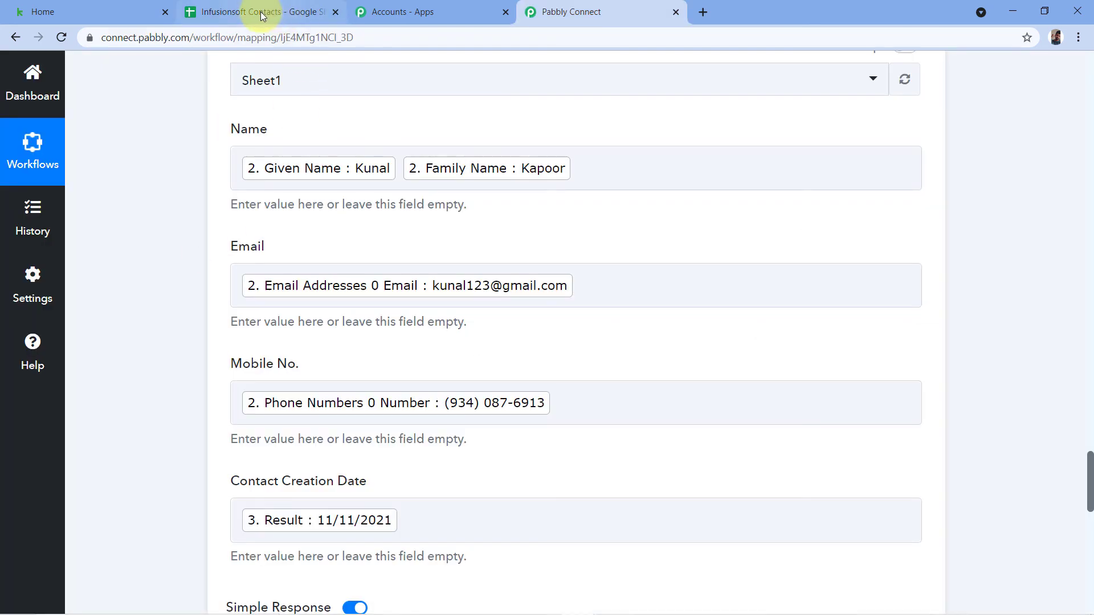
pyautogui.click(261, 14)
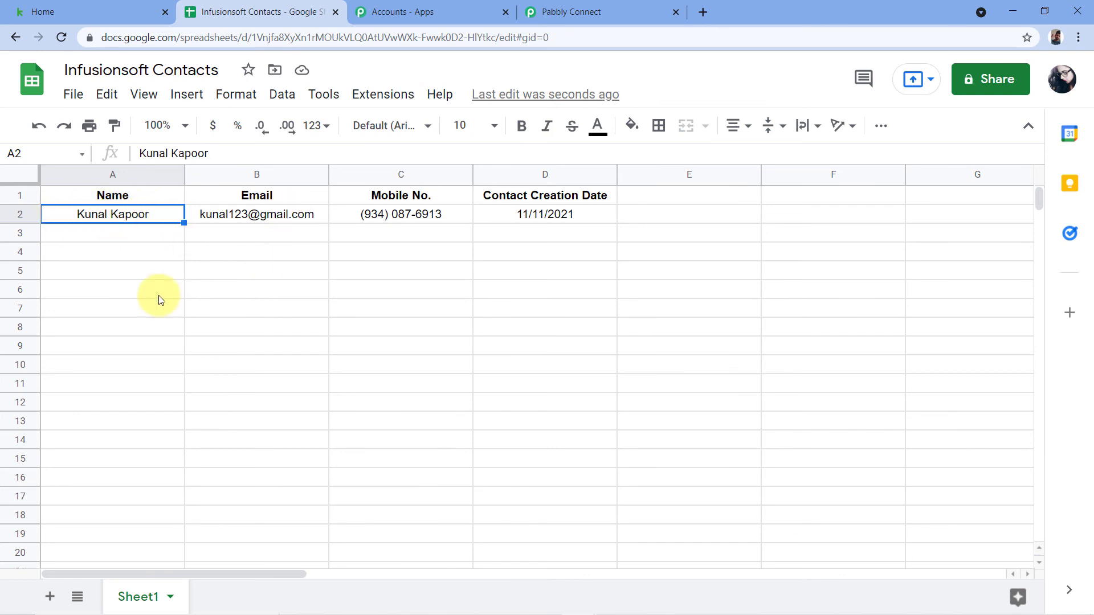
pyautogui.click(71, 12)
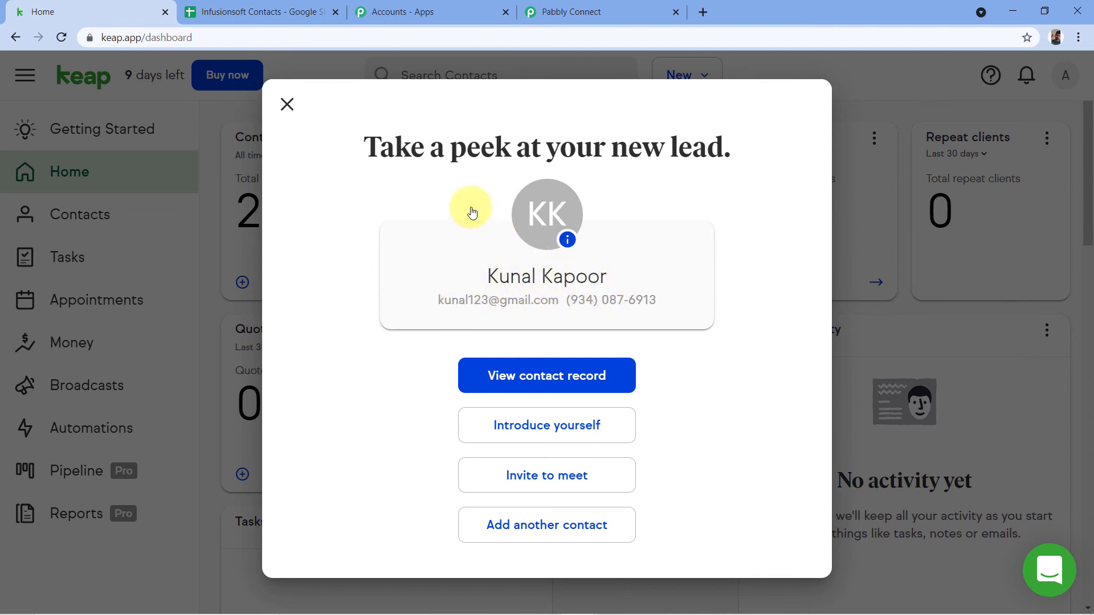
pyautogui.click(228, 12)
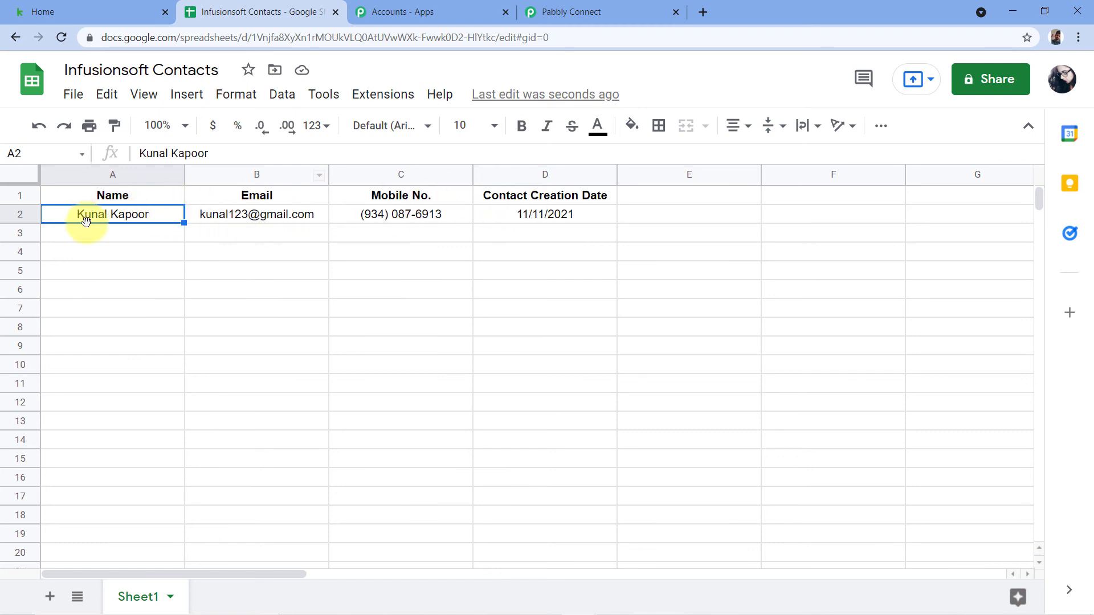
pyautogui.click(227, 215)
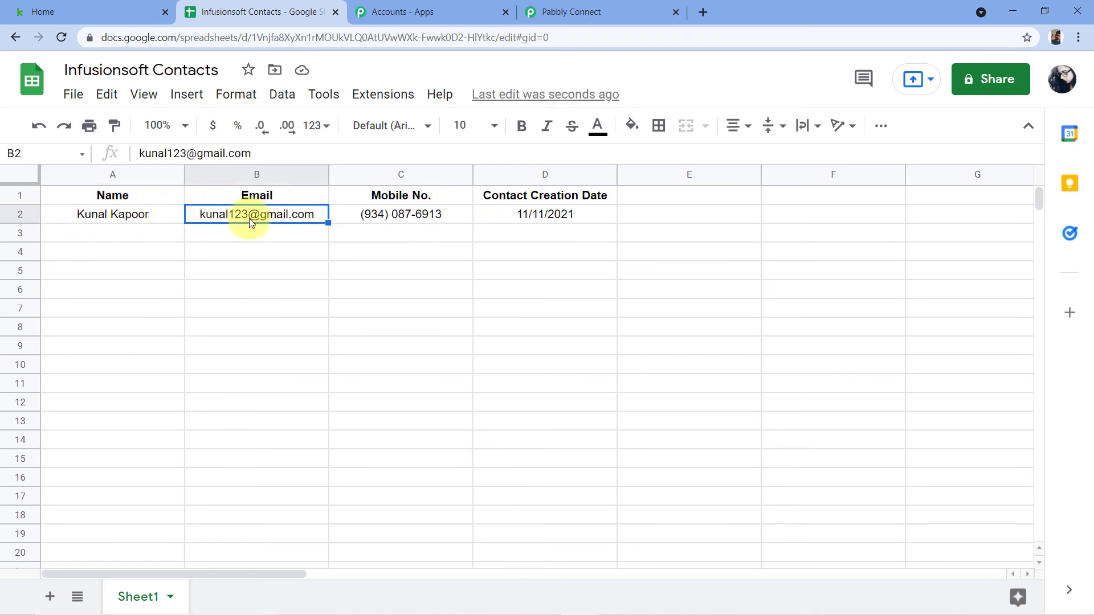
pyautogui.click(398, 219)
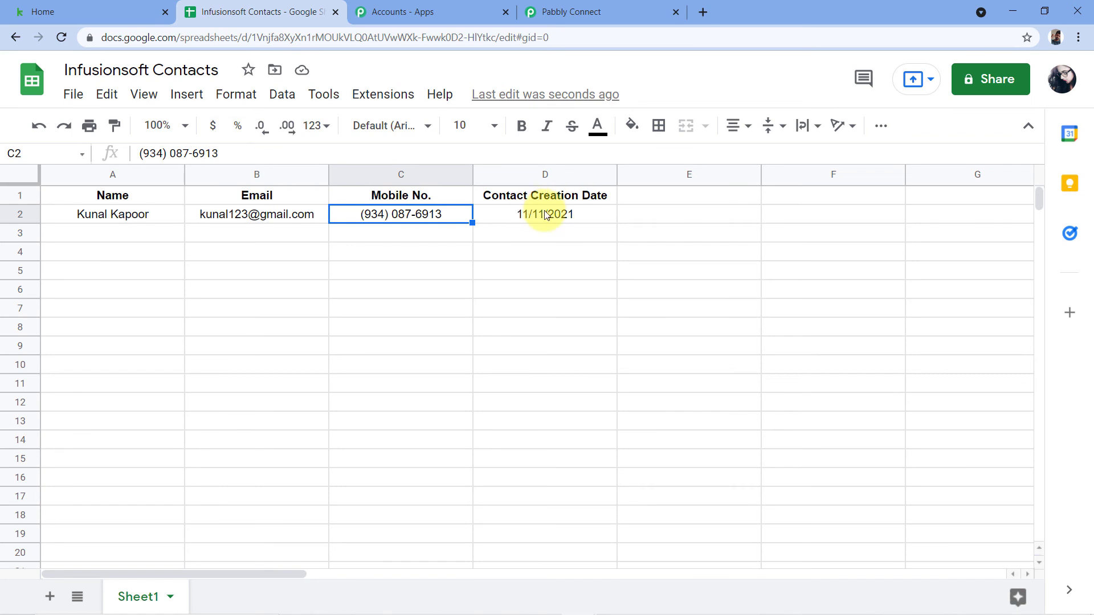
pyautogui.click(557, 212)
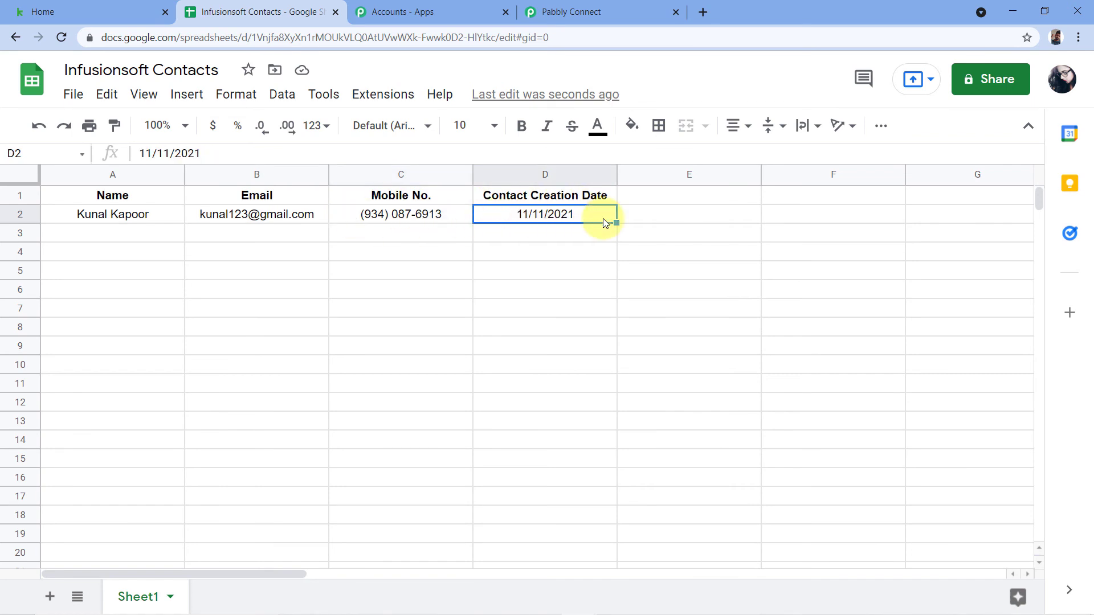
pyautogui.click(103, 11)
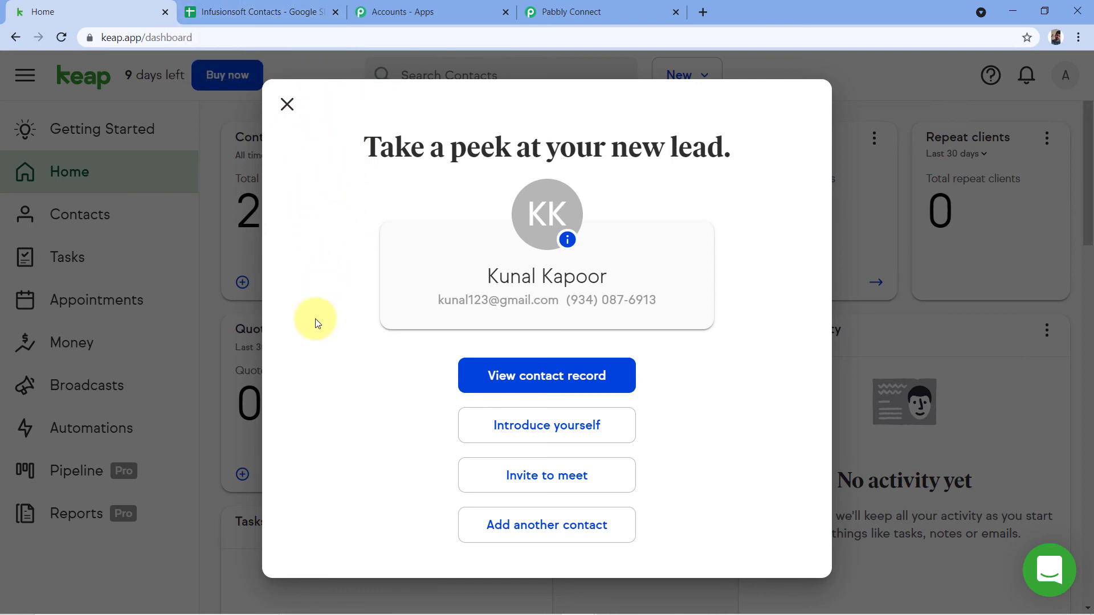
pyautogui.click(299, 11)
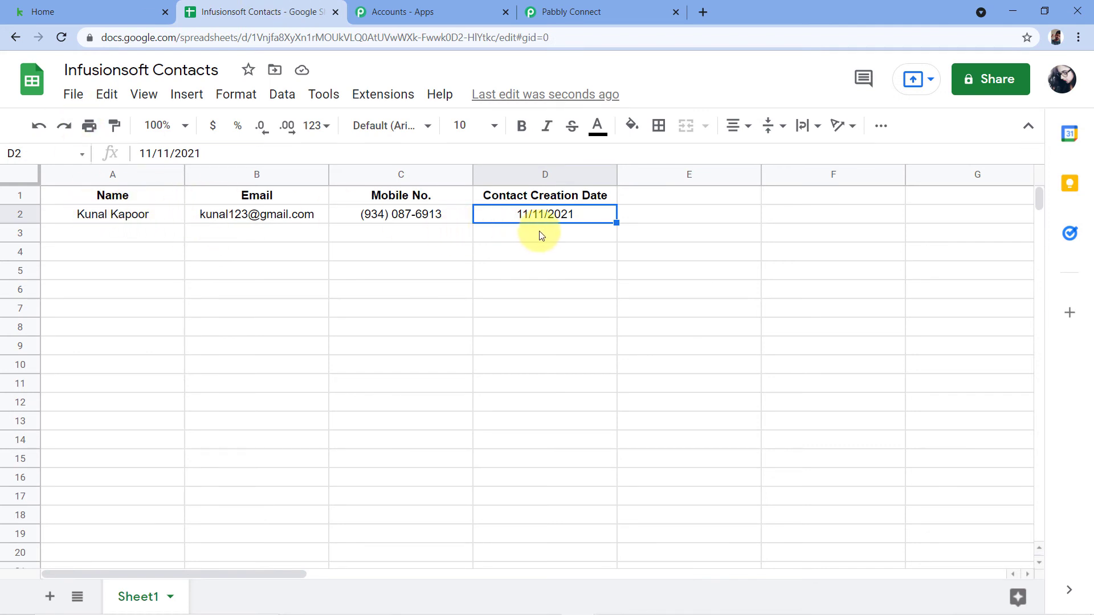
# Switch to Keap, close the new lead summary and open a blank form for adding another contact.
pyautogui.click(114, 11)
pyautogui.click(285, 102)
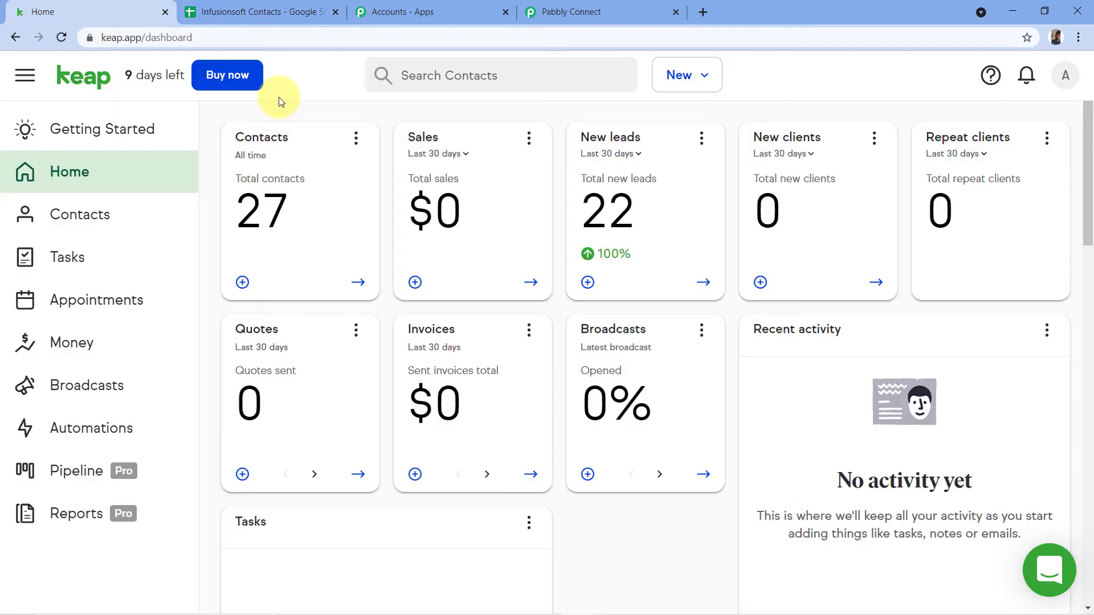
pyautogui.click(704, 83)
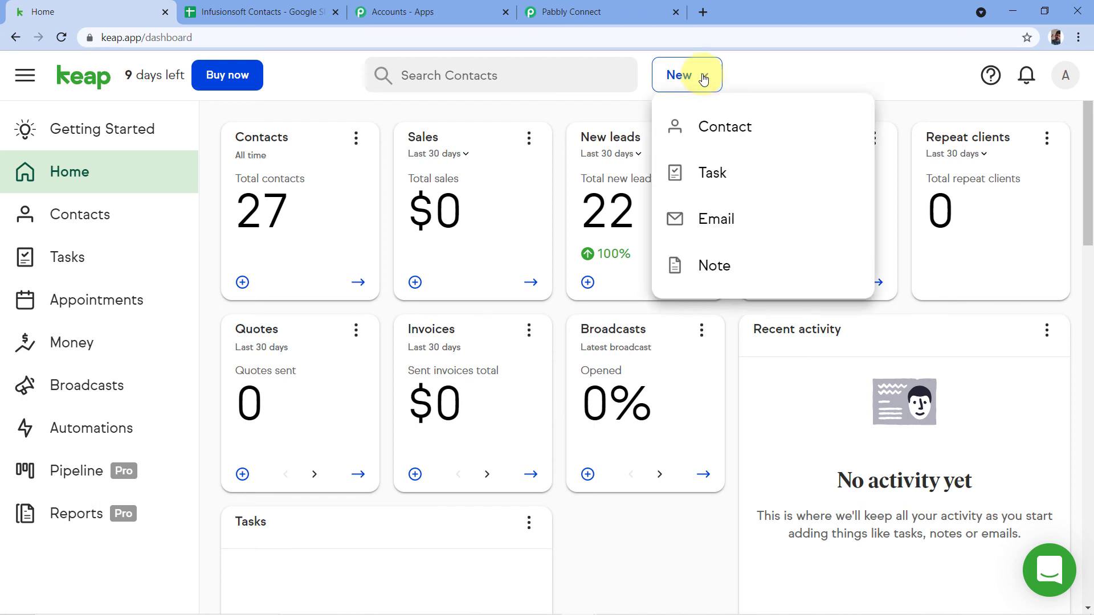
pyautogui.click(724, 130)
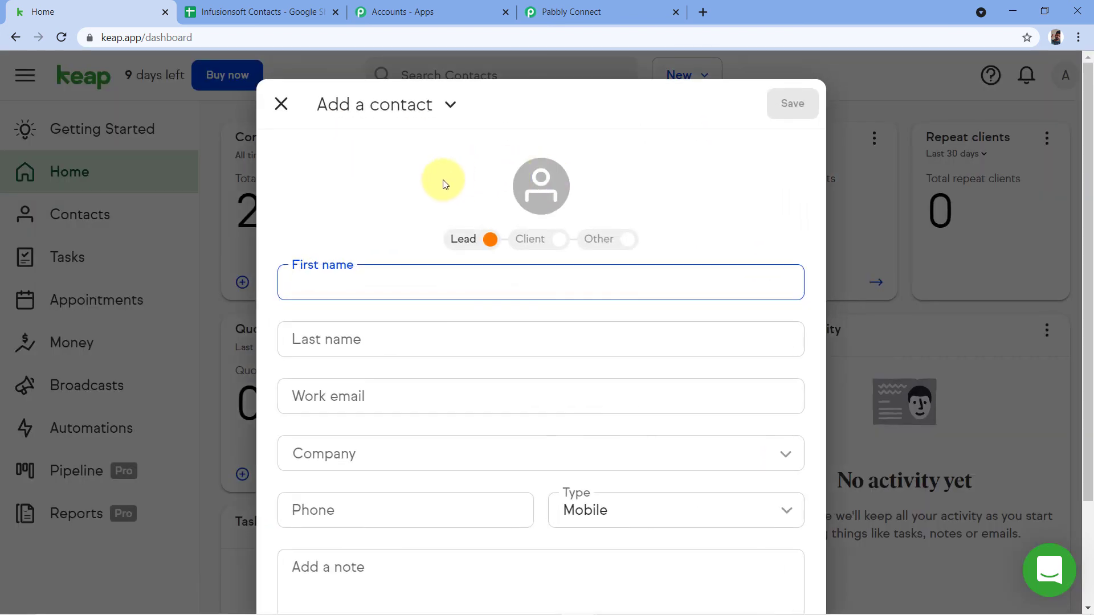
# Look over the fields of the contact form and check the Infusionsoft Contacts sheet before returning to Keap.
pyautogui.scroll(-3, 427, 171)
pyautogui.scroll(2, 384, 146)
pyautogui.scroll(-1, 381, 154)
pyautogui.scroll(1, 381, 155)
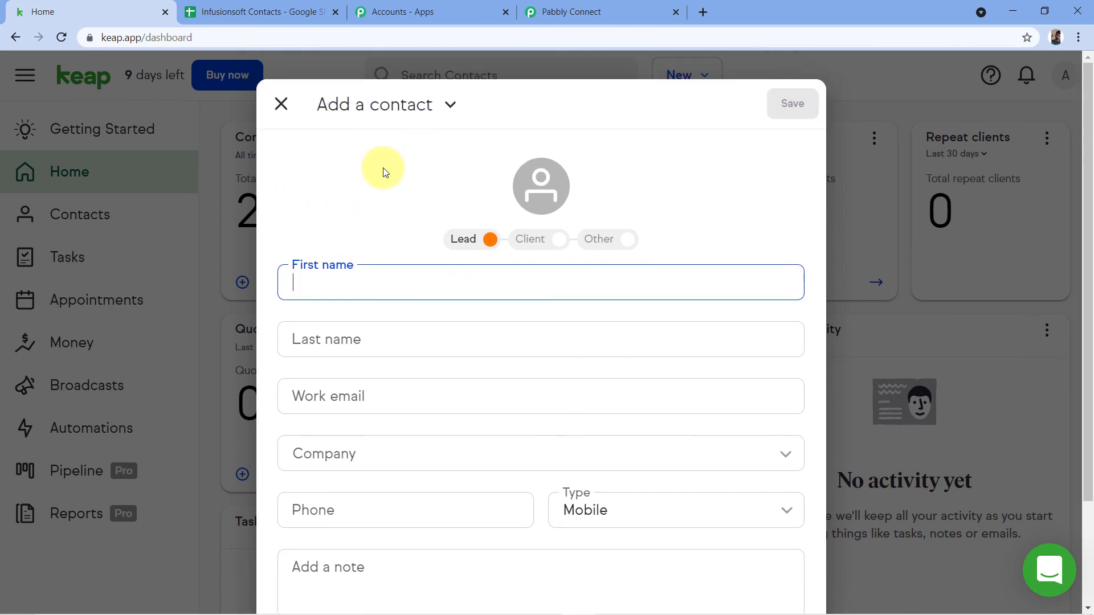
pyautogui.scroll(-1, 380, 163)
pyautogui.scroll(1, 371, 168)
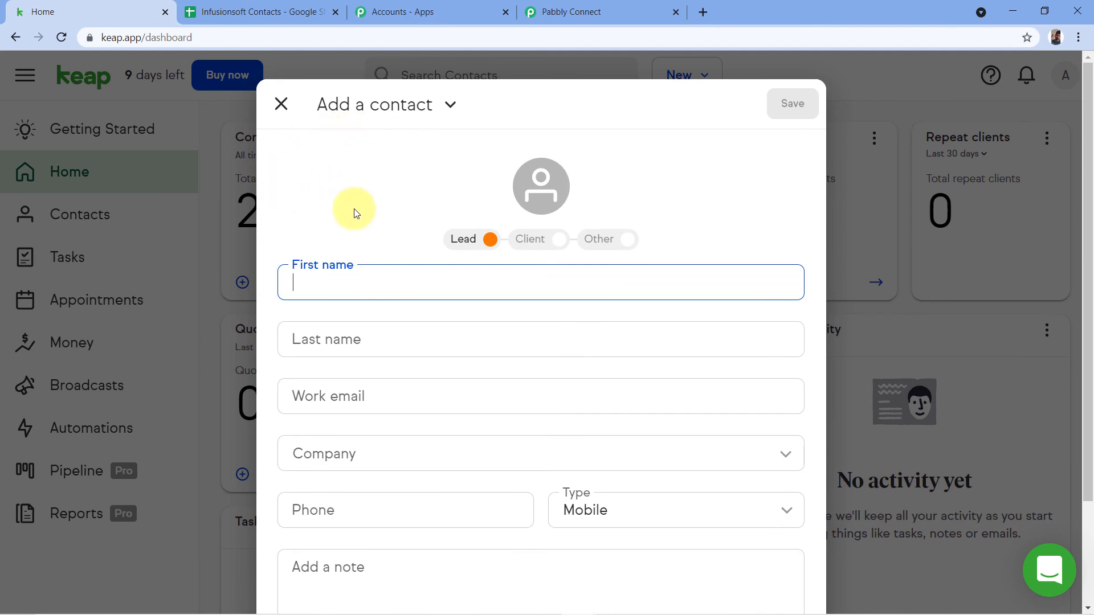
pyautogui.click(287, 10)
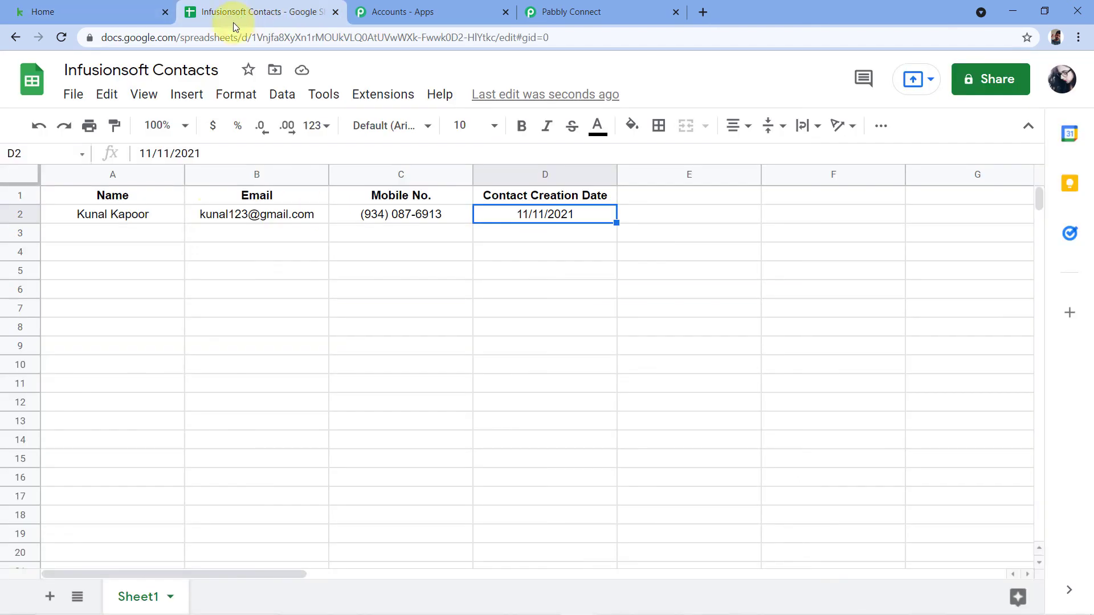
pyautogui.click(105, 8)
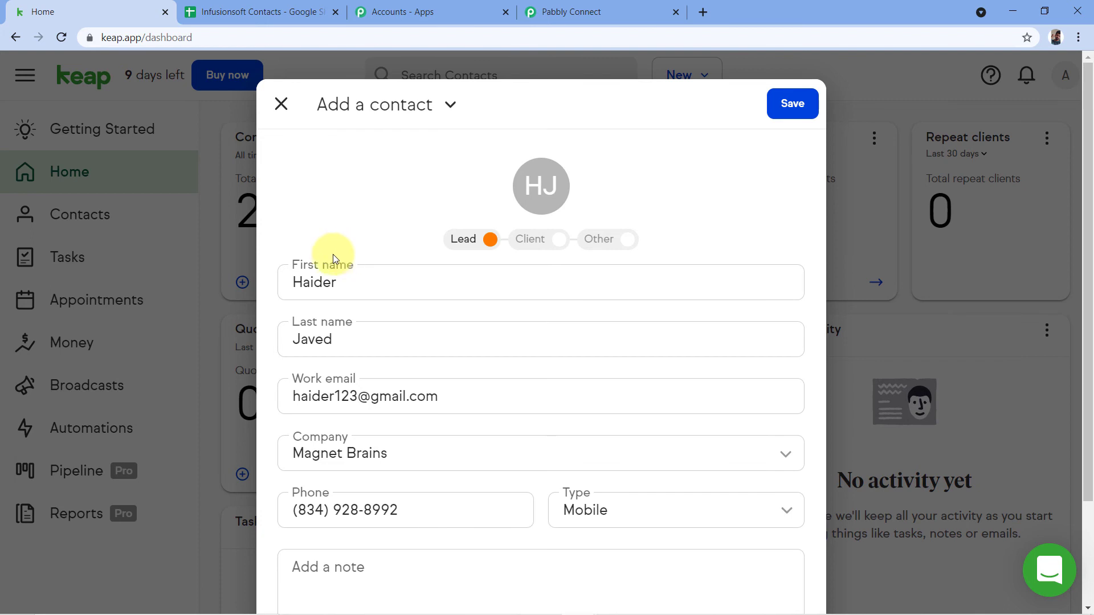
# Review the completed contact form for the new lead with company Magnet Brains and phone type Mobile, and save the contact.
pyautogui.scroll(-2, 351, 272)
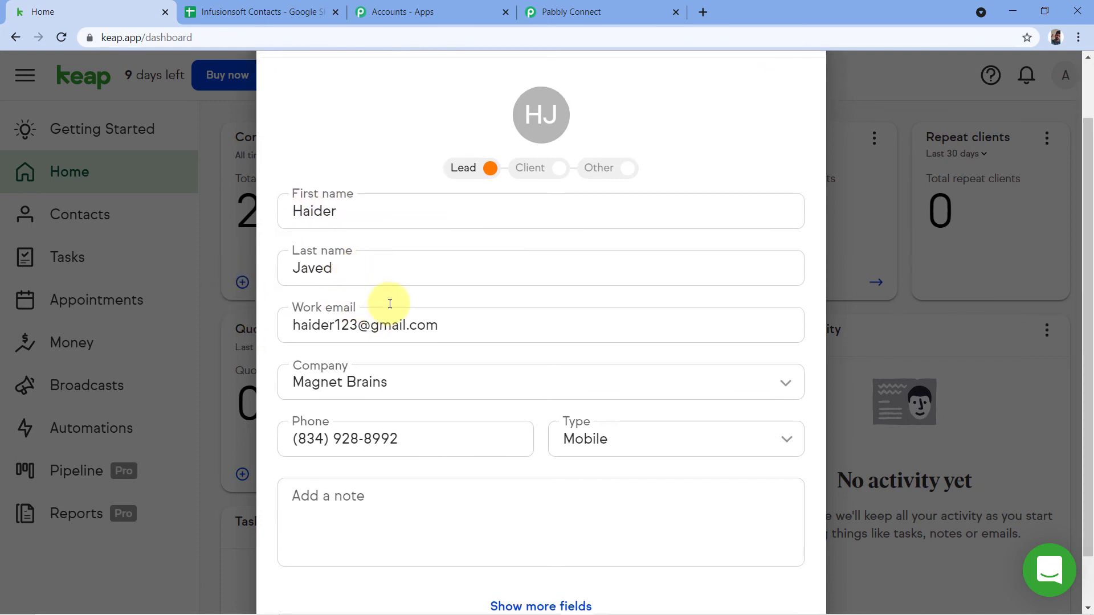
pyautogui.scroll(-1, 322, 364)
pyautogui.scroll(-2, 322, 371)
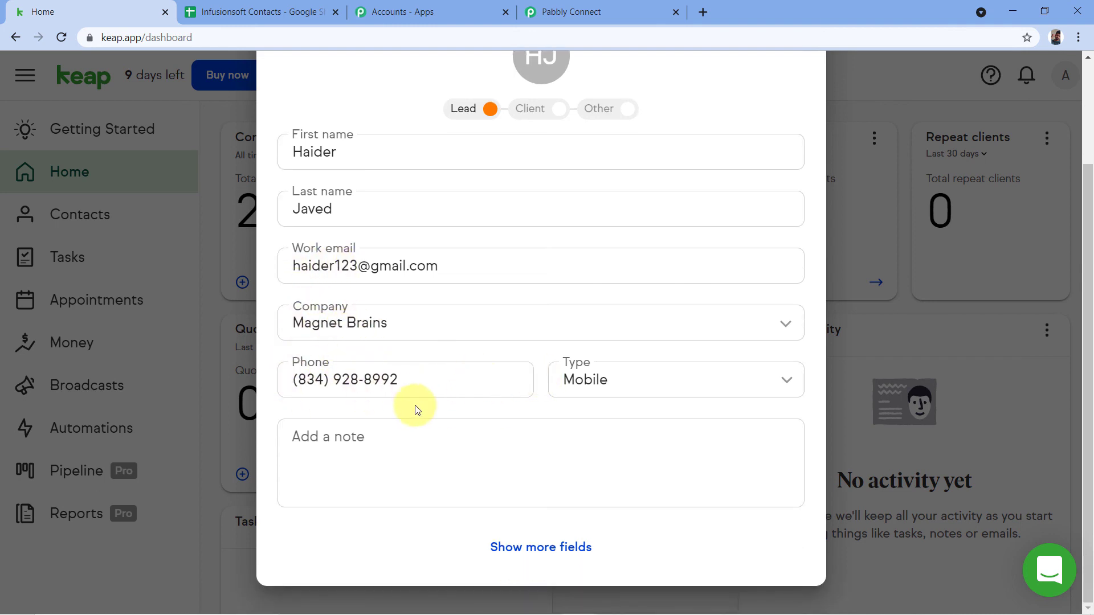
pyautogui.scroll(5, 501, 298)
pyautogui.click(789, 110)
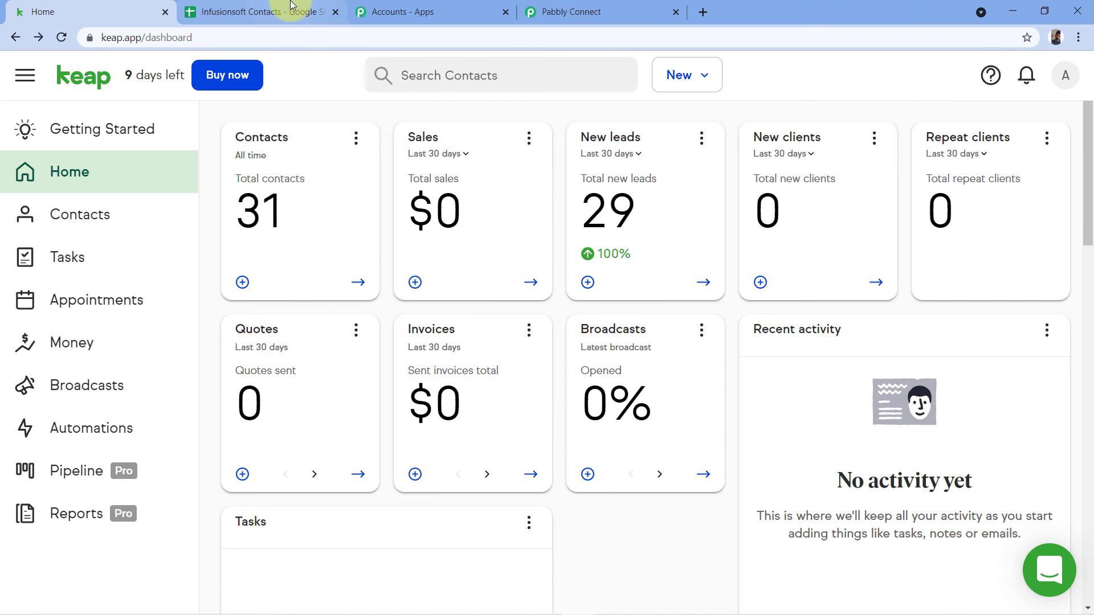
# Switch to the Infusionsoft Contacts sheet and check the name, email, mobile number and creation date cells of row 3.
pyautogui.click(291, 7)
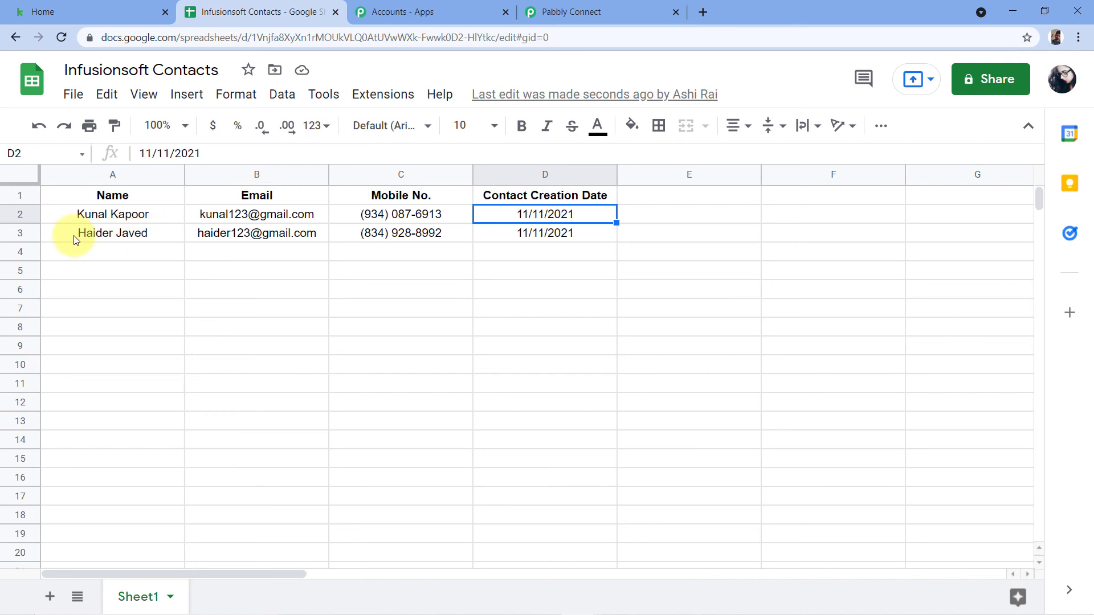
pyautogui.click(81, 10)
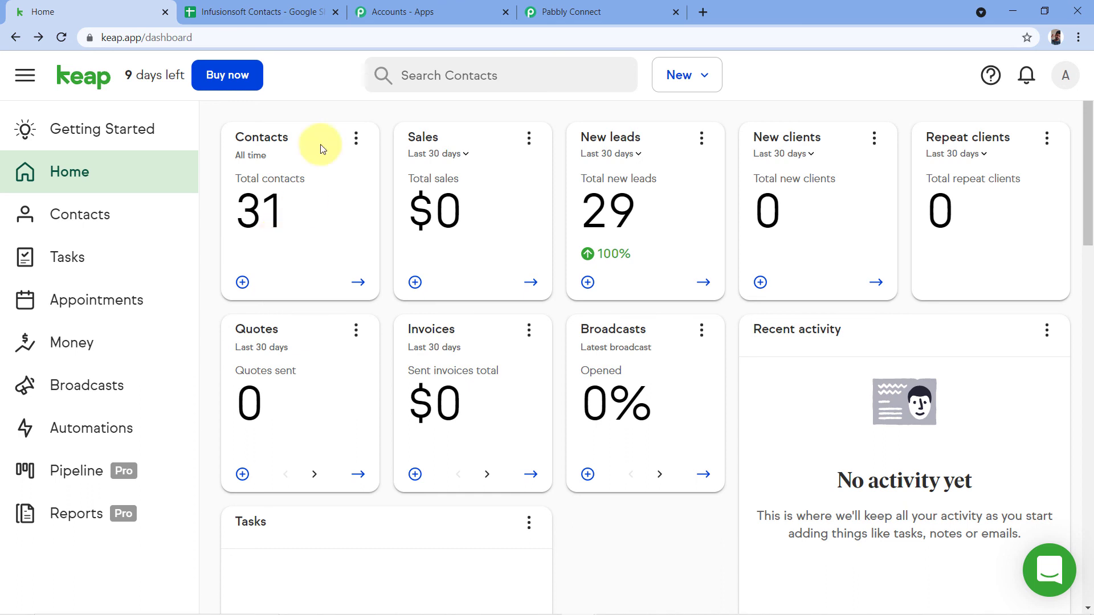
pyautogui.click(268, 11)
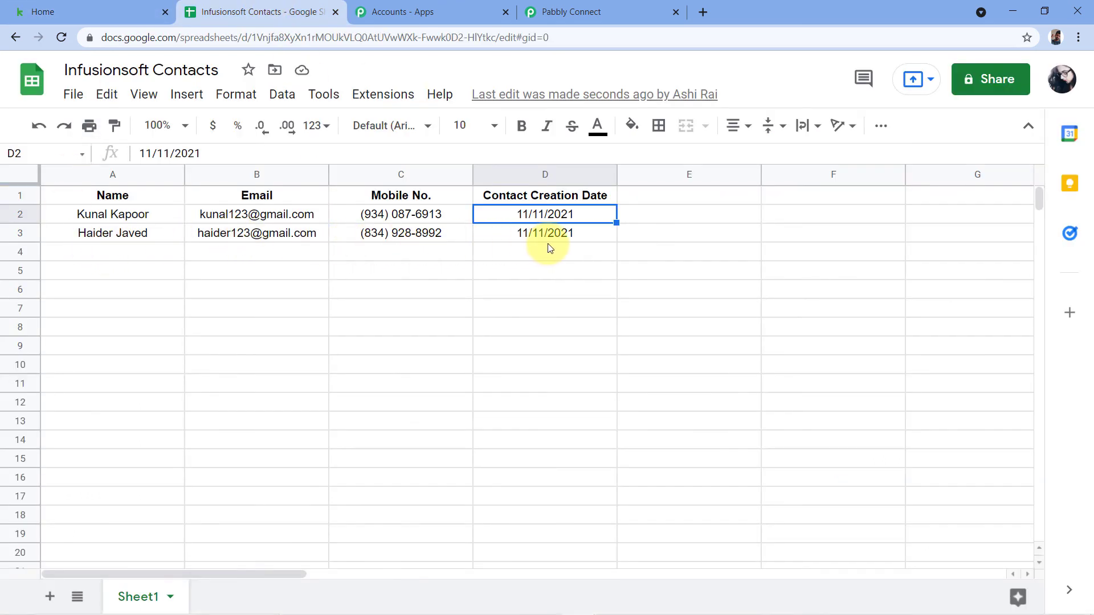
pyautogui.click(82, 235)
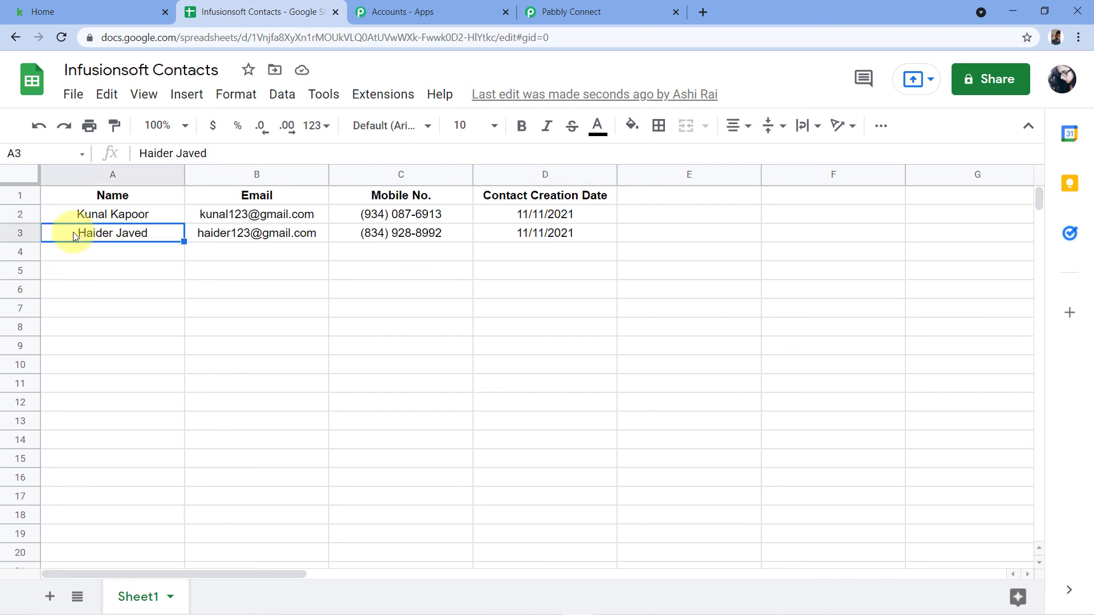
pyautogui.click(222, 236)
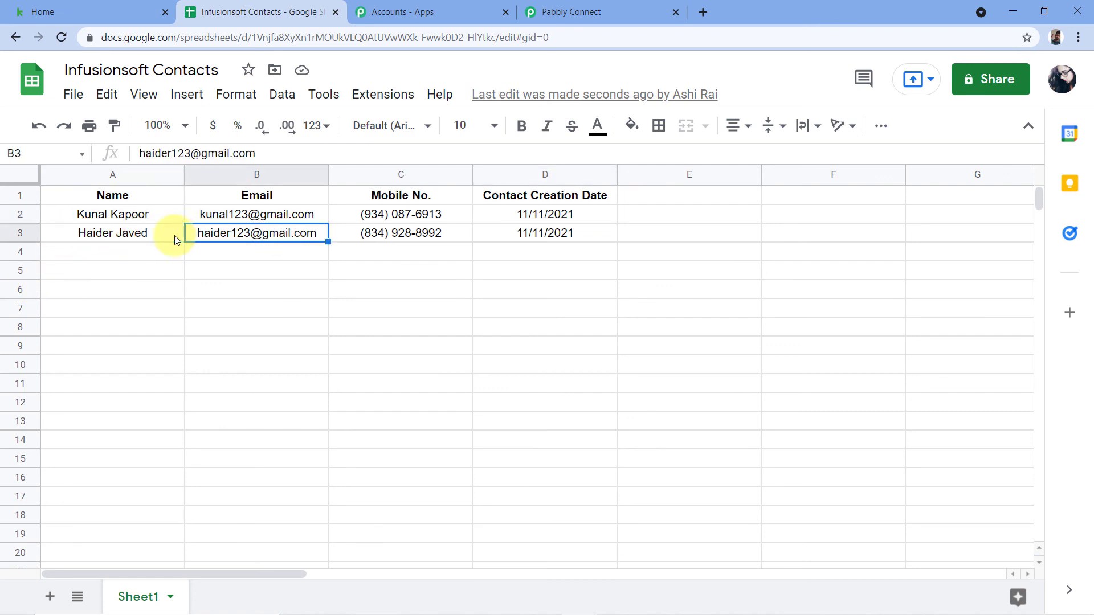
pyautogui.click(366, 238)
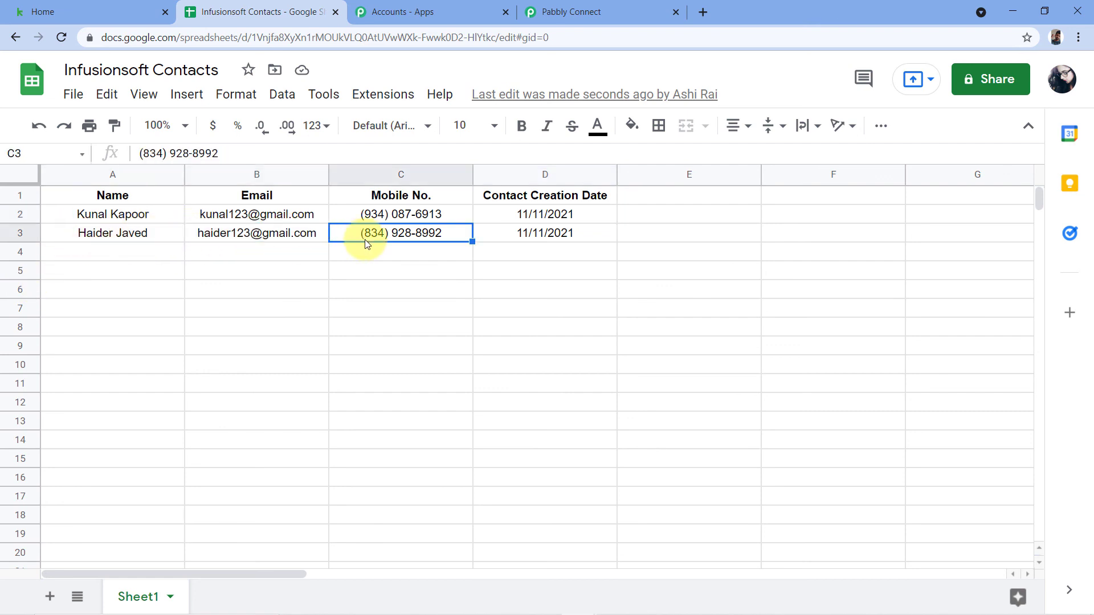
pyautogui.click(547, 235)
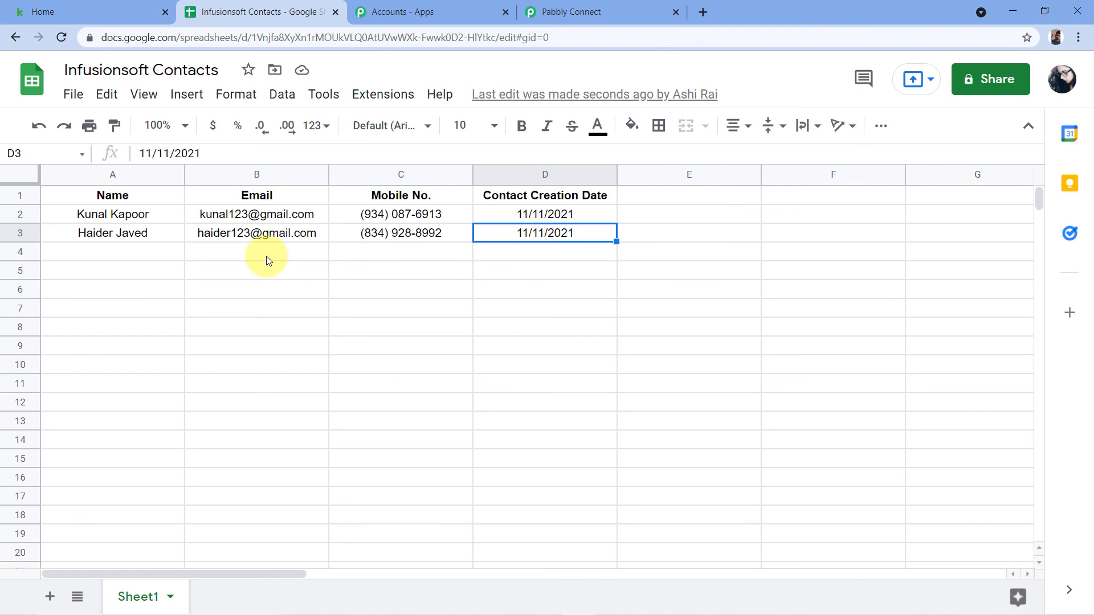
# Switch to Pabbly Connect and collapse the expanded workflow steps from the Google Sheets action up to the New Contact trigger.
pyautogui.click(628, 10)
pyautogui.scroll(6, 930, 248)
pyautogui.scroll(4, 930, 248)
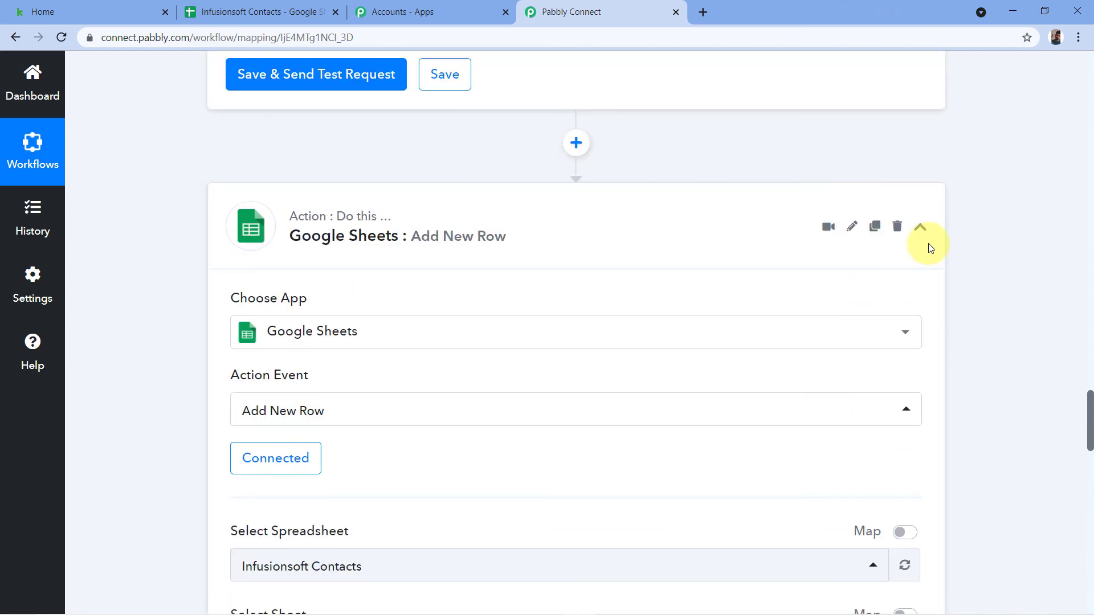
pyautogui.scroll(14, 930, 240)
pyautogui.scroll(5, 931, 221)
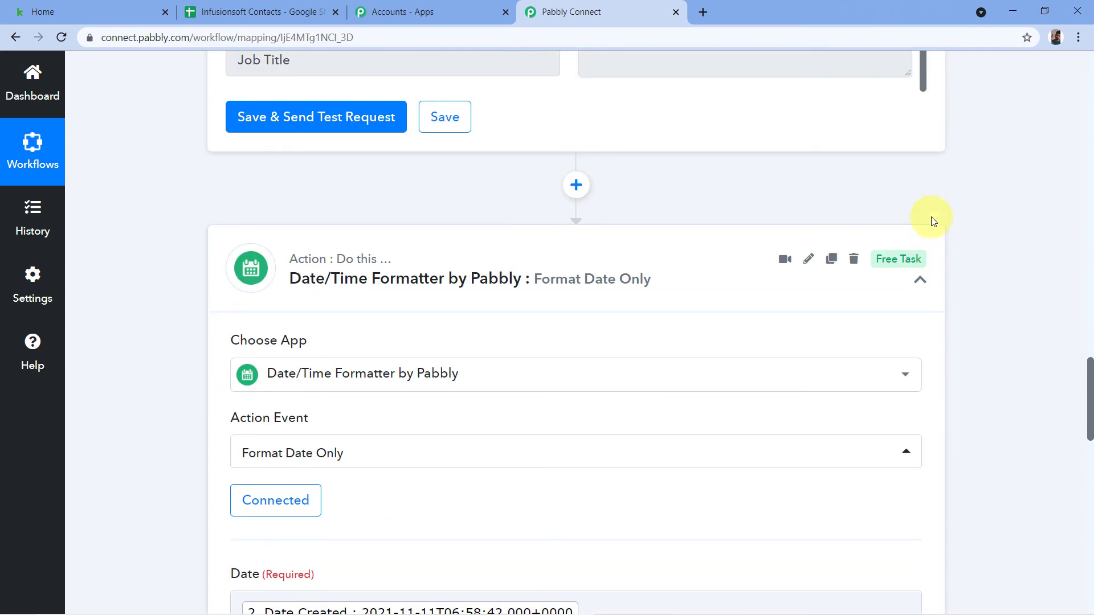
pyautogui.scroll(10, 924, 259)
pyautogui.scroll(12, 928, 256)
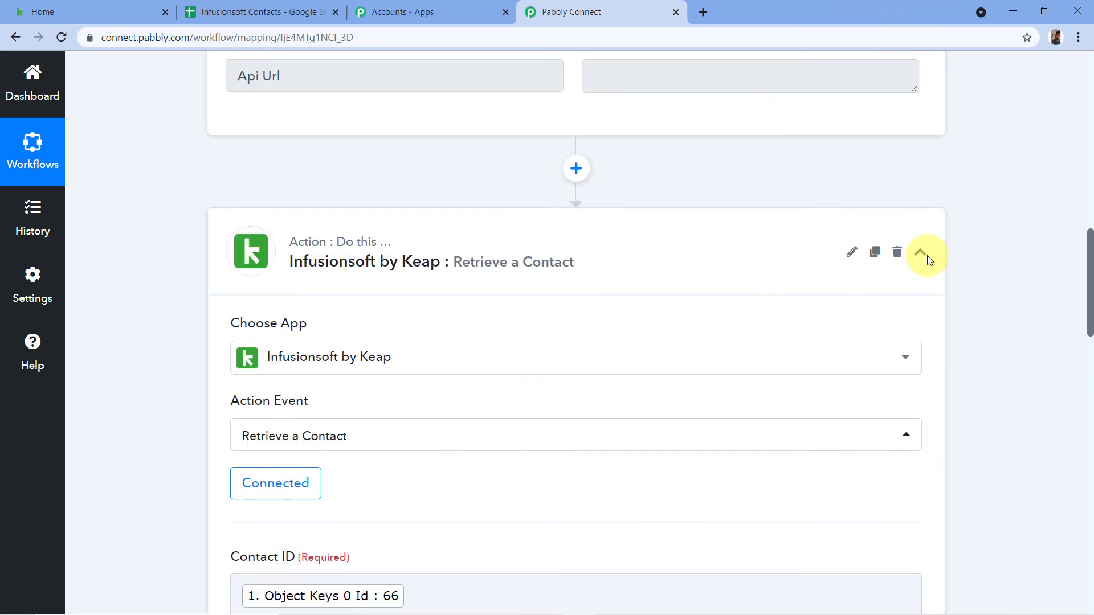
pyautogui.scroll(2, 927, 274)
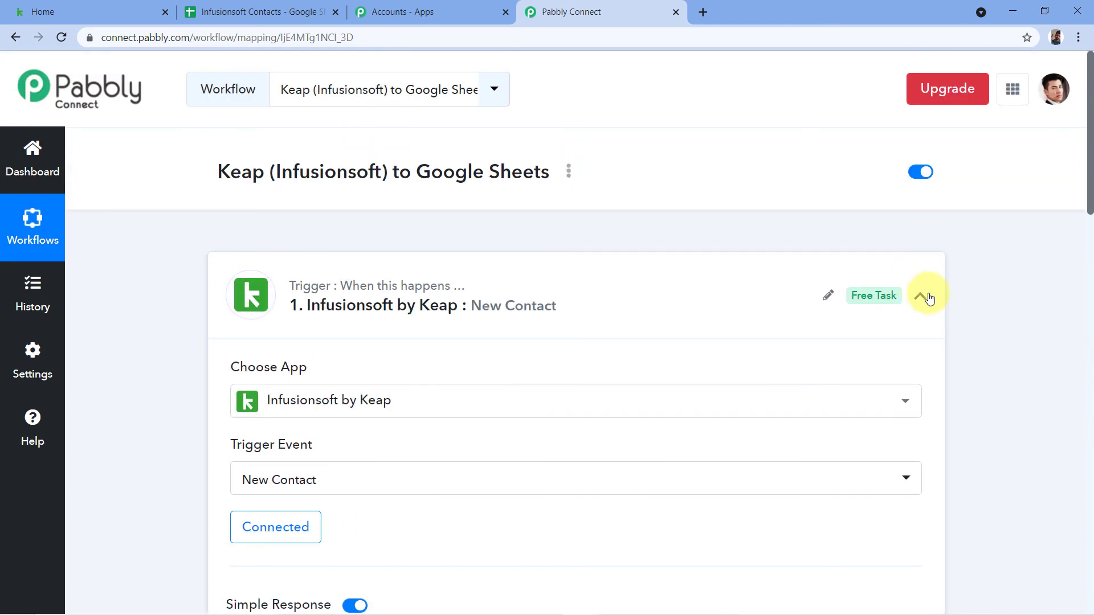
pyautogui.click(925, 294)
pyautogui.scroll(-1, 963, 290)
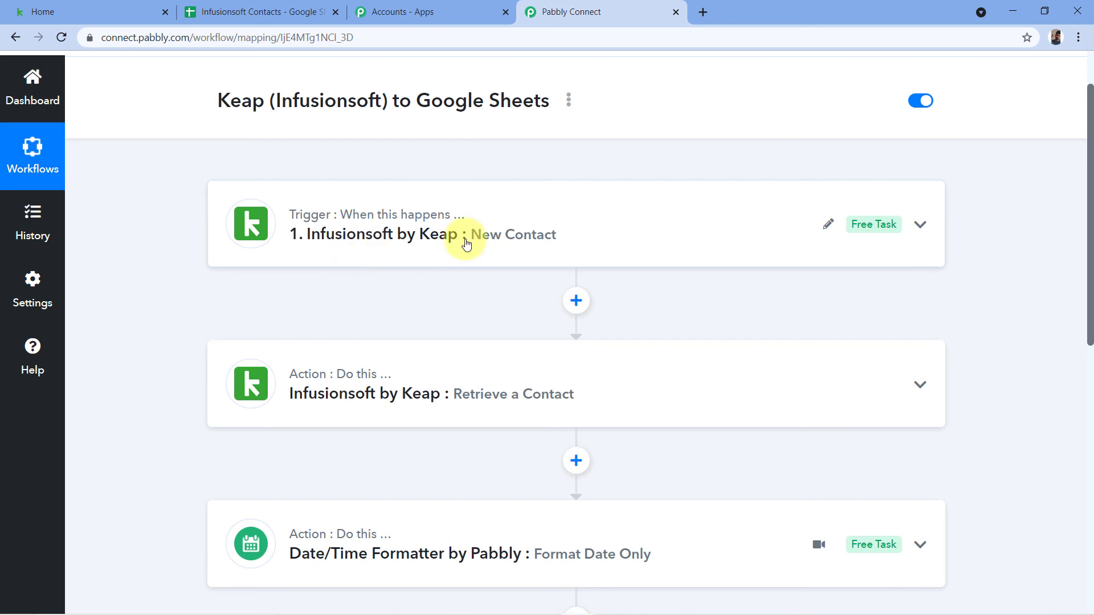
# Expand the New Contact trigger, examine its received webhook response and collapse it again.
pyautogui.click(563, 221)
pyautogui.scroll(-6, 481, 244)
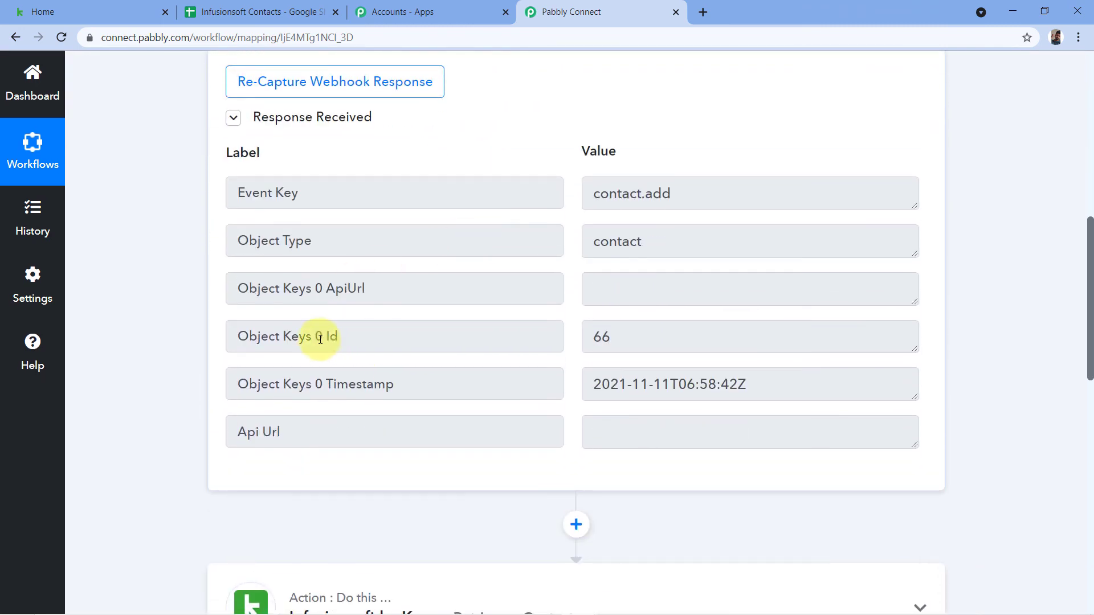
pyautogui.scroll(5, 604, 302)
pyautogui.scroll(6, 583, 260)
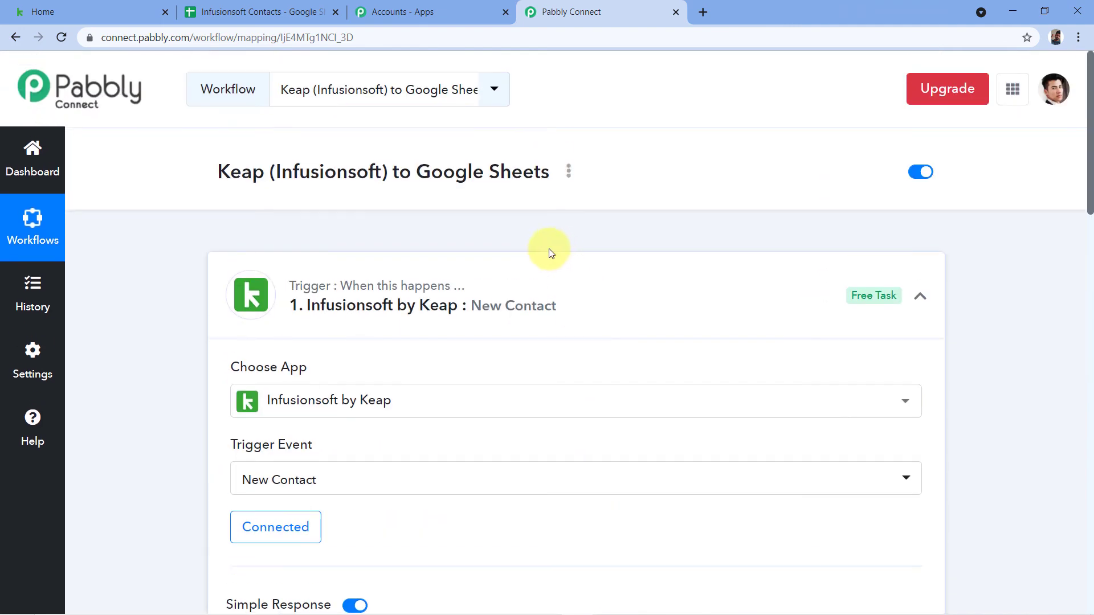
pyautogui.click(500, 293)
# Expand the Date/Time Formatter action, check its mapped date and target format, and collapse it again.
pyautogui.scroll(-1, 484, 256)
pyautogui.scroll(-2, 455, 256)
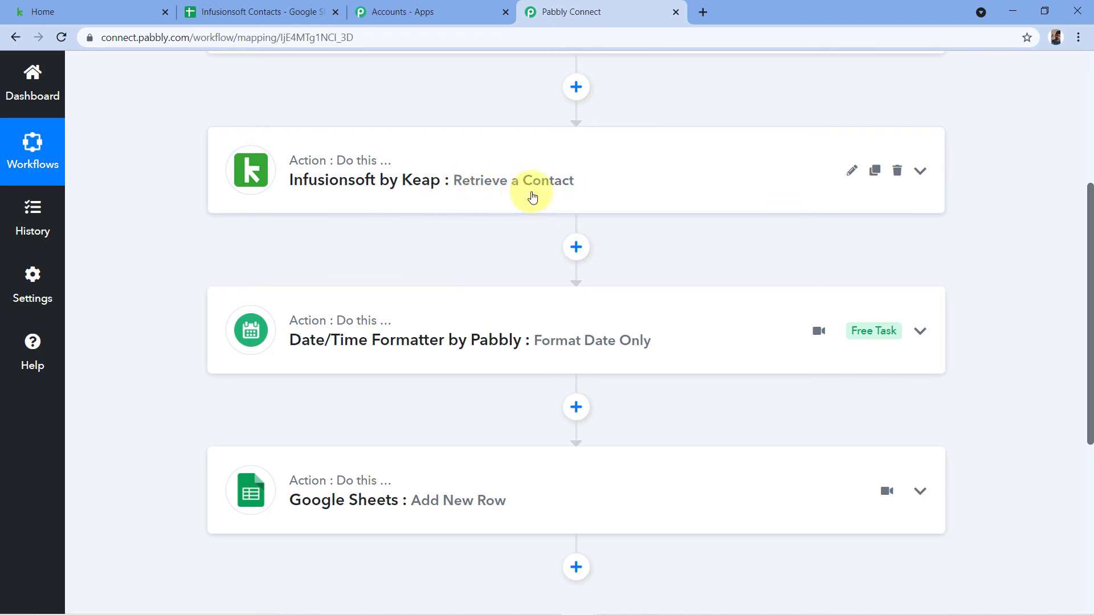
pyautogui.scroll(-1, 532, 197)
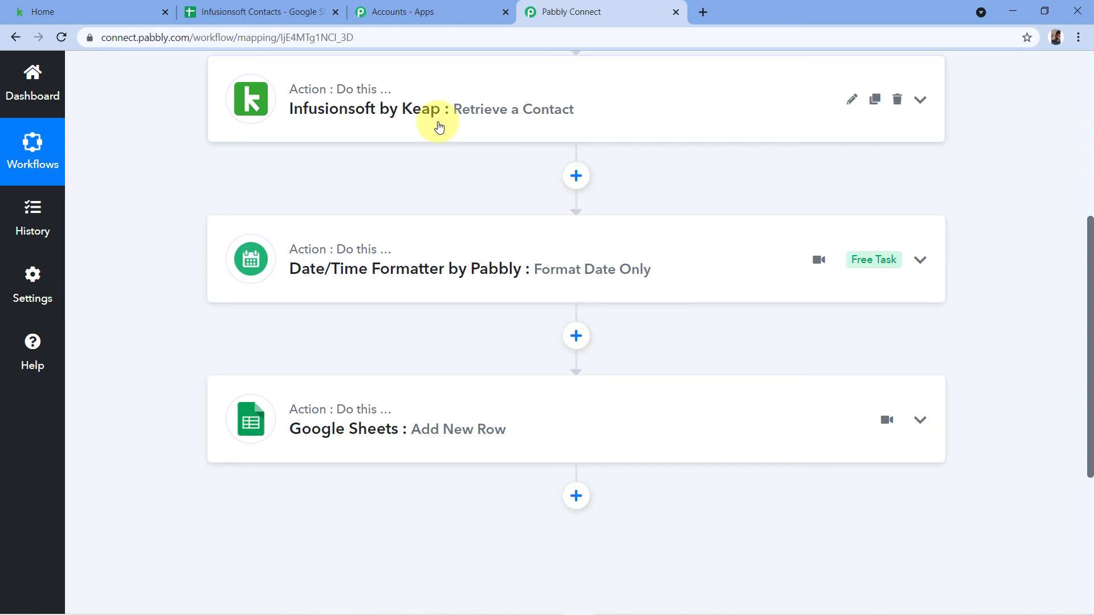
pyautogui.scroll(-1, 441, 133)
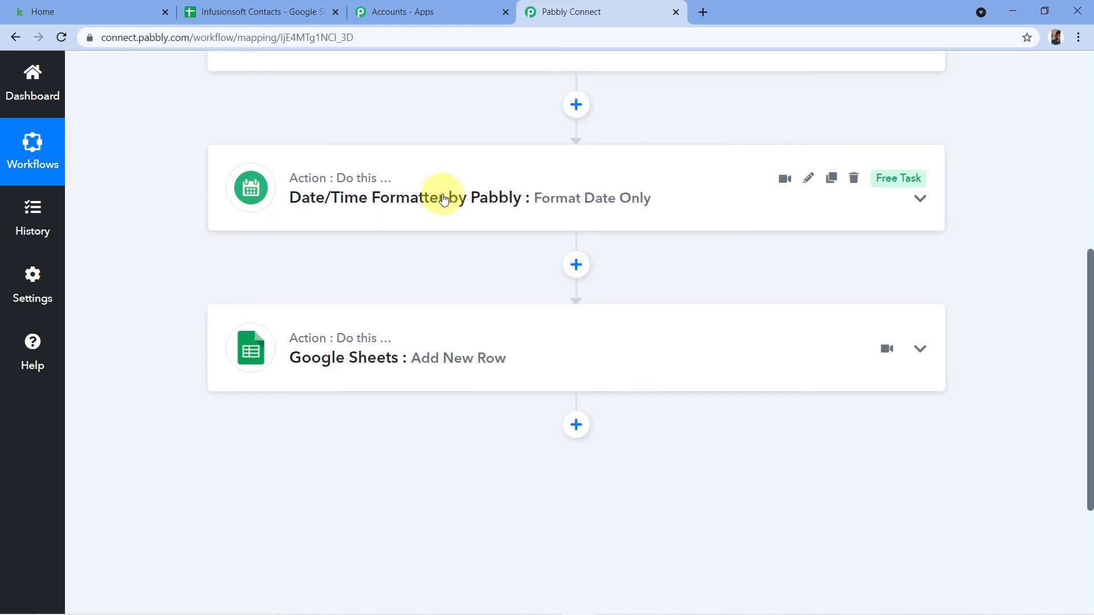
pyautogui.click(460, 201)
pyautogui.scroll(-8, 465, 197)
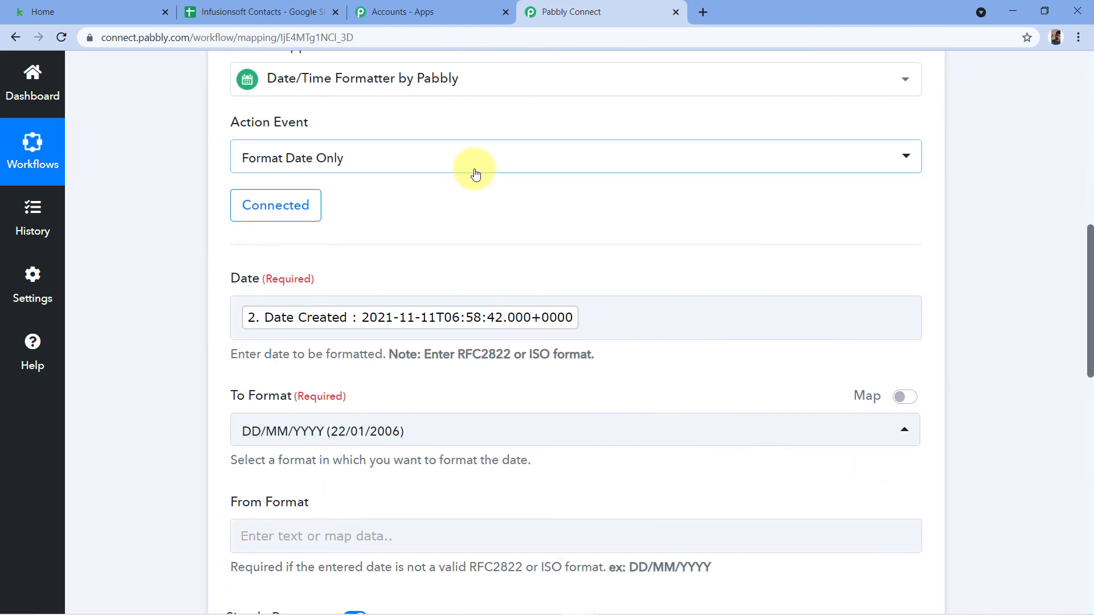
pyautogui.scroll(8, 481, 250)
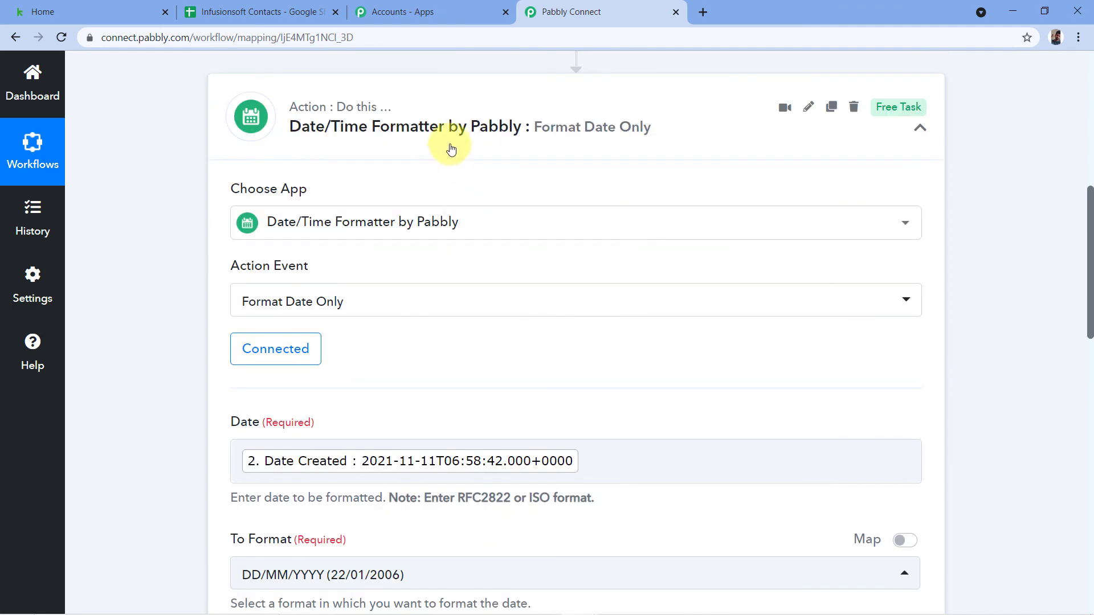
pyautogui.click(416, 134)
# Look over the trigger and action sequence of the Keap (Infusionsoft) to Google Sheets workflow.
pyautogui.scroll(3, 448, 149)
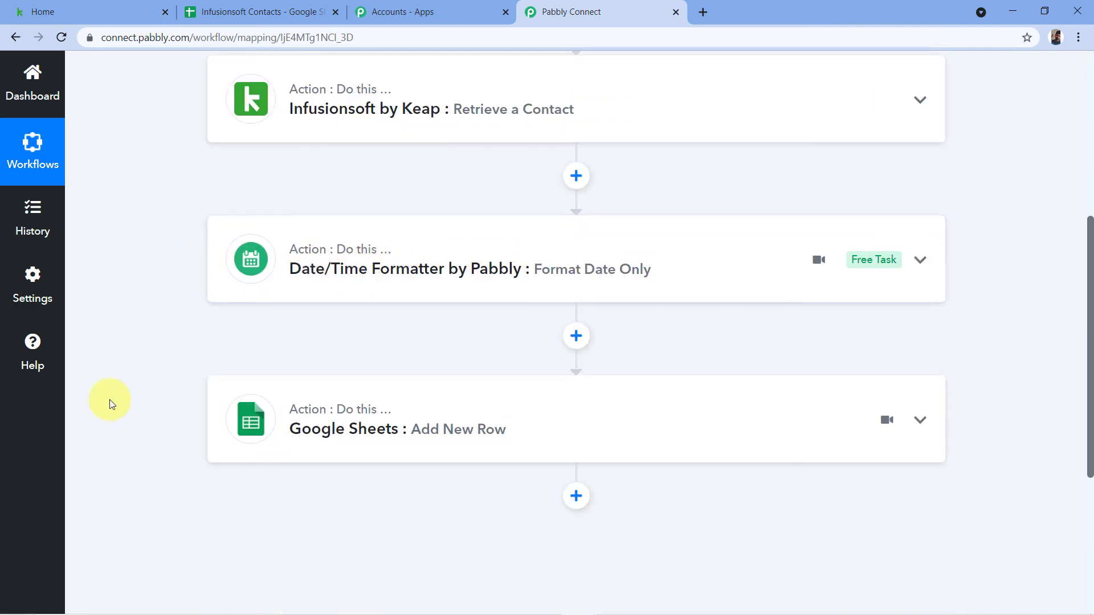
pyautogui.scroll(2, 197, 400)
pyautogui.scroll(4, 199, 399)
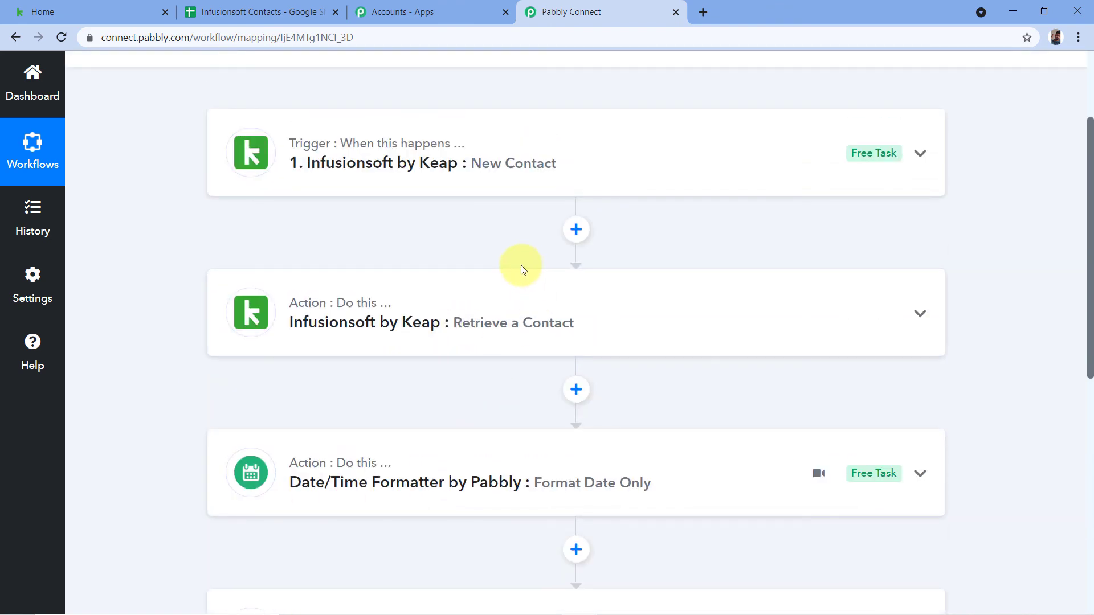
pyautogui.scroll(3, 508, 275)
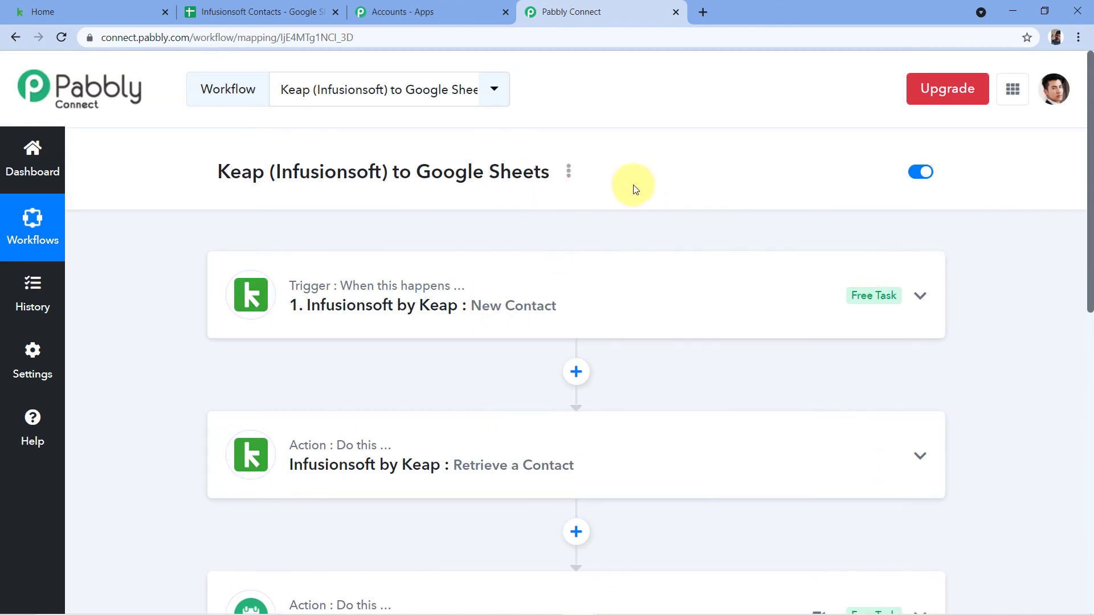
pyautogui.scroll(-2, 596, 222)
pyautogui.scroll(2, 642, 237)
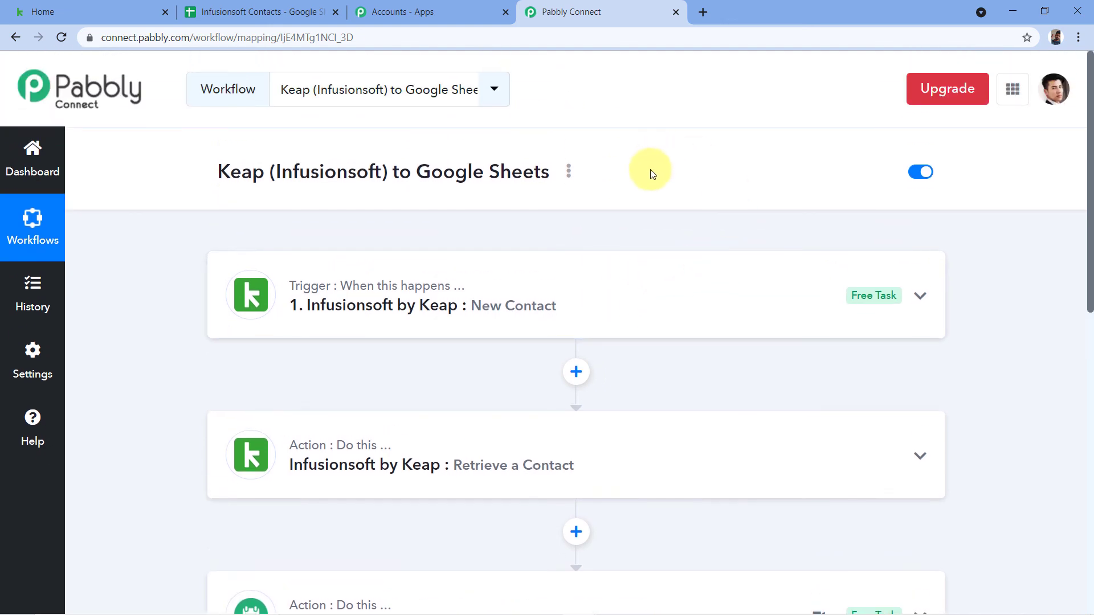